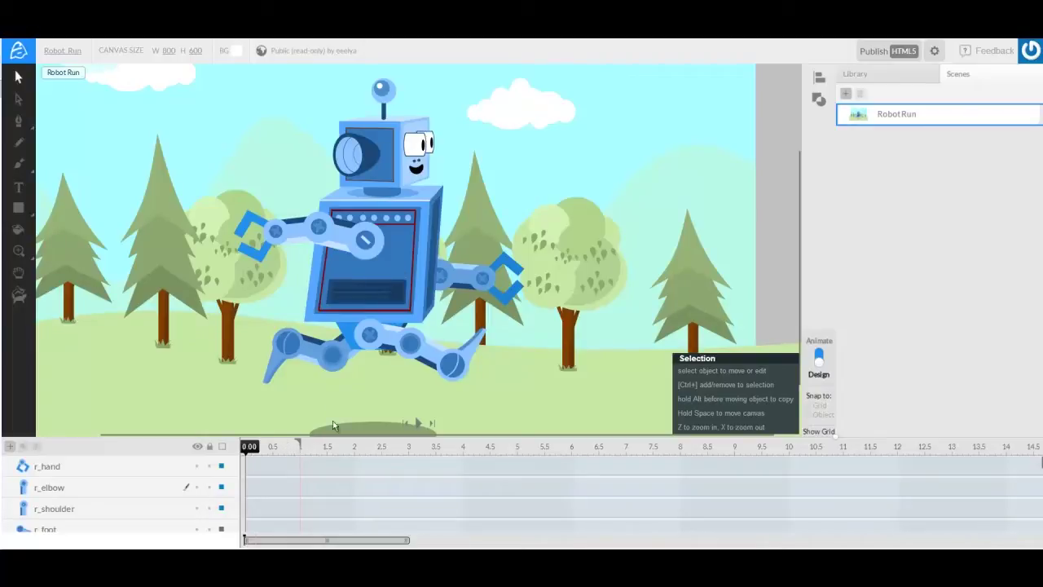
Select the robot's torso, right hand and head in turn to examine how the character is divided into parts.
{"action": "left_click", "coordinate": [375, 289]}
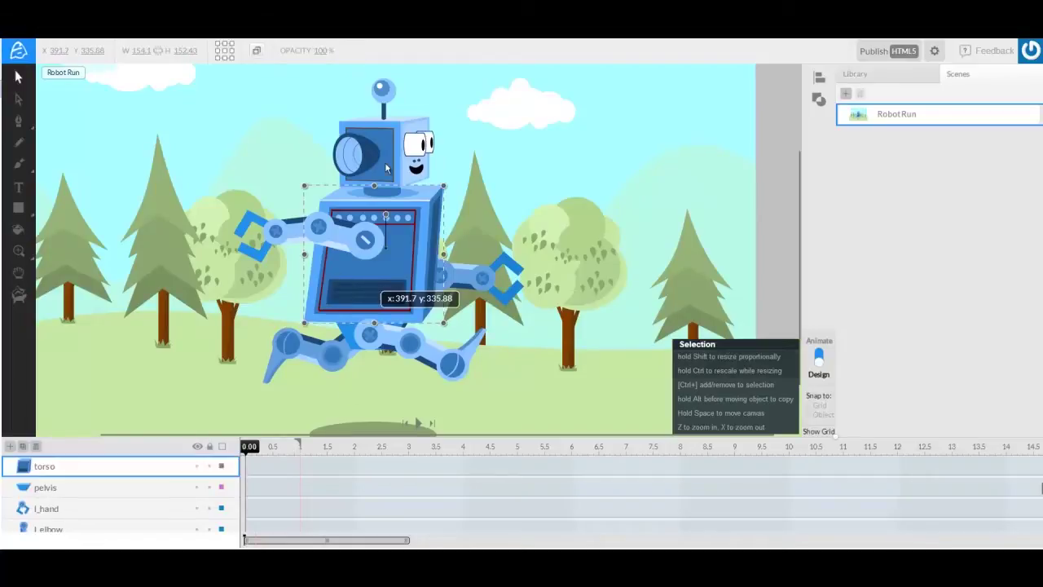
{"action": "left_click", "coordinate": [399, 257]}
{"action": "left_click", "coordinate": [289, 243]}
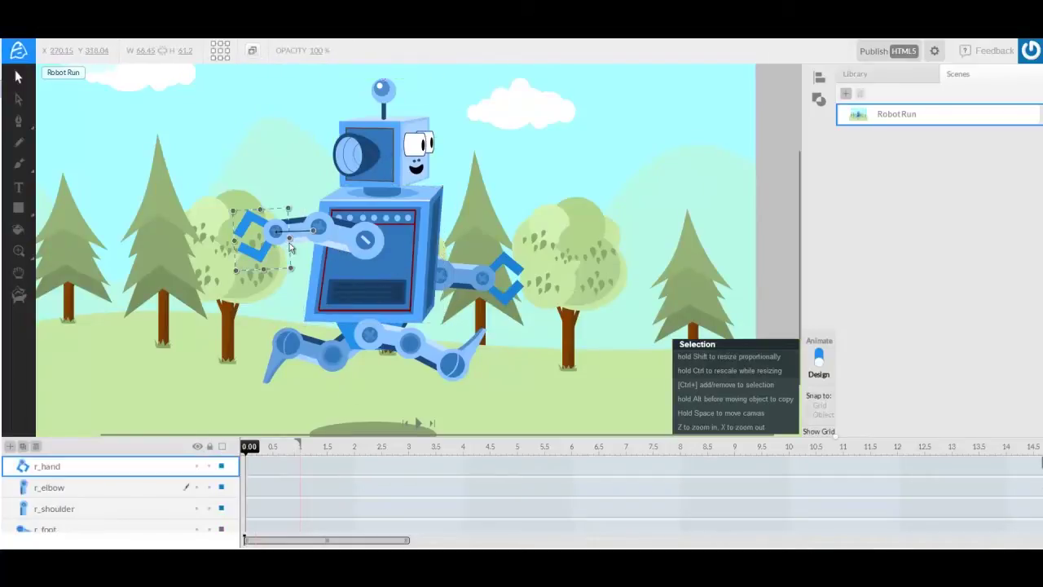
{"action": "left_click", "coordinate": [379, 155]}
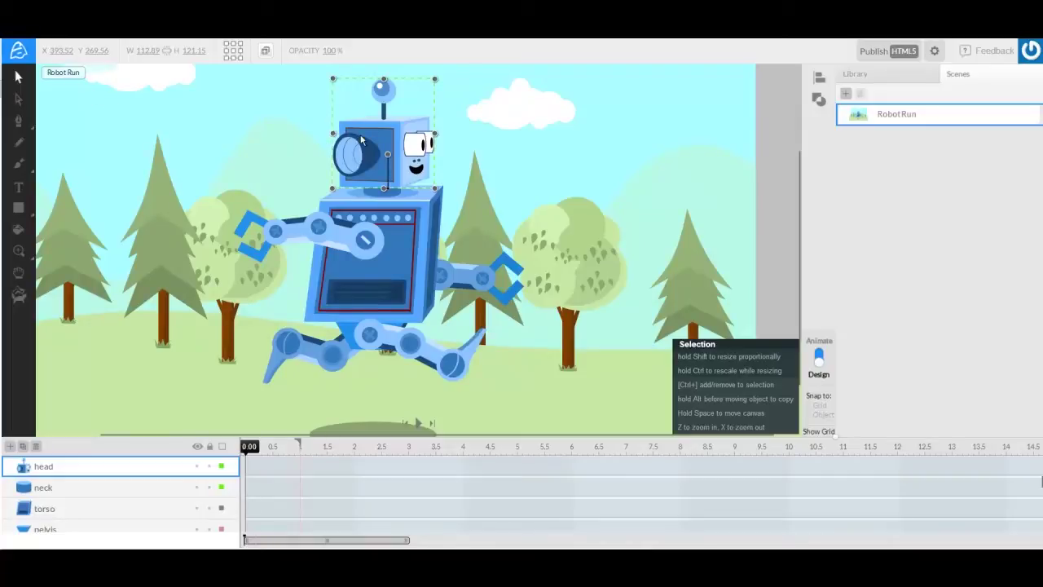
Open the robot's head group and examine the individual vector shapes and eye artwork it is built from.
{"action": "double_click", "coordinate": [360, 137]}
{"action": "key", "text": "space"}
{"action": "left_click_drag", "start_coordinate": [598, 177], "coordinate": [584, 314]}
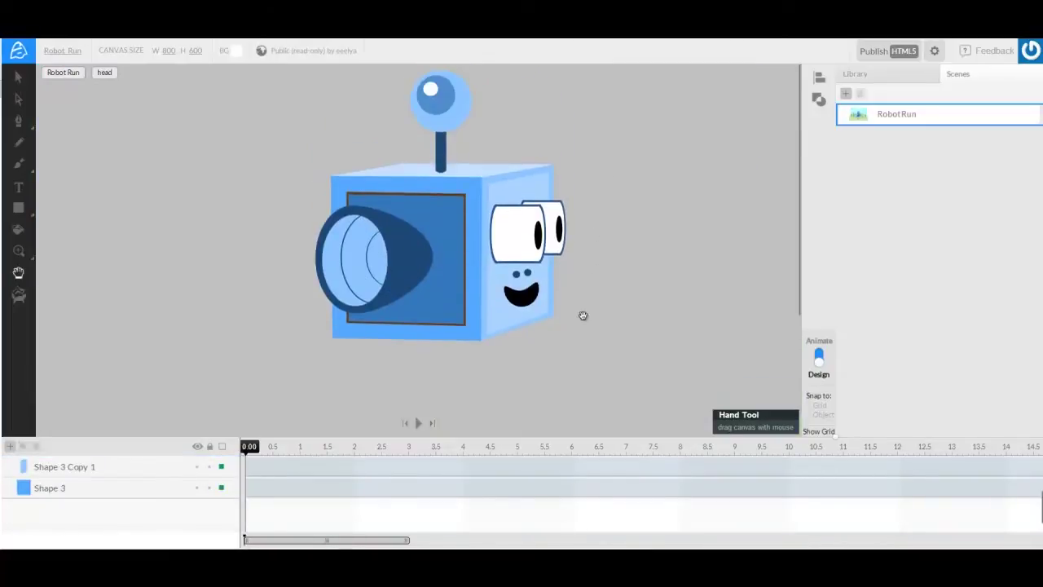
{"action": "key", "text": "a"}
{"action": "left_click", "coordinate": [481, 174]}
{"action": "left_click", "coordinate": [483, 179]}
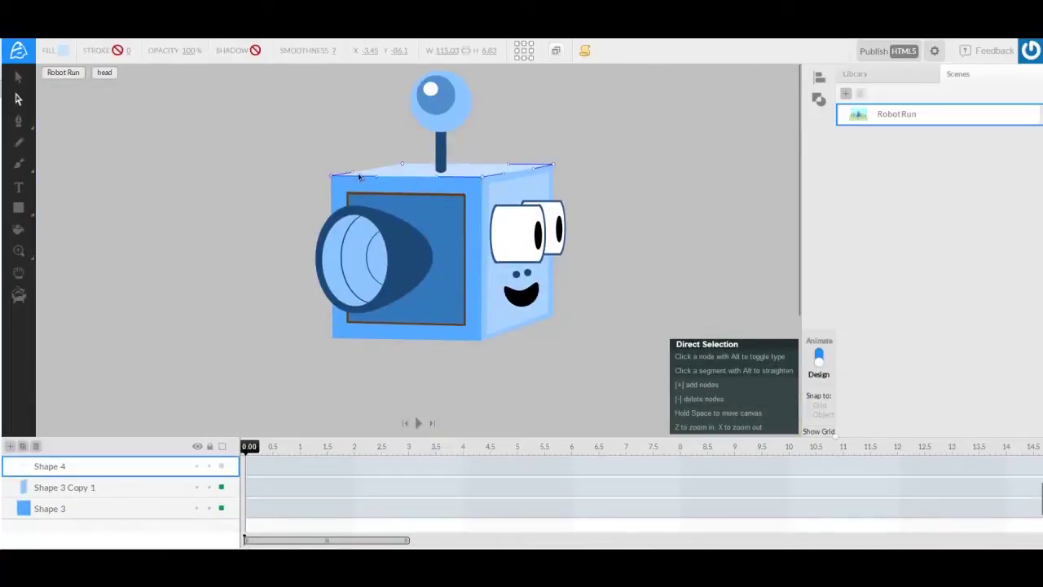
{"action": "left_click", "coordinate": [315, 182]}
{"action": "left_click", "coordinate": [364, 176]}
{"action": "left_click", "coordinate": [489, 234]}
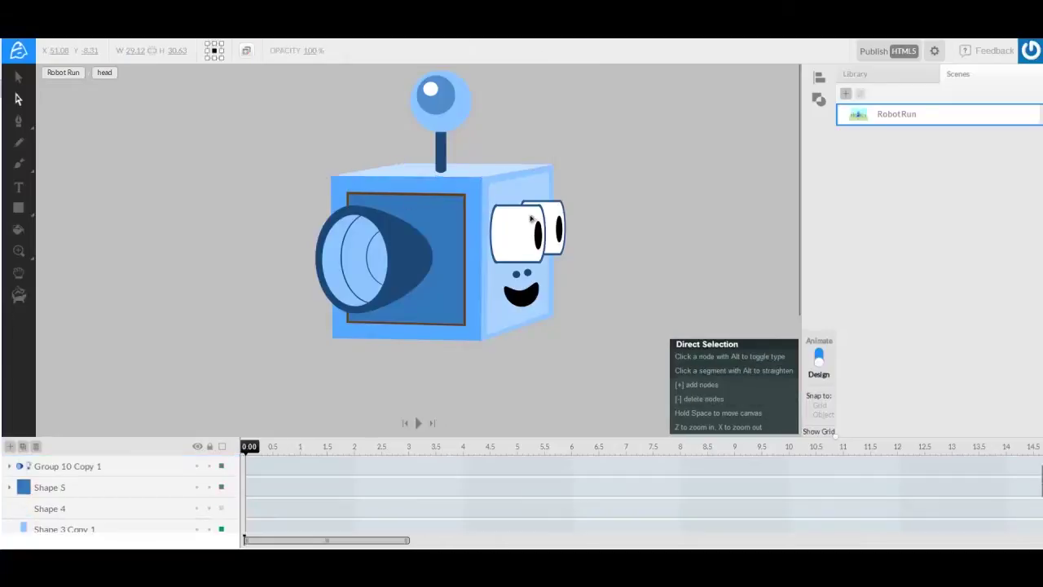
Check the available commands for the head's dark front panel without applying any, and return to the Robot Run scene.
{"action": "mouse_move", "coordinate": [16, 208]}
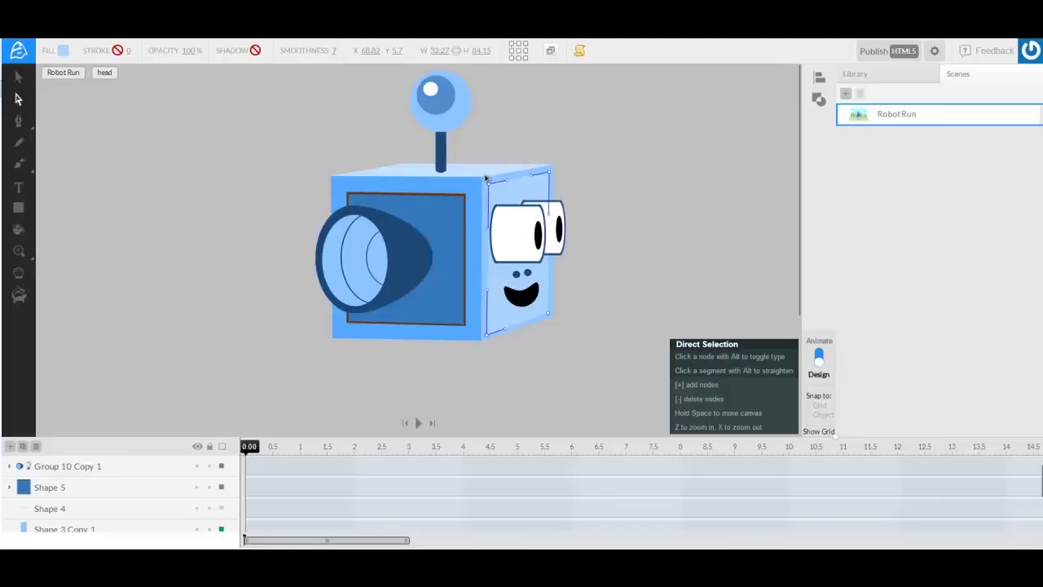
{"action": "right_click", "coordinate": [441, 233]}
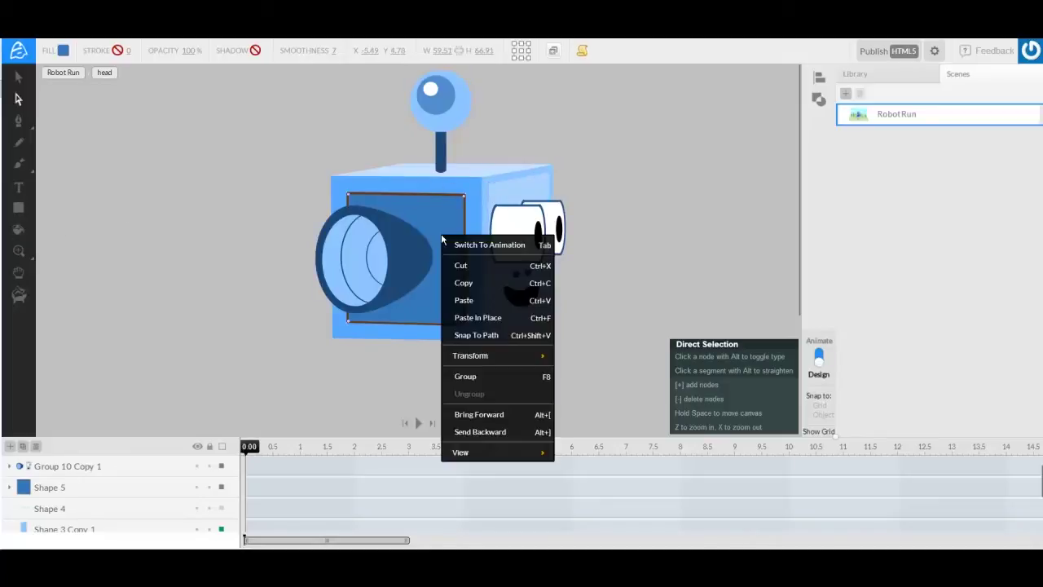
{"action": "mouse_move", "coordinate": [478, 359]}
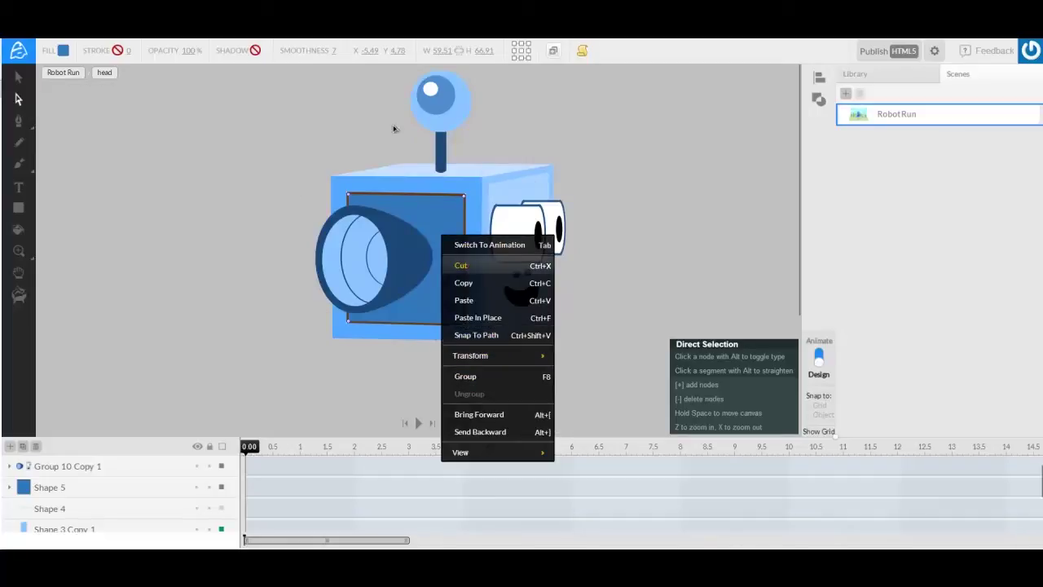
{"action": "left_click", "coordinate": [502, 159]}
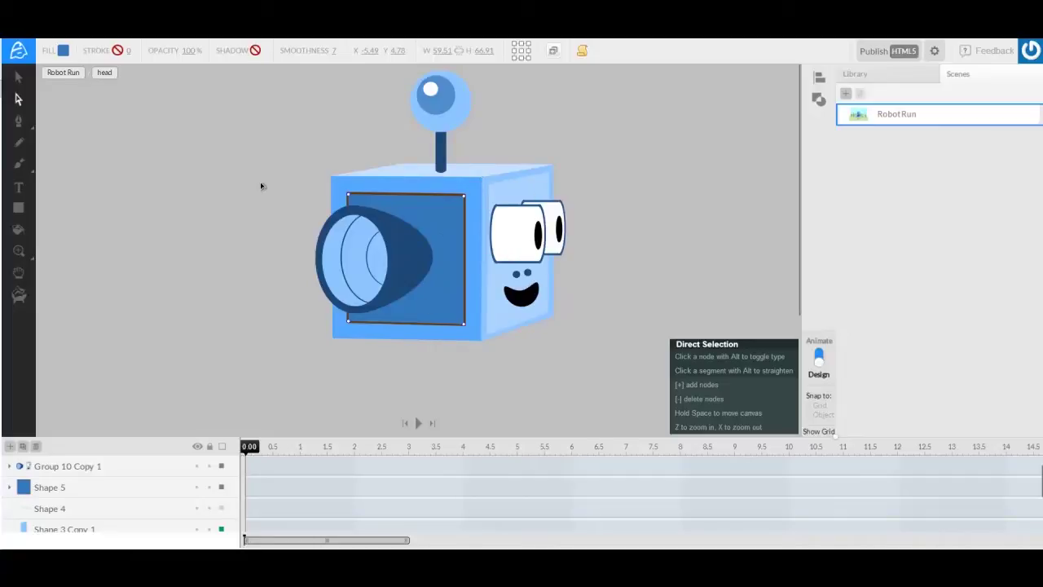
{"action": "left_click", "coordinate": [63, 73]}
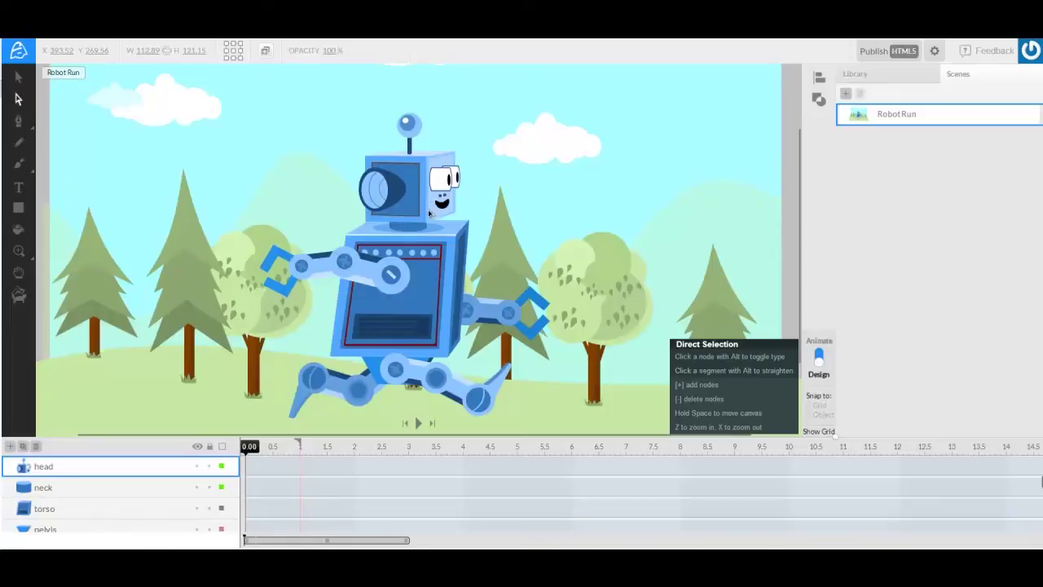
Try moving the whole head group up off the neck and undo the move.
{"action": "left_click", "coordinate": [18, 77]}
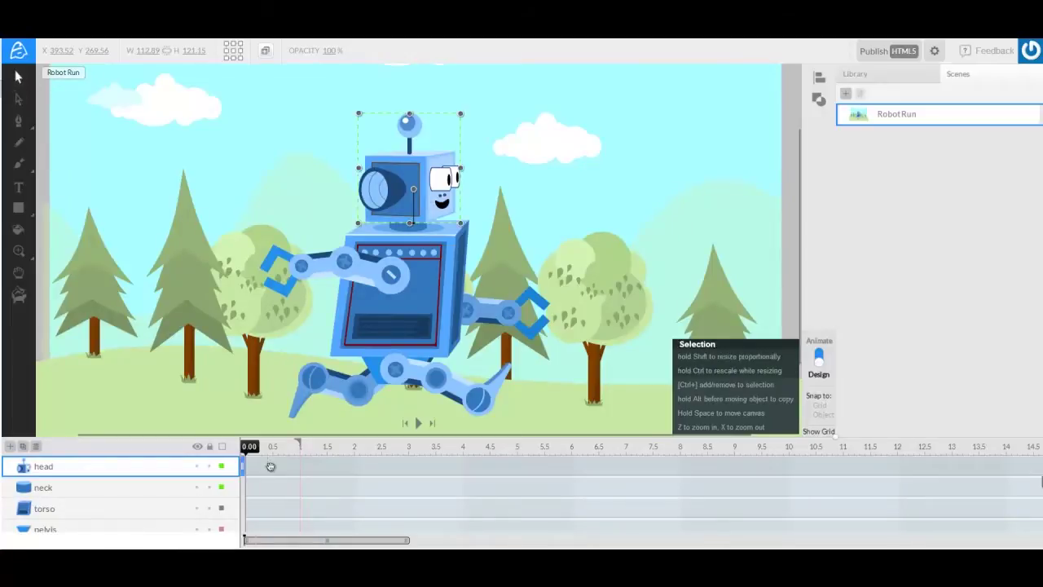
{"action": "left_click_drag", "start_coordinate": [422, 206], "coordinate": [420, 159]}
{"action": "key", "text": "ctrl+z"}
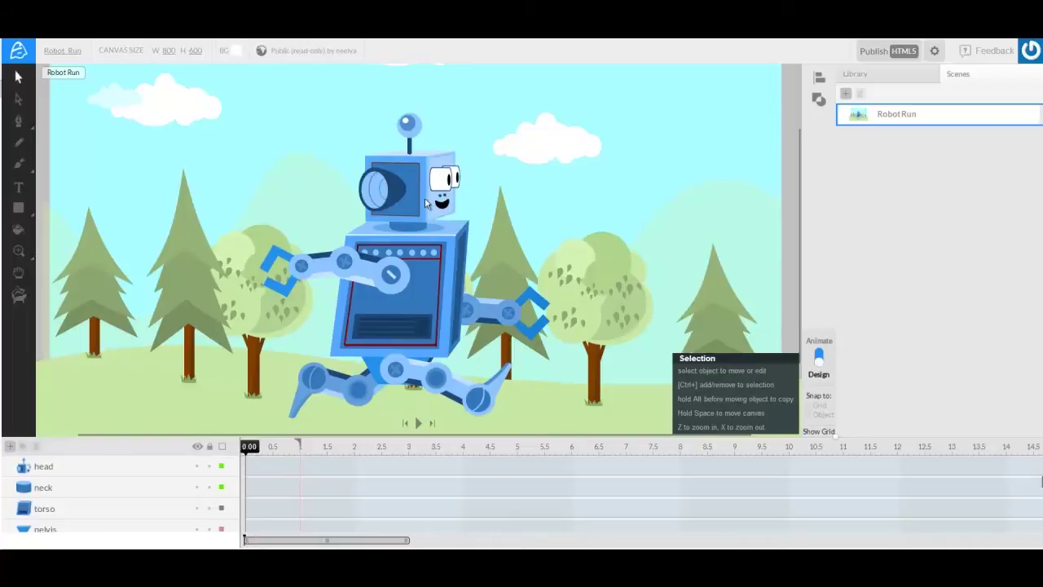
Select the robot's arm, foot, thigh and hand parts one by one to examine how the limbs are split at the joints.
{"action": "left_click", "coordinate": [392, 277]}
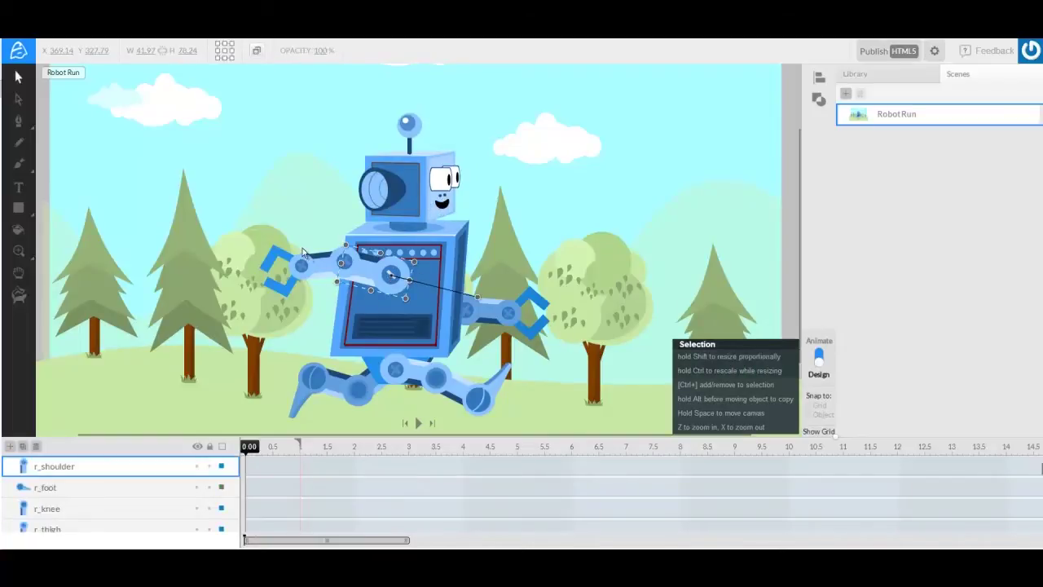
{"action": "left_click", "coordinate": [487, 319]}
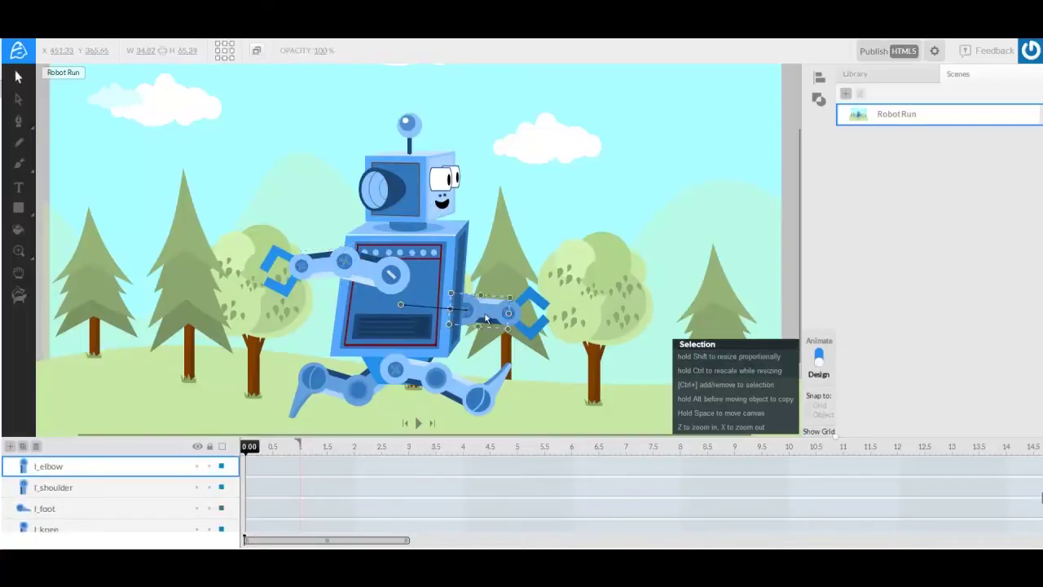
{"action": "left_click", "coordinate": [467, 398]}
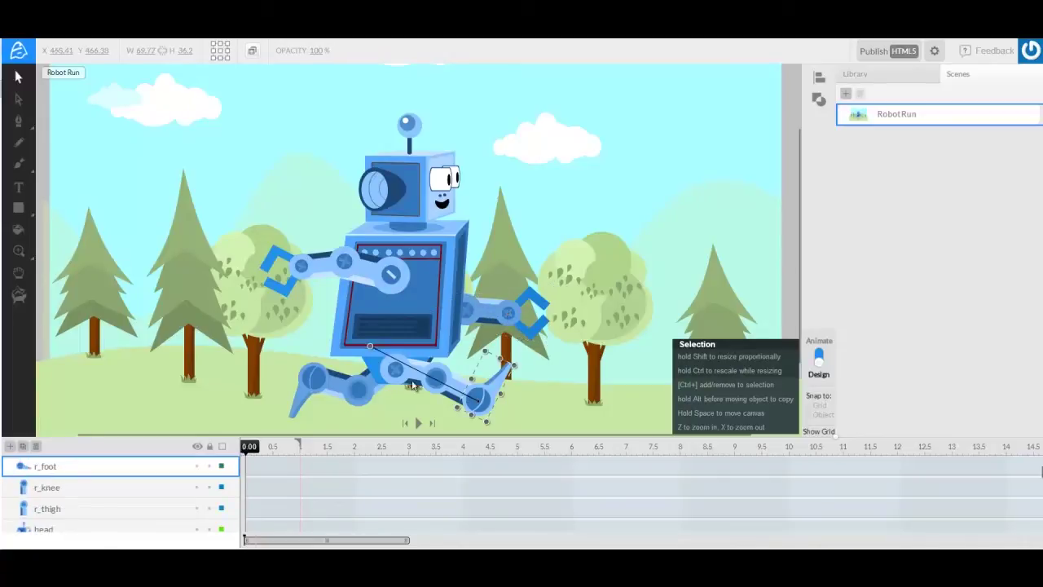
{"action": "left_click", "coordinate": [397, 388]}
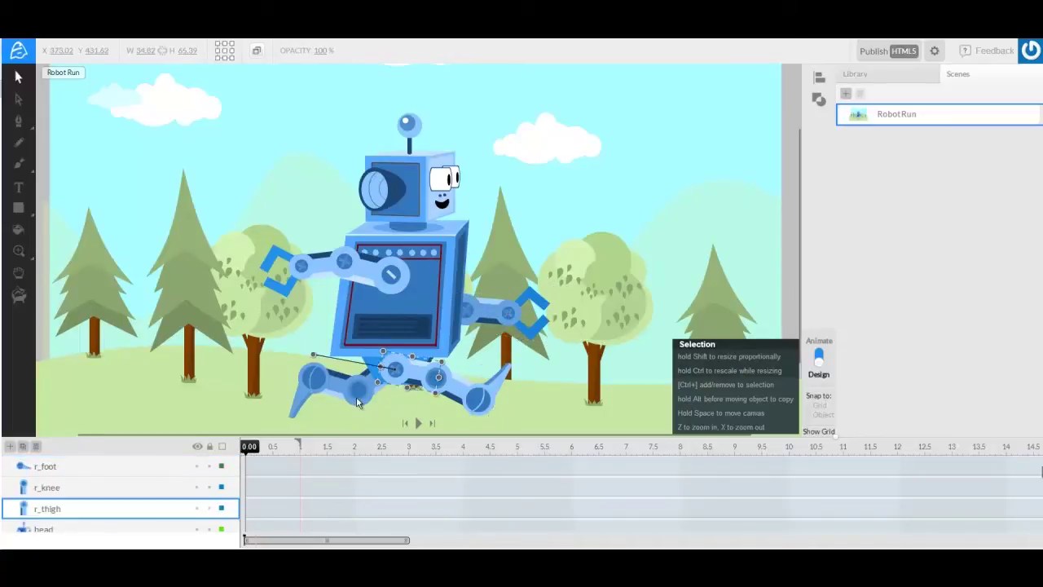
{"action": "left_click", "coordinate": [311, 271]}
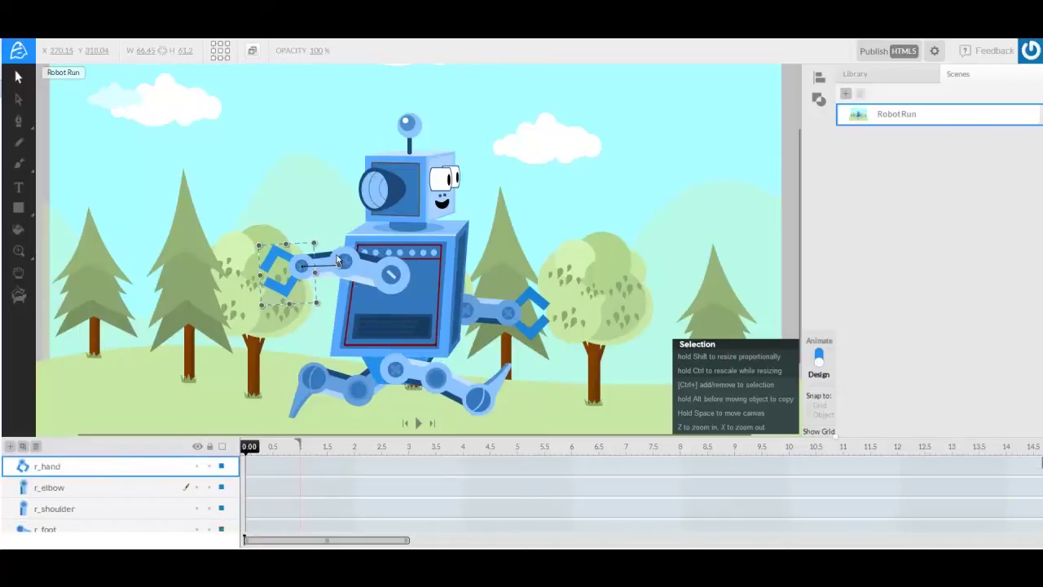
{"action": "left_click", "coordinate": [491, 322]}
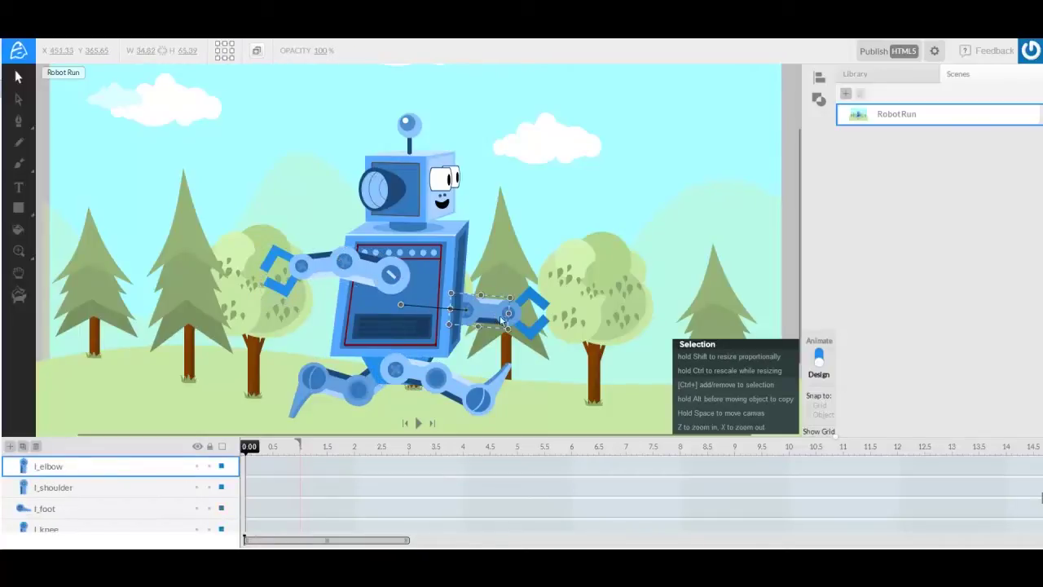
Try rotating the left hand about its wrist pivot and undo the rotation.
{"action": "left_click", "coordinate": [530, 330]}
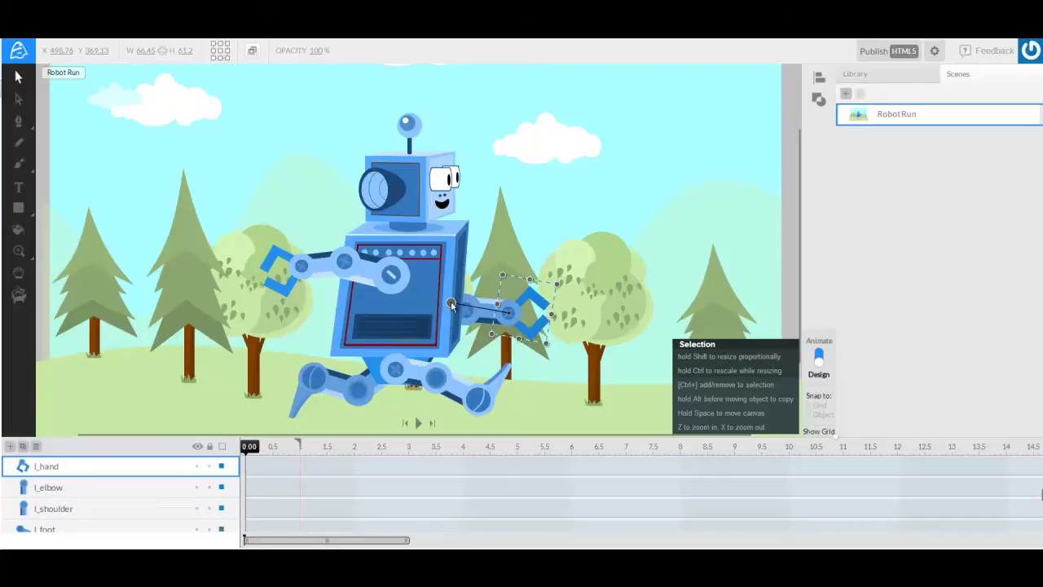
{"action": "left_click_drag", "start_coordinate": [455, 308], "coordinate": [396, 278]}
{"action": "left_click", "coordinate": [481, 312]}
{"action": "key", "text": "ctrl+z"}
Try rotating the left forearm and hand separately about their pivots and undo all the rotations.
{"action": "left_click", "coordinate": [420, 374]}
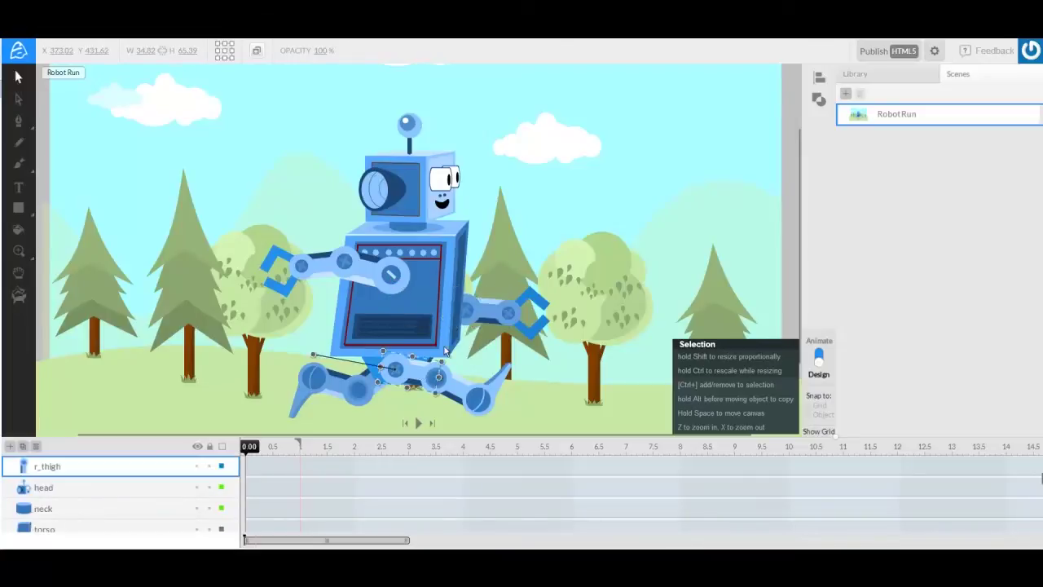
{"action": "left_click", "coordinate": [509, 316]}
{"action": "left_click_drag", "start_coordinate": [433, 300], "coordinate": [421, 347]}
{"action": "key", "text": "ctrl+z"}
{"action": "left_click", "coordinate": [479, 322]}
{"action": "left_click", "coordinate": [511, 317]}
{"action": "left_click_drag", "start_coordinate": [444, 301], "coordinate": [505, 293]}
{"action": "key", "text": "ctrl+z"}
{"action": "key", "text": "ctrl+z"}
{"action": "key", "text": "ctrl+z"}
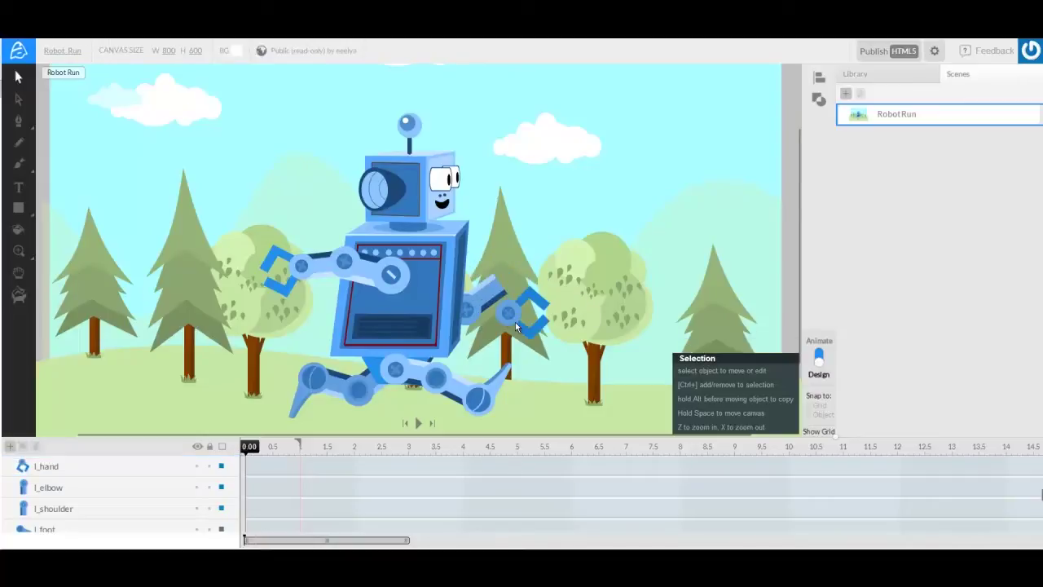
Examine the pivot points of the right thigh and the right lower leg.
{"action": "left_click", "coordinate": [411, 390]}
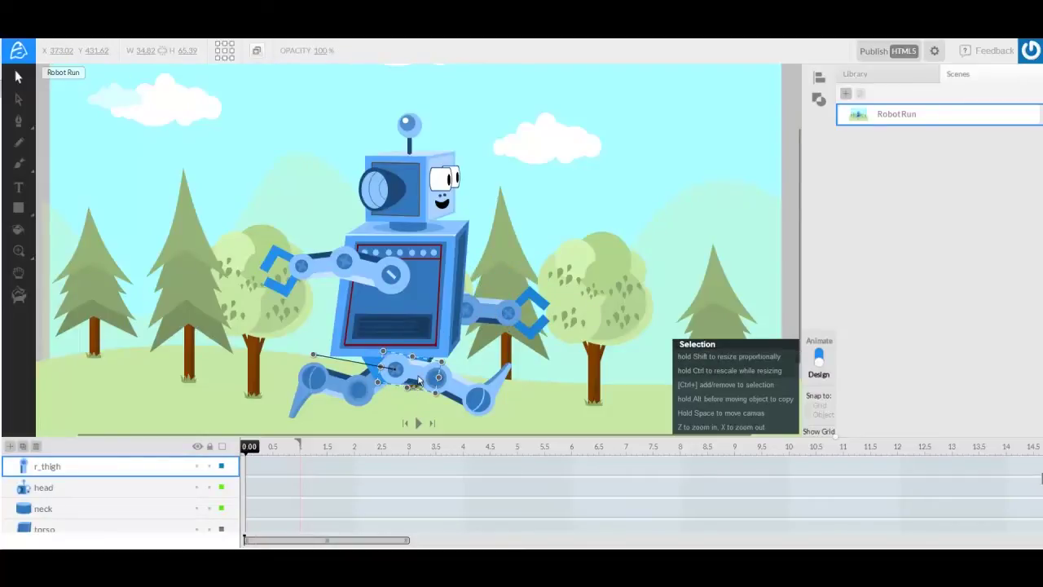
{"action": "left_click", "coordinate": [436, 377]}
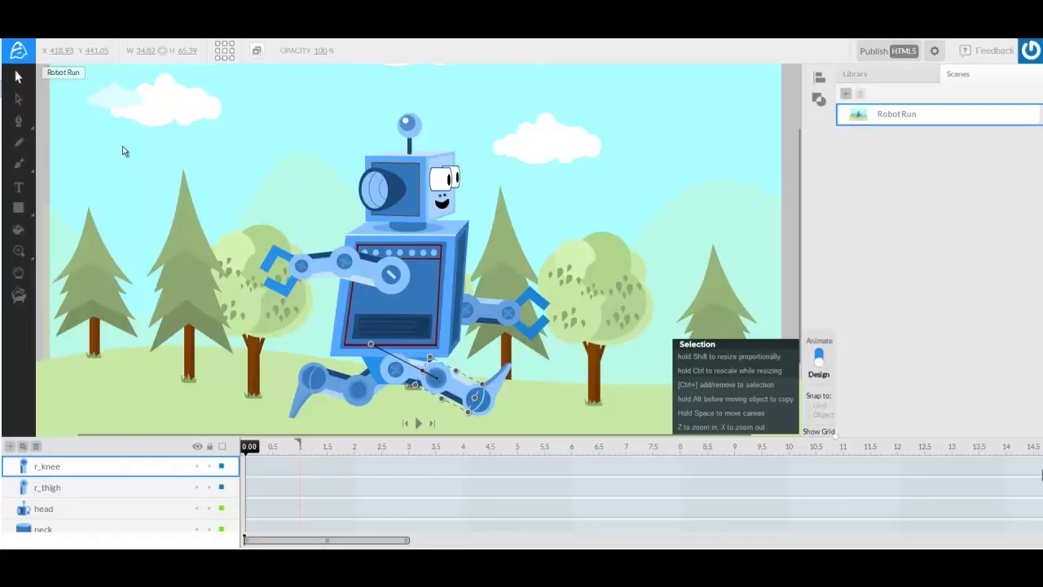
Draw a blue rectangle about 114 by 73 in the sky and try its edge and corner registration points, ending at the centre.
{"action": "left_click", "coordinate": [18, 208]}
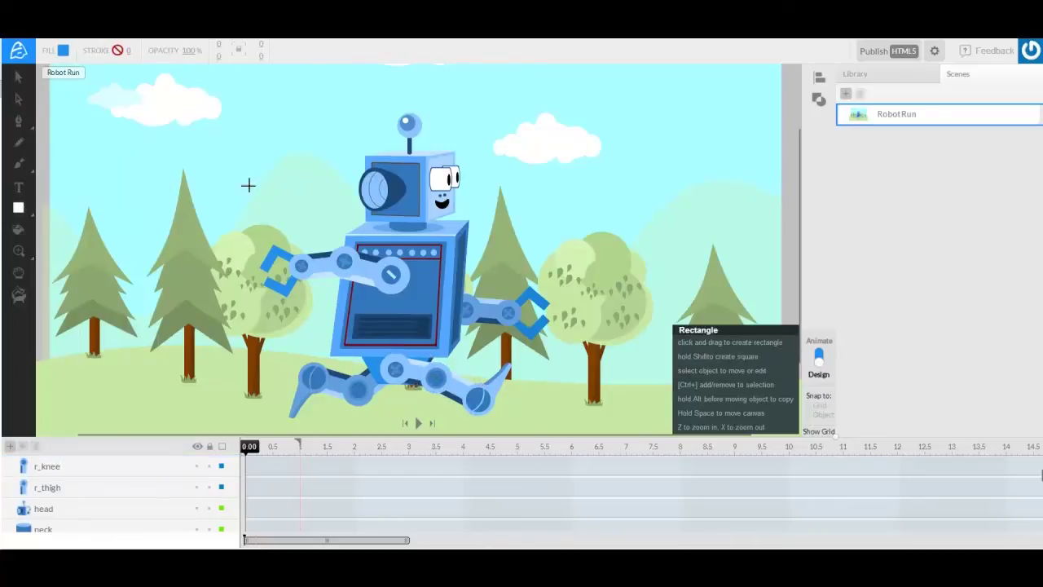
{"action": "left_click_drag", "start_coordinate": [193, 128], "coordinate": [298, 196]}
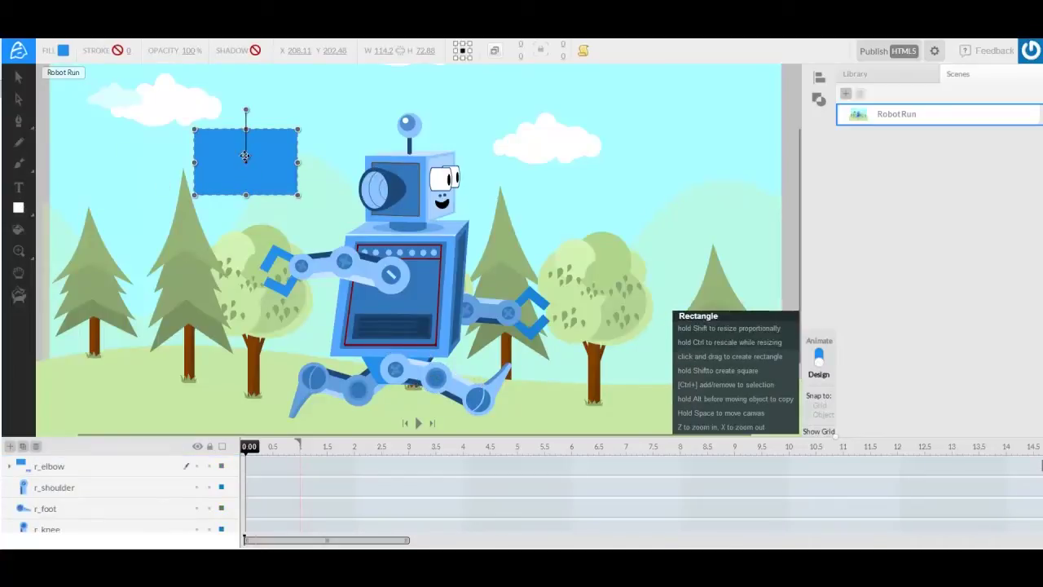
{"action": "left_click", "coordinate": [456, 51]}
{"action": "left_click", "coordinate": [456, 44]}
{"action": "left_click", "coordinate": [463, 44]}
{"action": "left_click", "coordinate": [469, 44]}
{"action": "left_click", "coordinate": [469, 51]}
{"action": "left_click", "coordinate": [469, 57]}
{"action": "left_click", "coordinate": [463, 57]}
{"action": "left_click", "coordinate": [463, 51]}
Delete the blue test rectangle from the scene.
{"action": "key", "text": "v"}
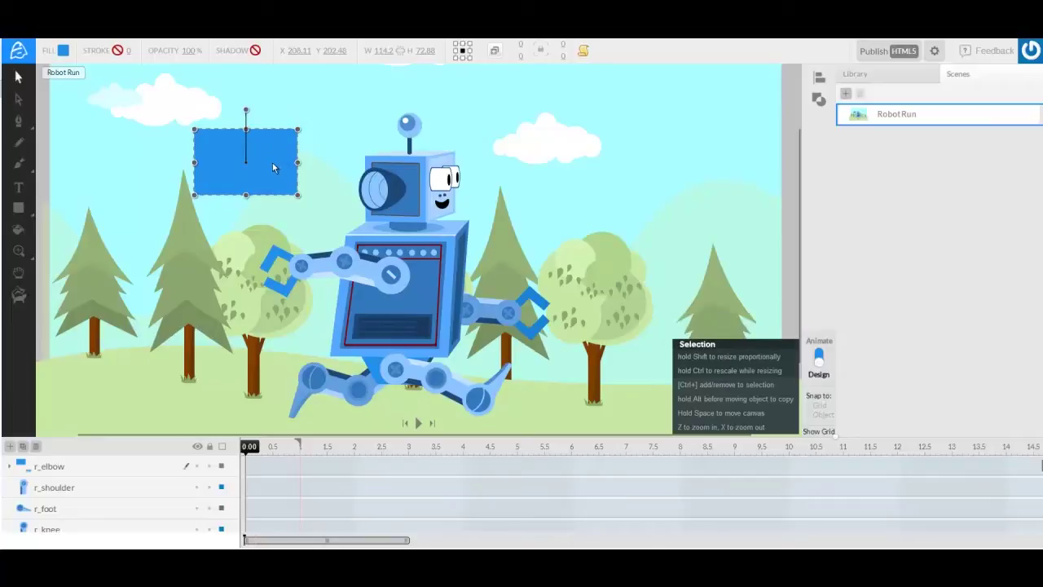
{"action": "key", "text": "Delete"}
Open the right thigh group, try moving all its artwork away from the registration point and back, and return to the Robot Run scene.
{"action": "left_click", "coordinate": [388, 370]}
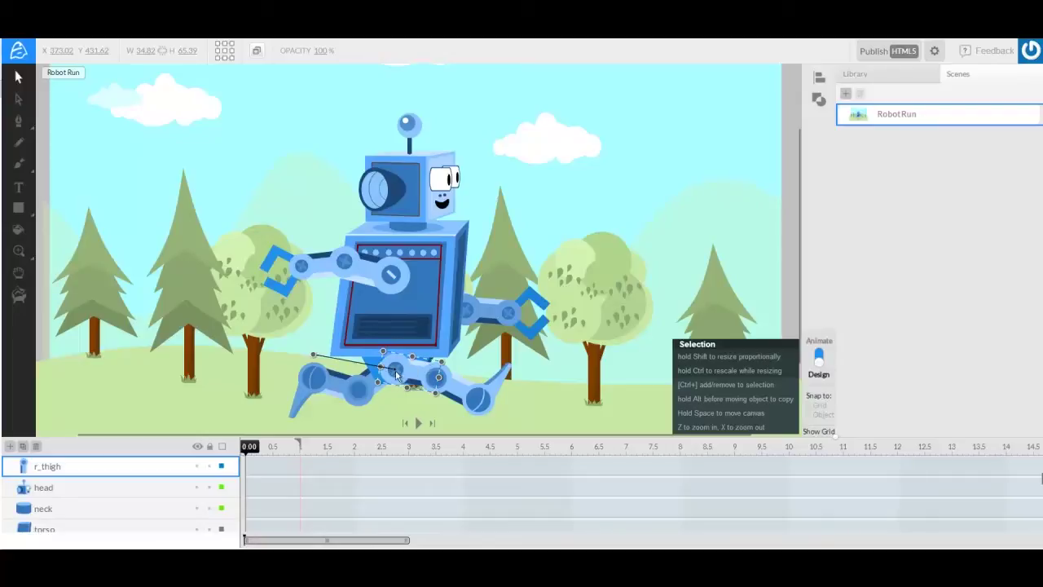
{"action": "double_click", "coordinate": [394, 372]}
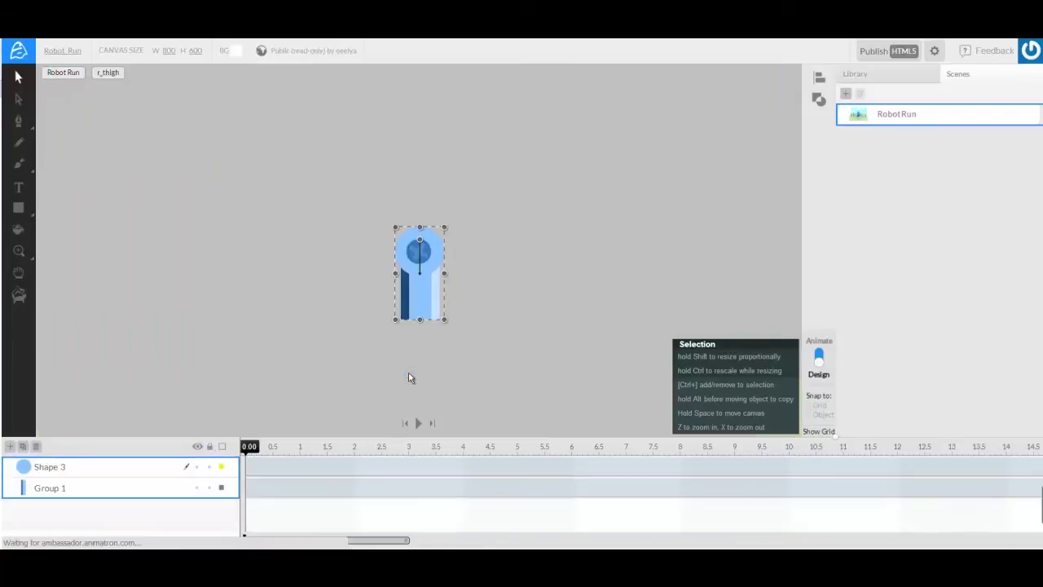
{"action": "left_click_drag", "start_coordinate": [386, 169], "coordinate": [498, 349]}
{"action": "key", "text": "ctrl+d"}
{"action": "key", "text": "ctrl+d"}
{"action": "key", "text": "ctrl+d"}
{"action": "left_click_drag", "start_coordinate": [433, 310], "coordinate": [353, 310]}
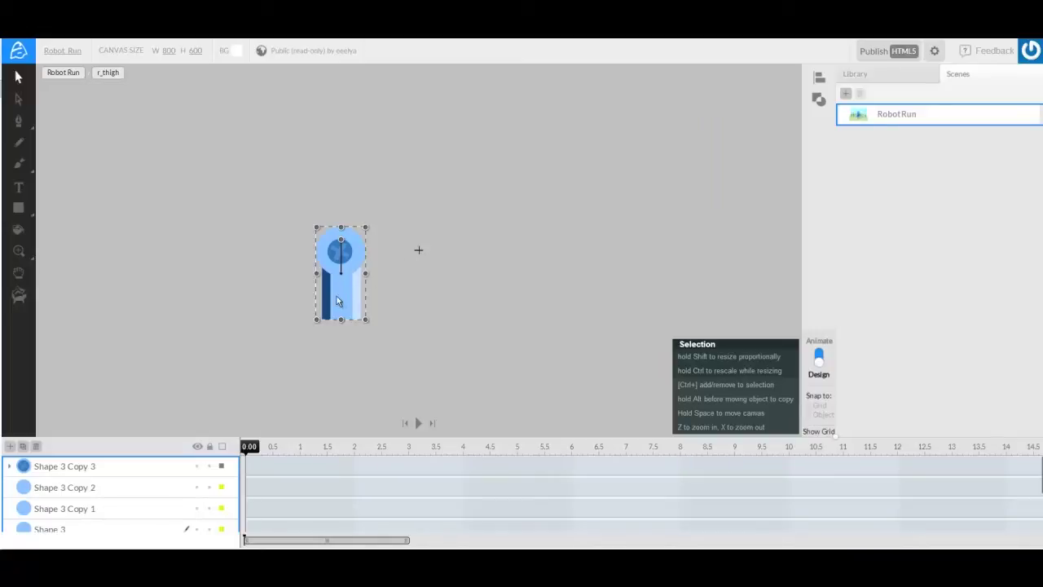
{"action": "left_click_drag", "start_coordinate": [338, 304], "coordinate": [420, 303]}
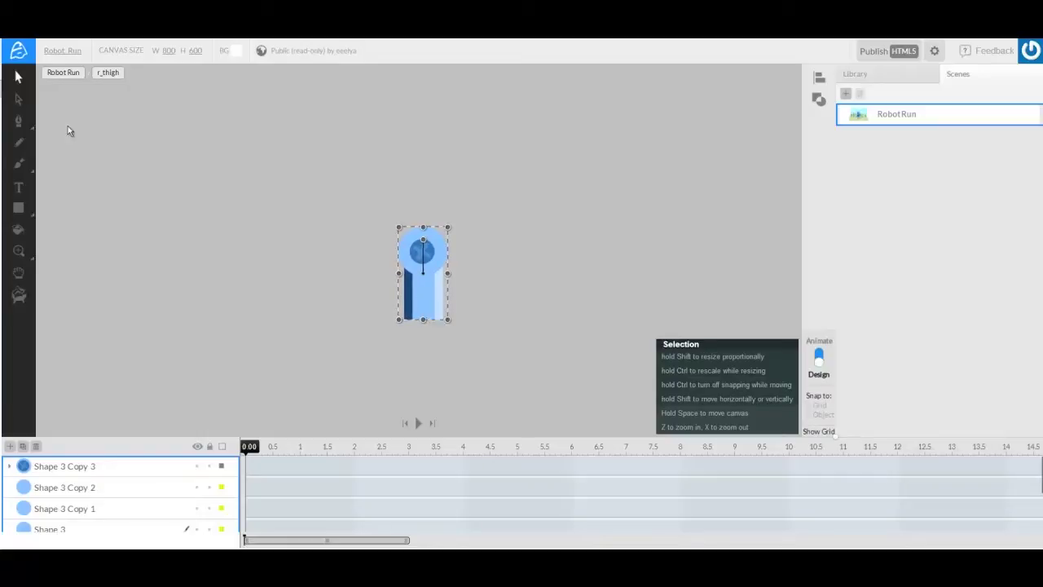
{"action": "left_click", "coordinate": [62, 75]}
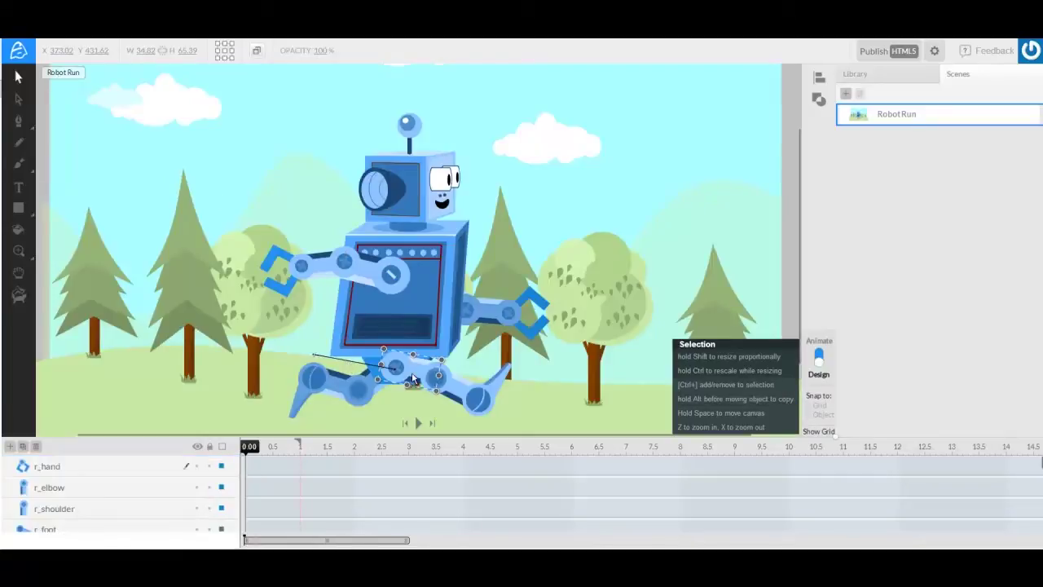
Reopen the right thigh group, shift all its artwork slightly to line the joint circle up with the registration point, and return to the scene.
{"action": "double_click", "coordinate": [413, 379]}
{"action": "left_click_drag", "start_coordinate": [308, 193], "coordinate": [455, 348]}
{"action": "mouse_move", "coordinate": [410, 294]}
{"action": "left_mouse_down"}
{"action": "mouse_move", "coordinate": [379, 293]}
{"action": "mouse_move", "coordinate": [410, 291]}
{"action": "left_mouse_up"}
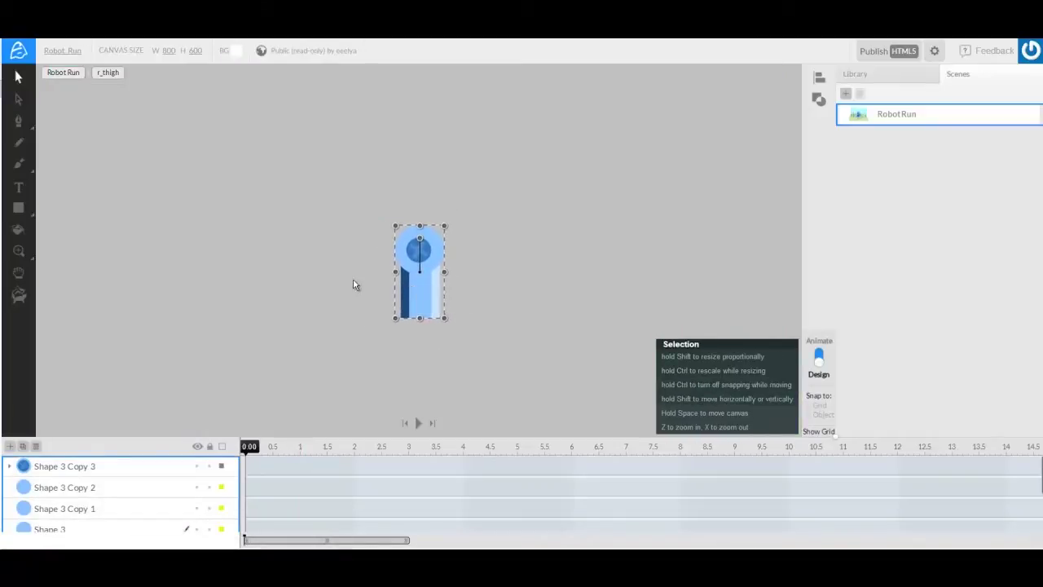
{"action": "left_click", "coordinate": [63, 73]}
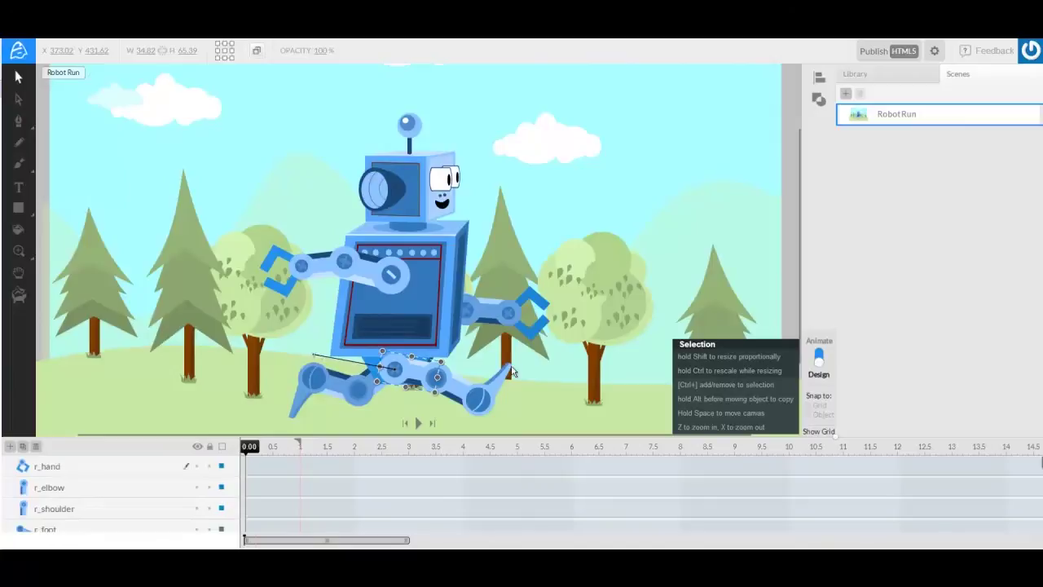
{"action": "left_click", "coordinate": [463, 374]}
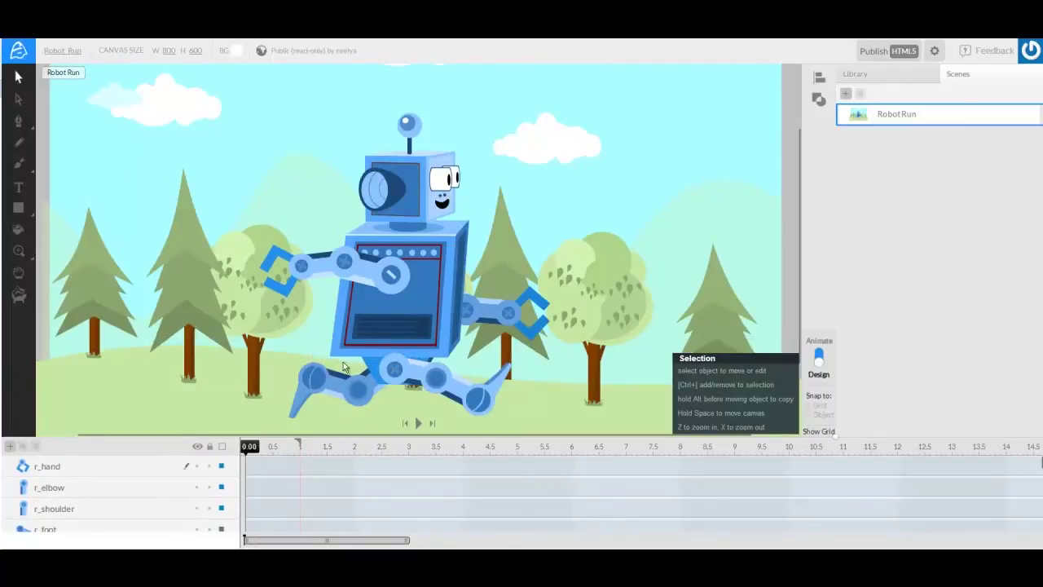
Examine the layer list order of the robot's right hand, elbow and shoulder against the parts on the canvas.
{"action": "left_click", "coordinate": [139, 471]}
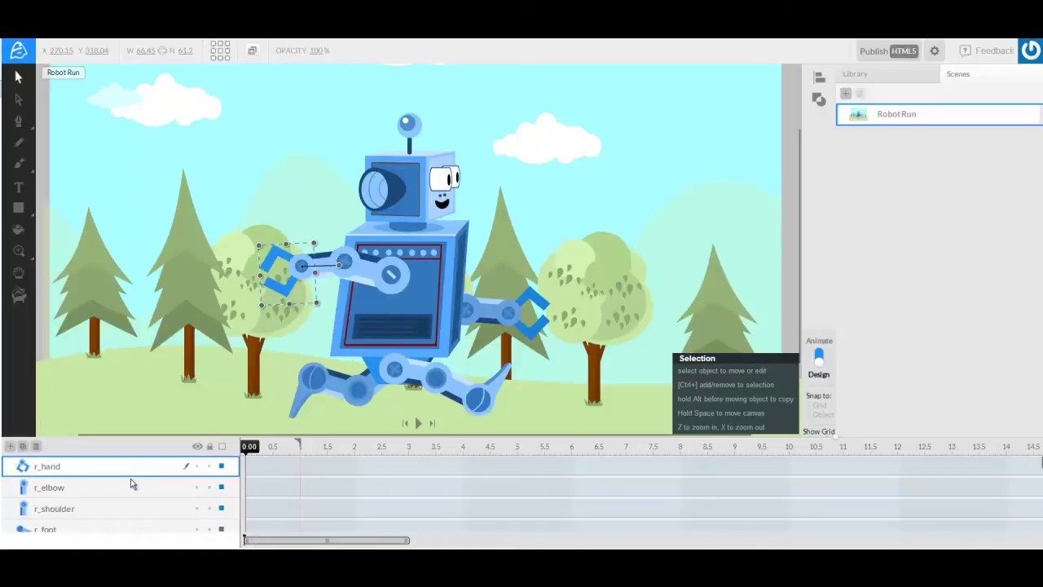
{"action": "scroll", "coordinate": [125, 483], "scroll_direction": "down", "scroll_amount": 5}
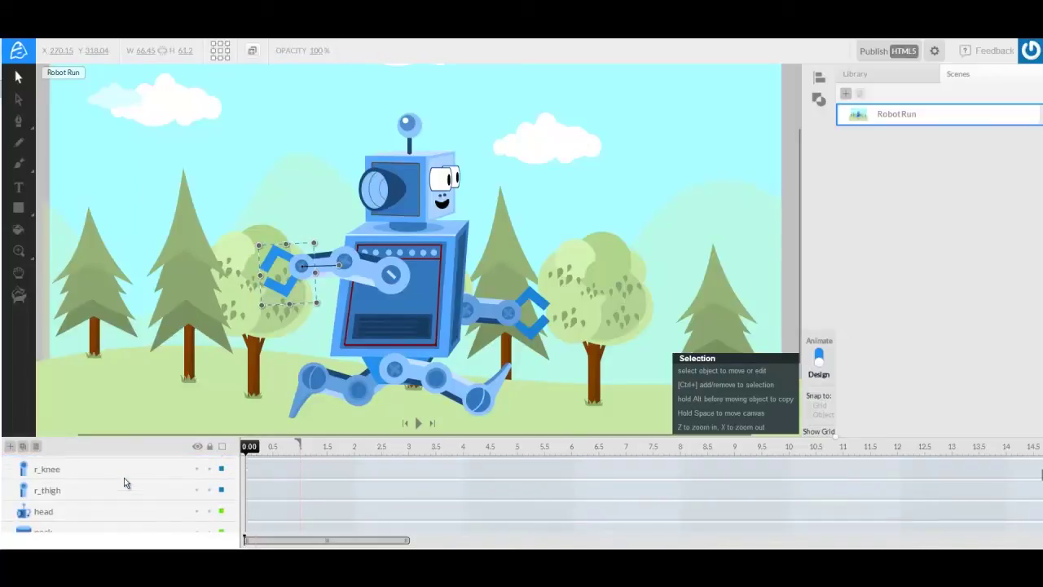
{"action": "scroll", "coordinate": [124, 478], "scroll_direction": "down", "scroll_amount": 5}
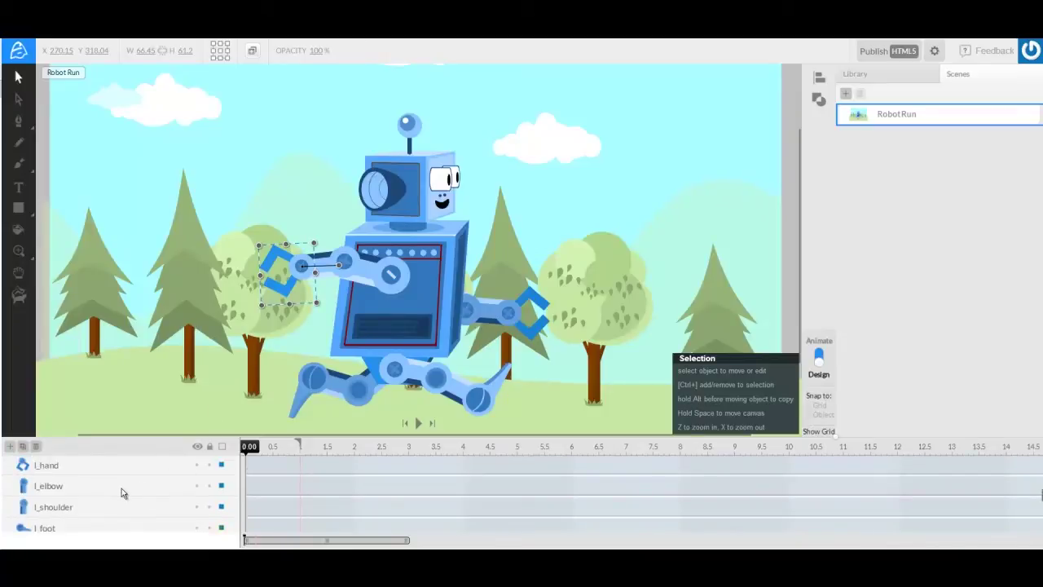
{"action": "scroll", "coordinate": [121, 488], "scroll_direction": "up", "scroll_amount": 8}
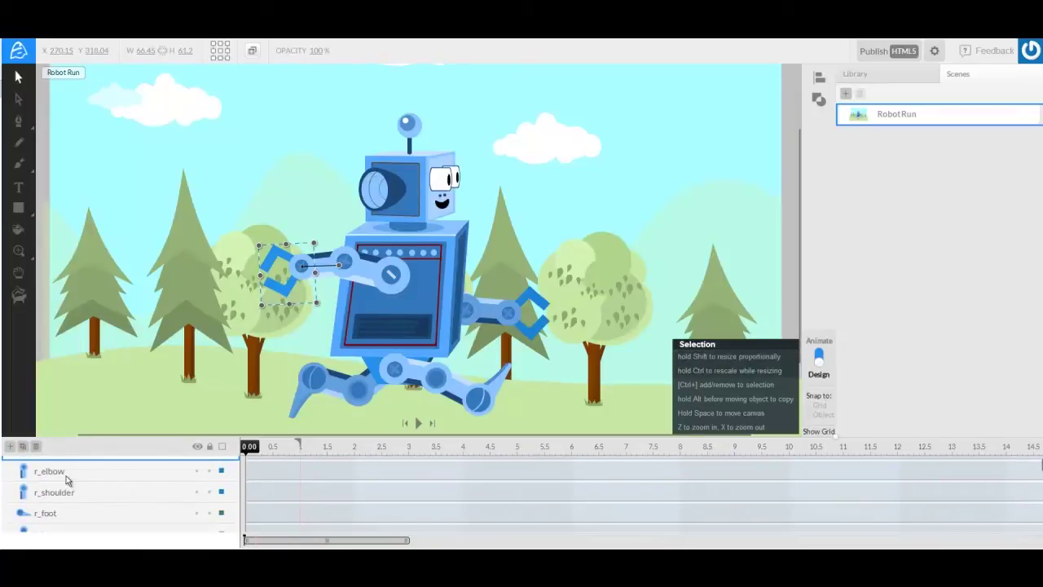
{"action": "left_click", "coordinate": [409, 212]}
{"action": "scroll", "coordinate": [112, 473], "scroll_direction": "up", "scroll_amount": 3}
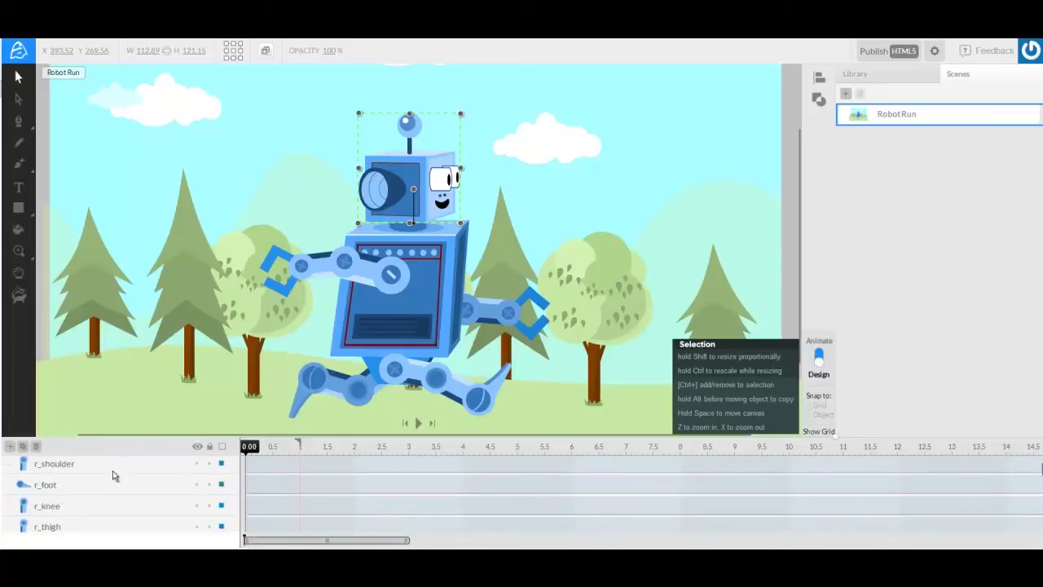
{"action": "scroll", "coordinate": [113, 470], "scroll_direction": "up", "scroll_amount": 2}
{"action": "left_click", "coordinate": [383, 282]}
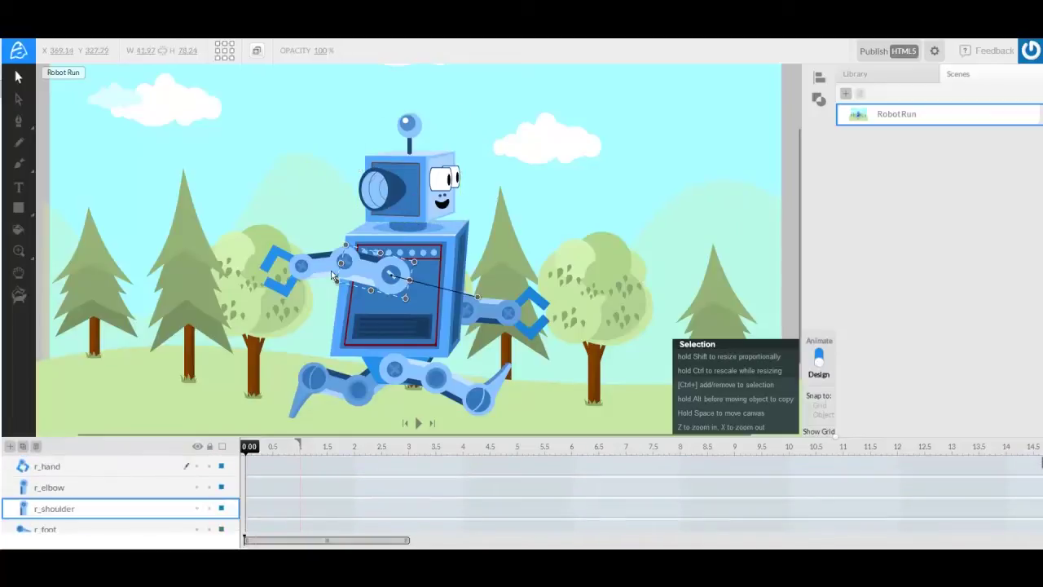
{"action": "left_click", "coordinate": [333, 275]}
{"action": "left_click", "coordinate": [289, 295]}
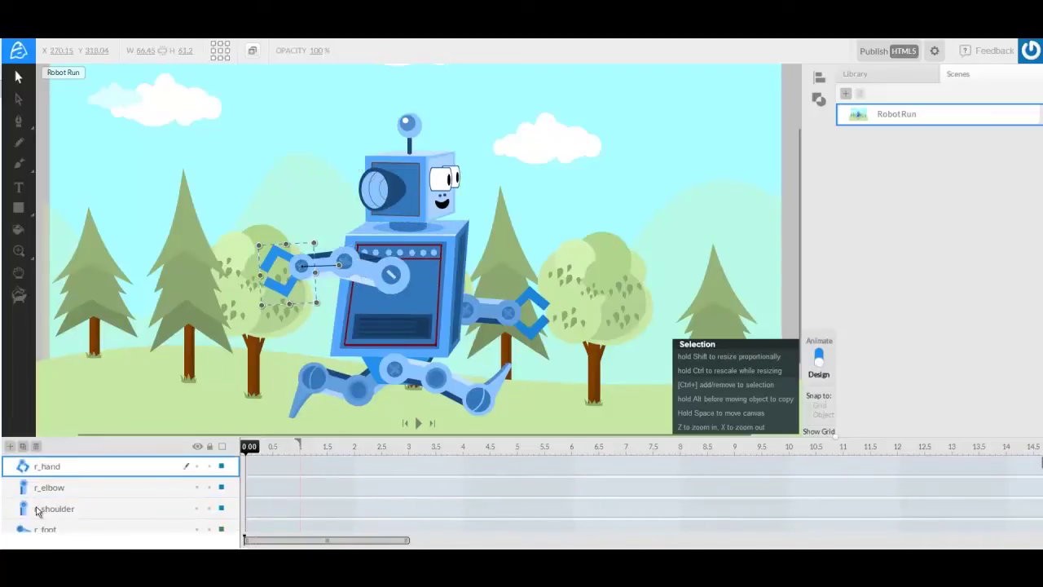
{"action": "left_click", "coordinate": [87, 506]}
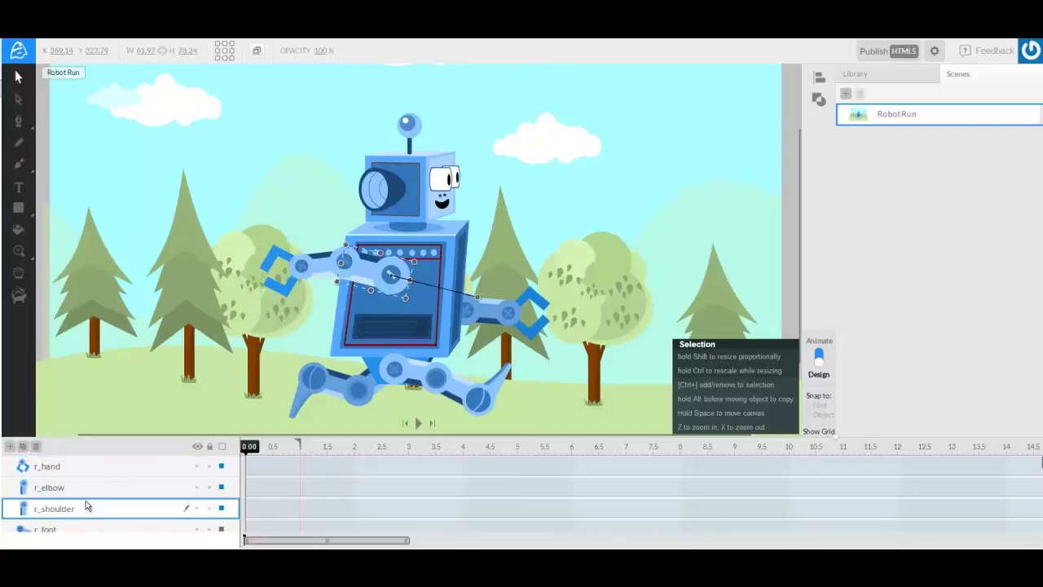
Check the head and neck layers and the order of the torso, pelvis and left arm layers below them.
{"action": "scroll", "coordinate": [85, 505], "scroll_direction": "down", "scroll_amount": 3}
{"action": "left_click", "coordinate": [67, 501]}
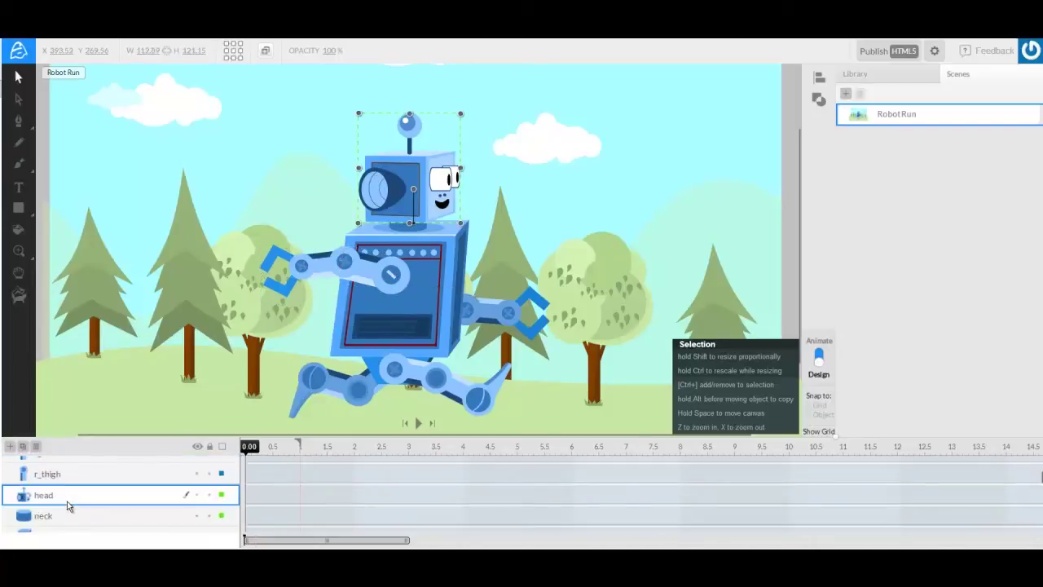
{"action": "left_click", "coordinate": [77, 514]}
{"action": "scroll", "coordinate": [77, 514], "scroll_direction": "down", "scroll_amount": 3}
{"action": "scroll", "coordinate": [76, 514], "scroll_direction": "down", "scroll_amount": 1}
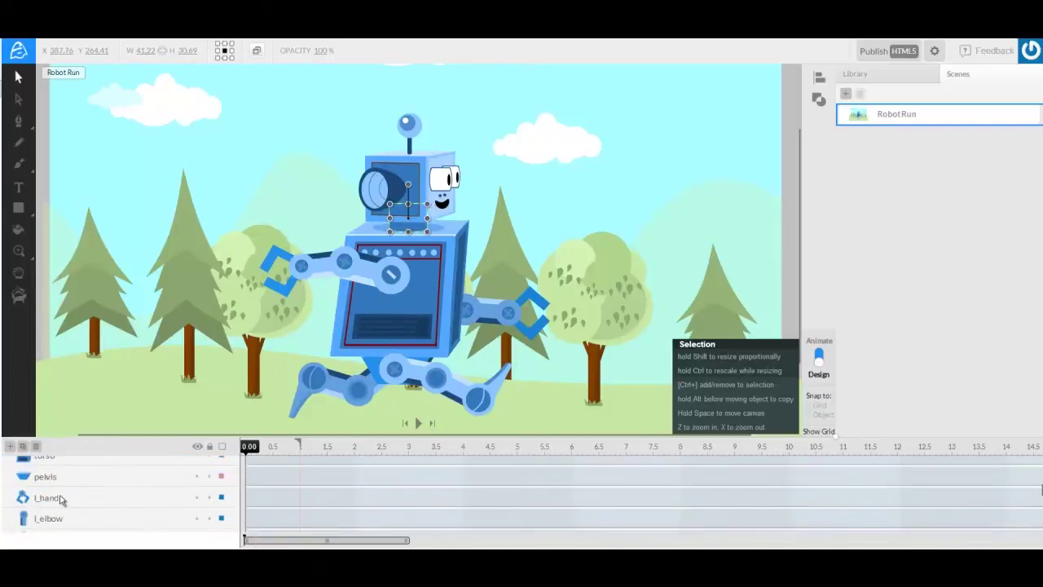
{"action": "left_click", "coordinate": [160, 388]}
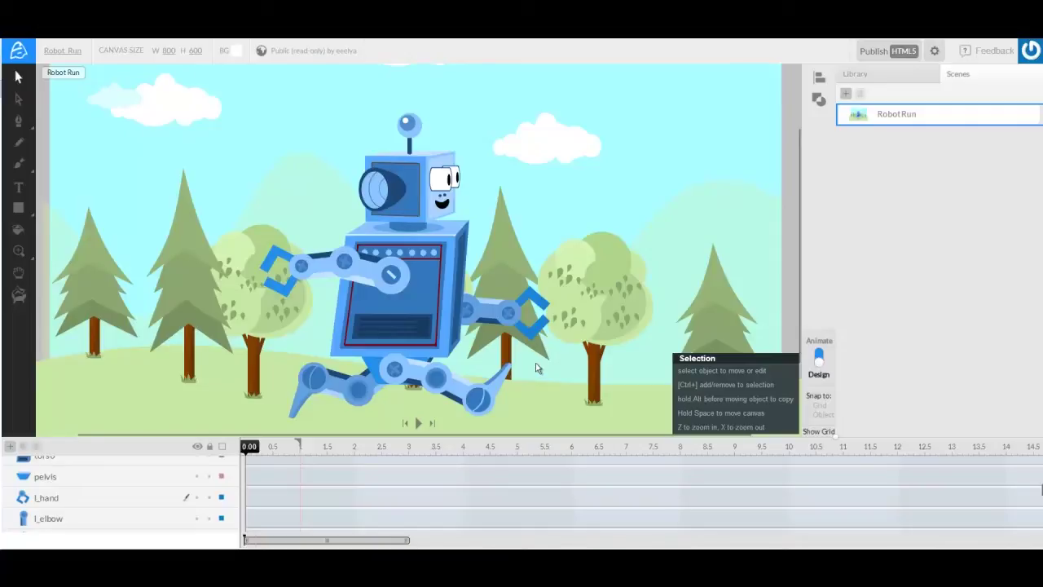
Bring the robot's shadow into view and switch the project from Design to Animate mode.
{"action": "key", "text": "space"}
{"action": "left_click_drag", "start_coordinate": [531, 354], "coordinate": [530, 298]}
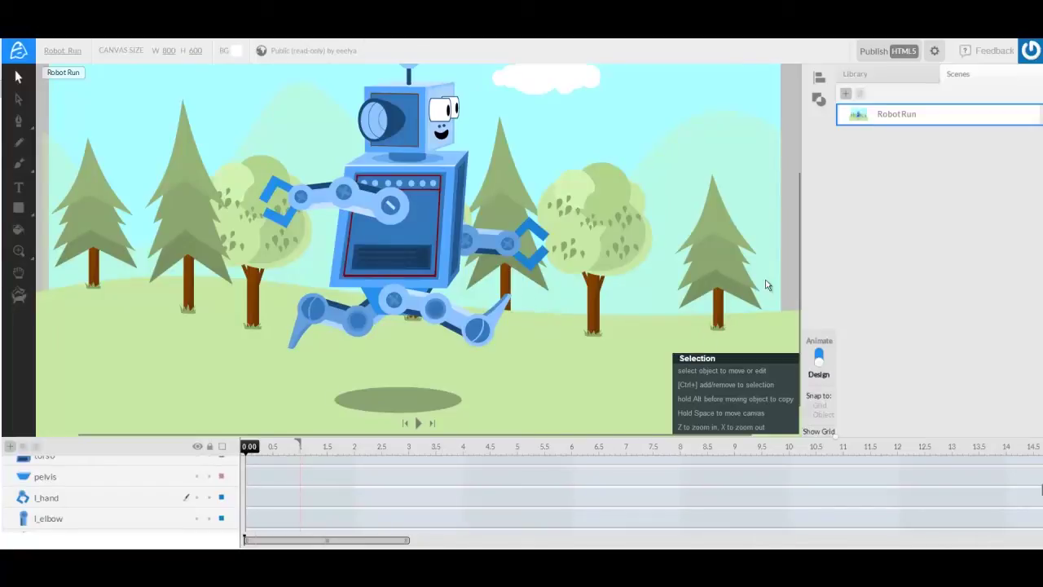
{"action": "left_click", "coordinate": [819, 366]}
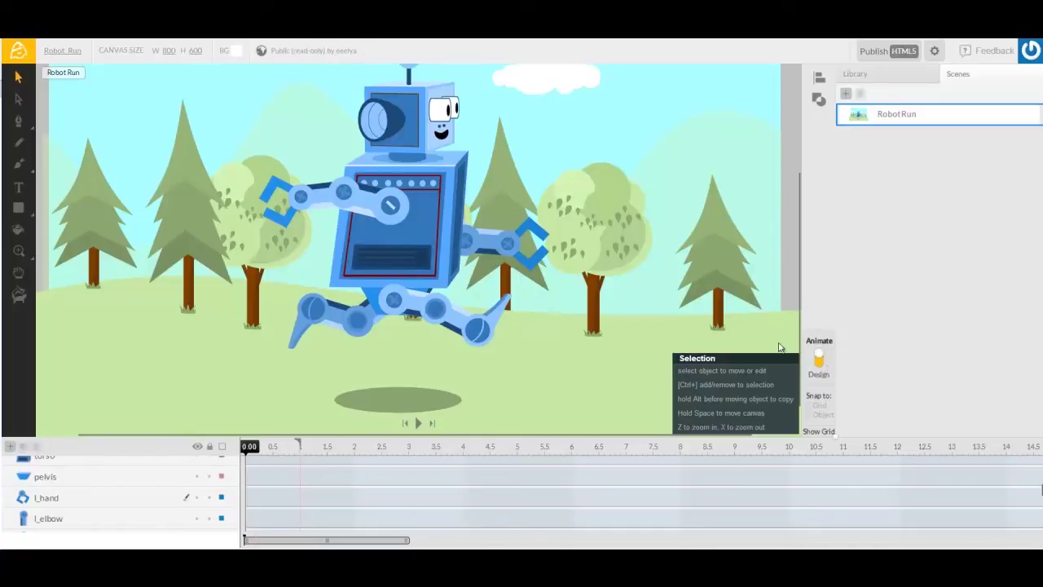
Lock the torso and pelvis layers and display both as outlines.
{"action": "left_click", "coordinate": [136, 480]}
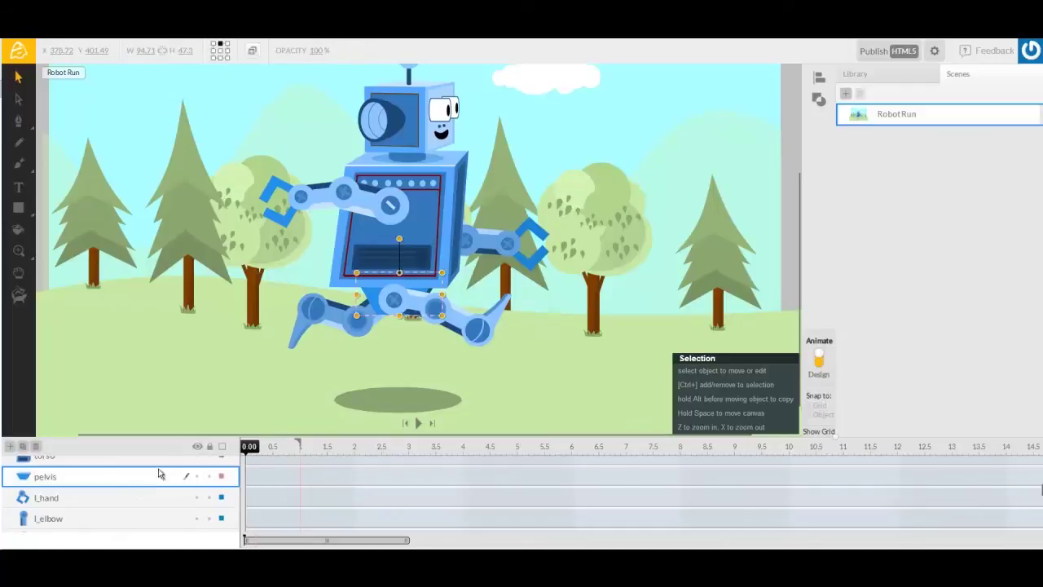
{"action": "left_click", "coordinate": [331, 278]}
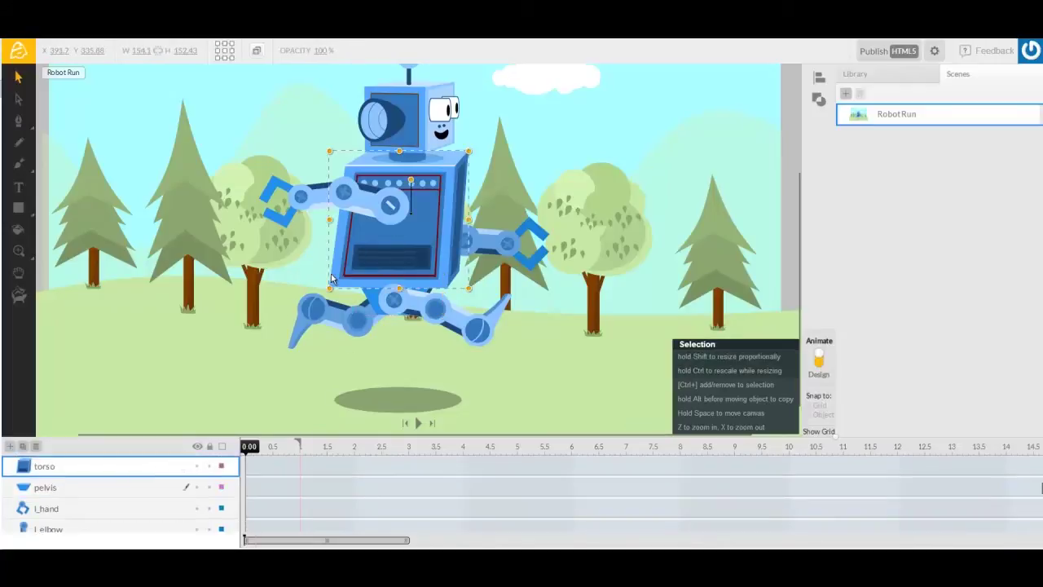
{"action": "left_click", "coordinate": [137, 488]}
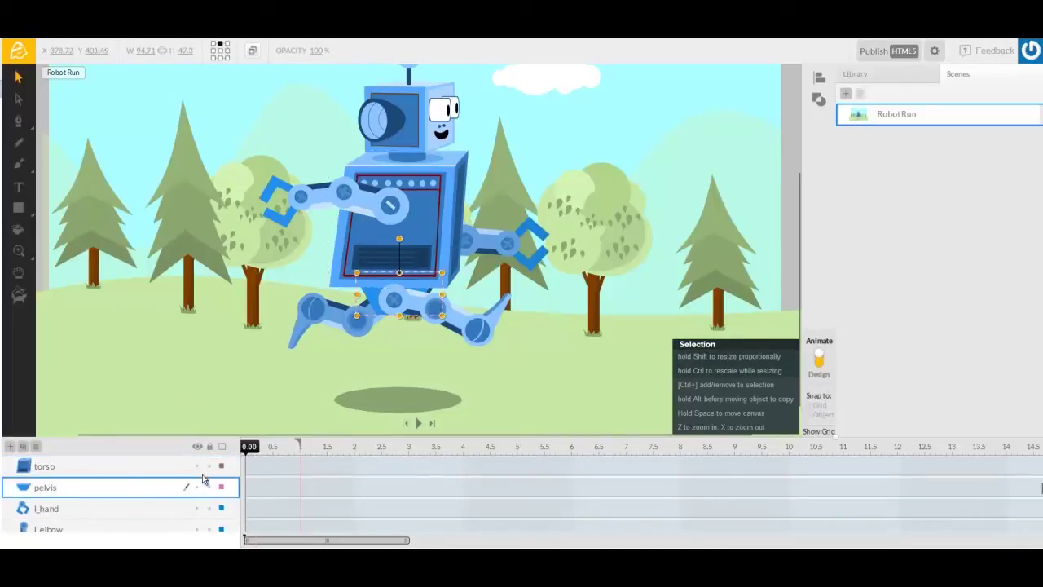
{"action": "left_click", "coordinate": [209, 466]}
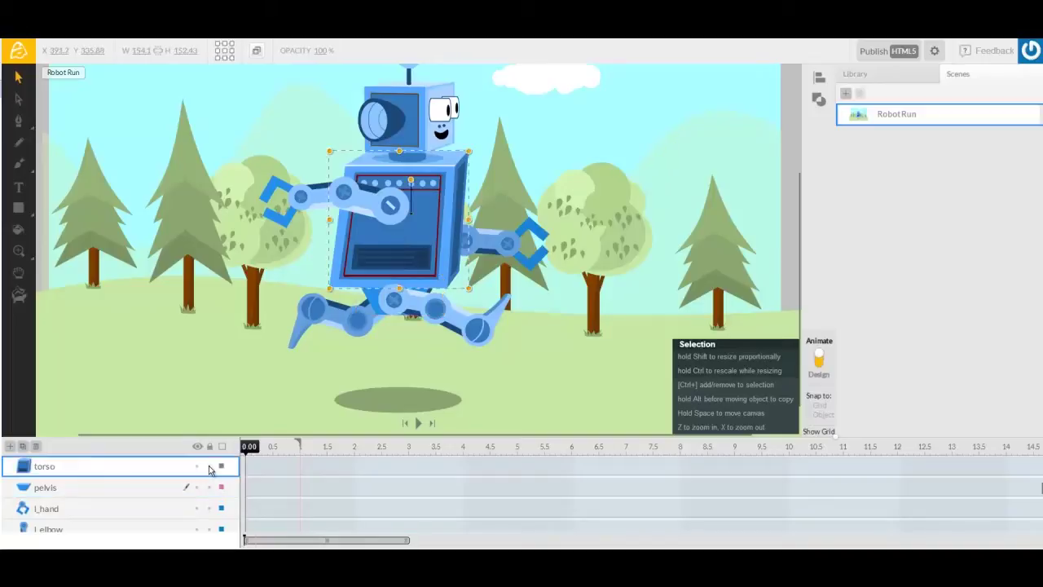
{"action": "left_click", "coordinate": [210, 488]}
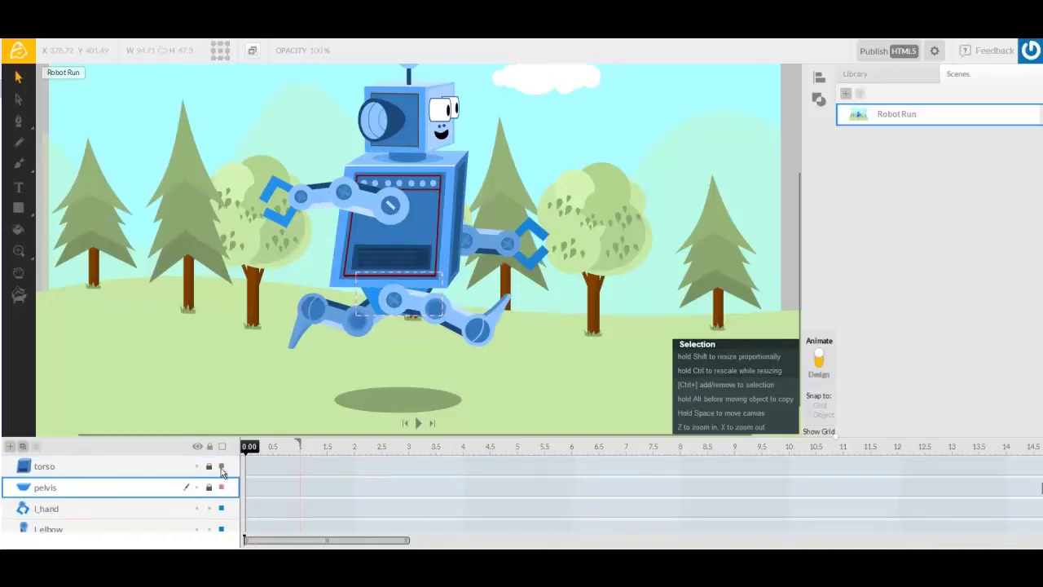
{"action": "left_click", "coordinate": [221, 467]}
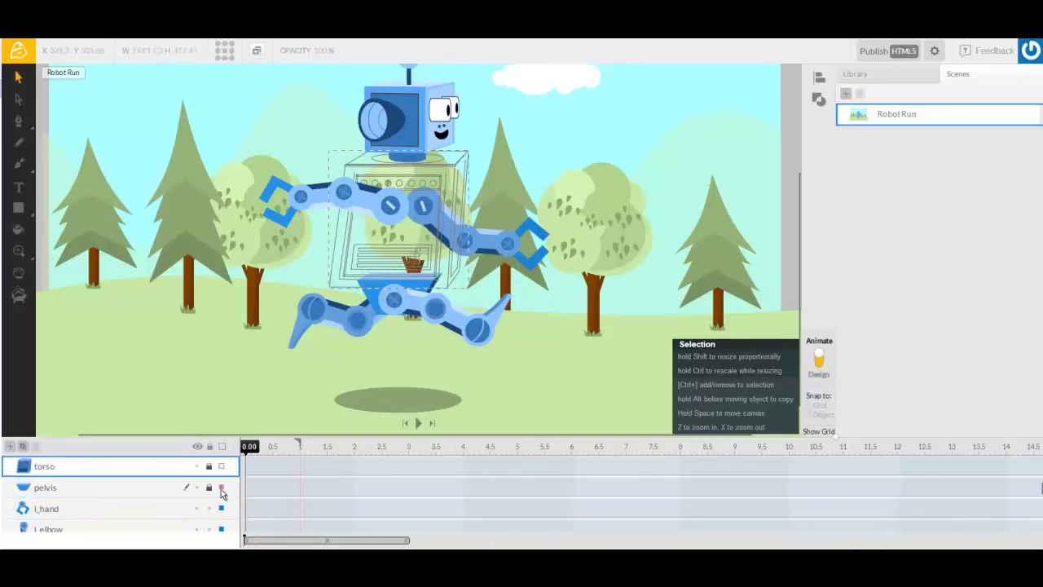
{"action": "left_click", "coordinate": [221, 486]}
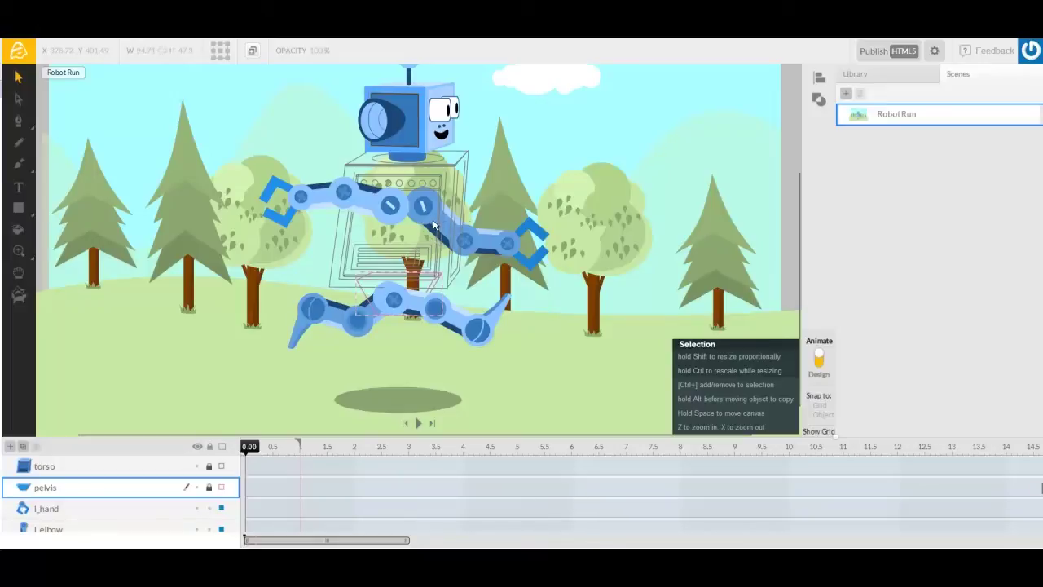
Check the shadow, ground and sky layers and their locks at the end of the layer list.
{"action": "left_click", "coordinate": [247, 349]}
{"action": "left_click", "coordinate": [166, 517]}
{"action": "scroll", "coordinate": [166, 518], "scroll_direction": "down", "scroll_amount": 5}
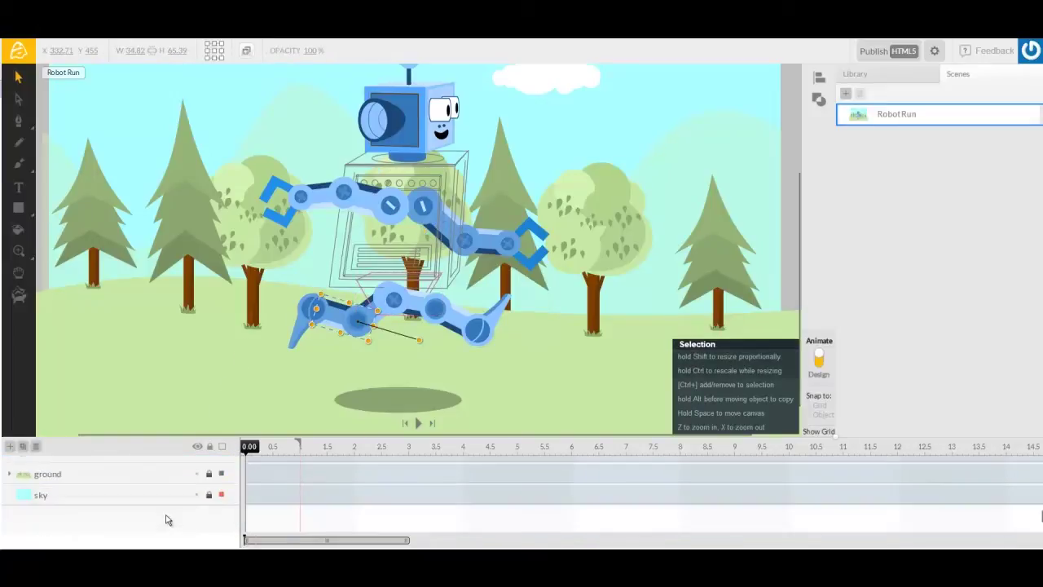
{"action": "scroll", "coordinate": [166, 513], "scroll_direction": "up", "scroll_amount": 1}
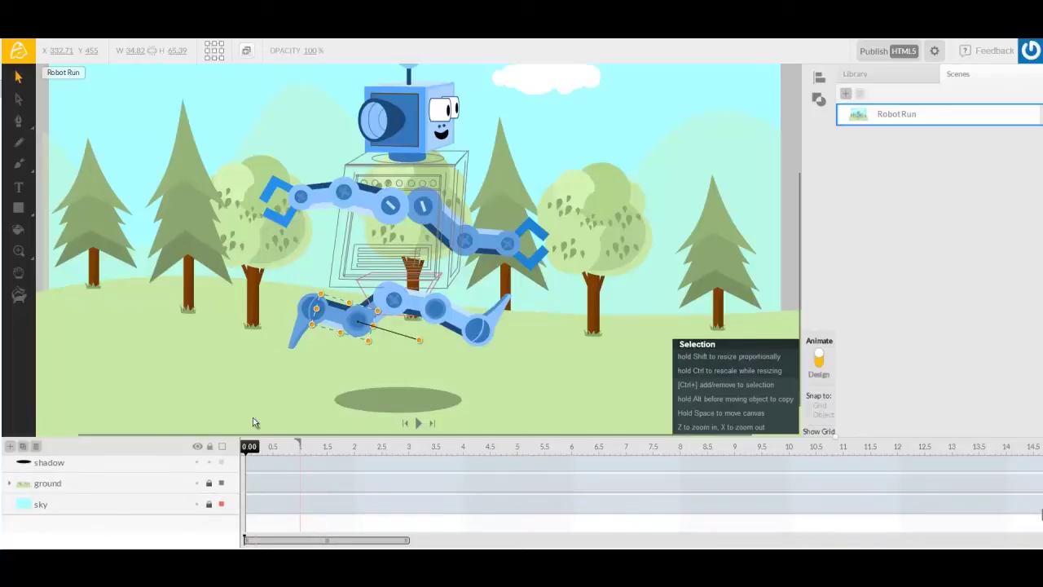
{"action": "left_click", "coordinate": [207, 368]}
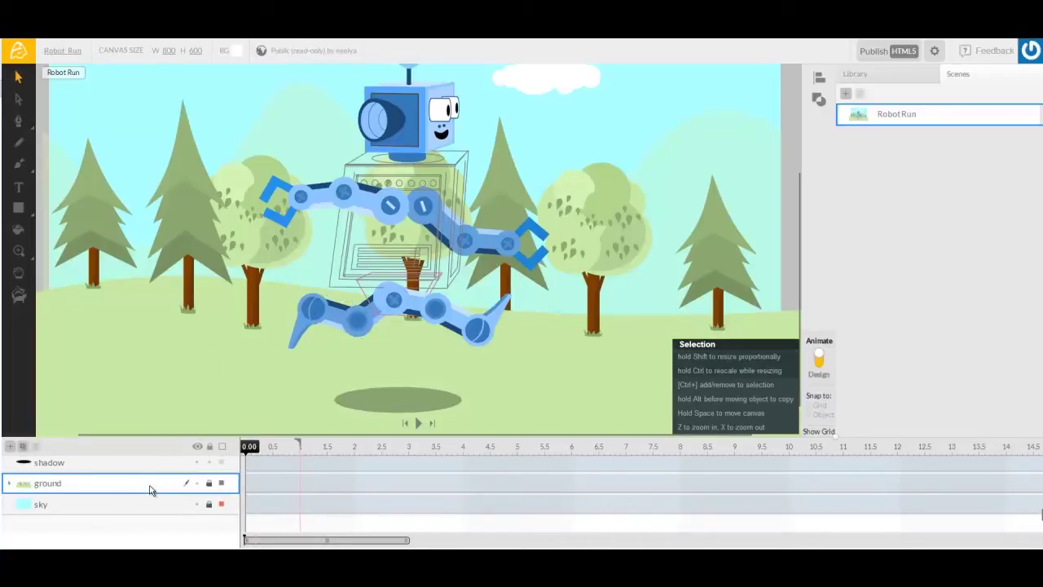
{"action": "scroll", "coordinate": [151, 489], "scroll_direction": "up", "scroll_amount": 5}
{"action": "scroll", "coordinate": [150, 490], "scroll_direction": "up", "scroll_amount": 2}
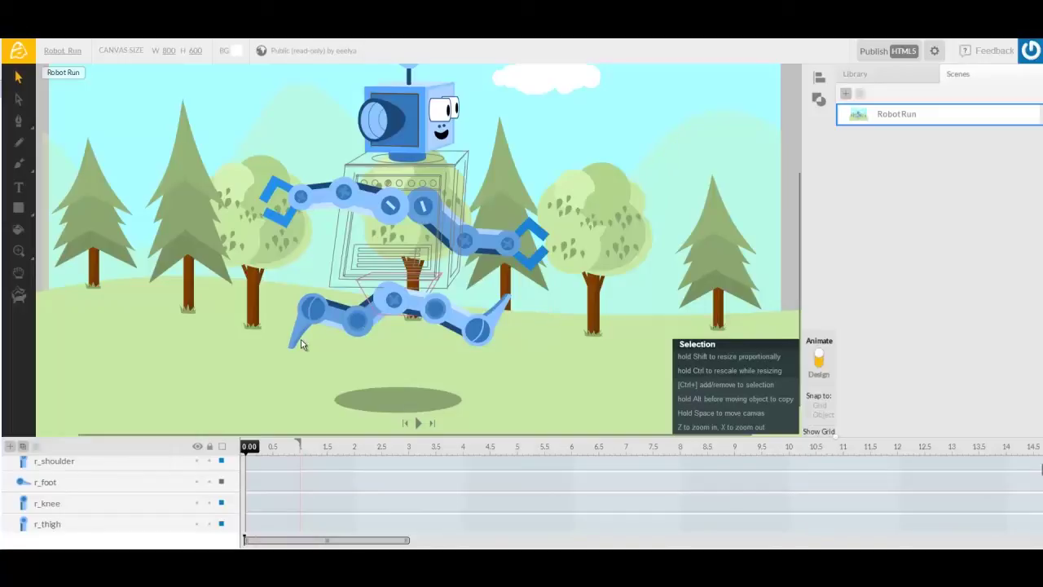
Try keyframing the right knee at 0.5 s by moving it up towards the arm, and restore its original position.
{"action": "left_click", "coordinate": [273, 449]}
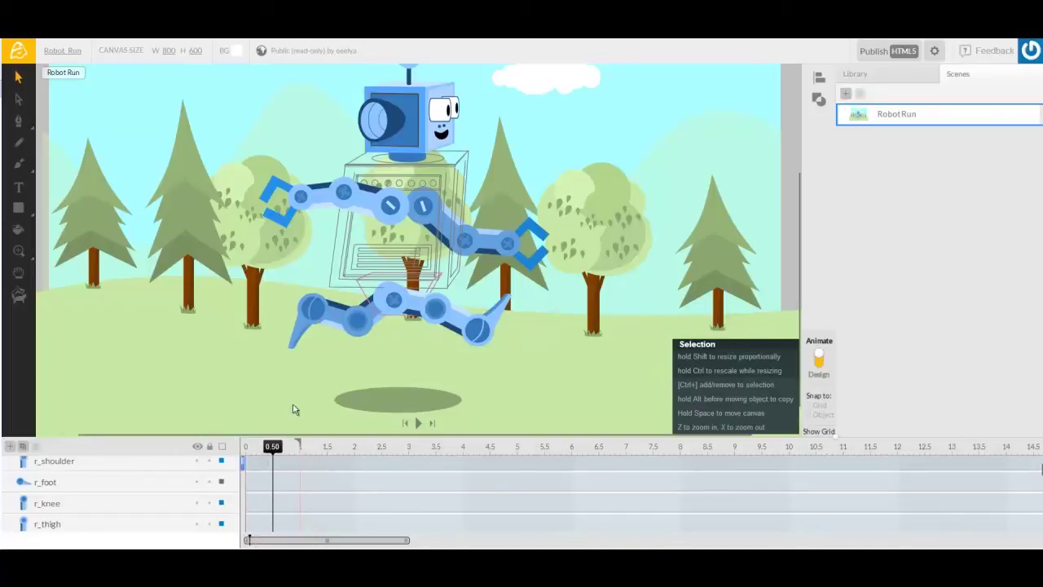
{"action": "key", "text": "a"}
{"action": "key", "text": "v"}
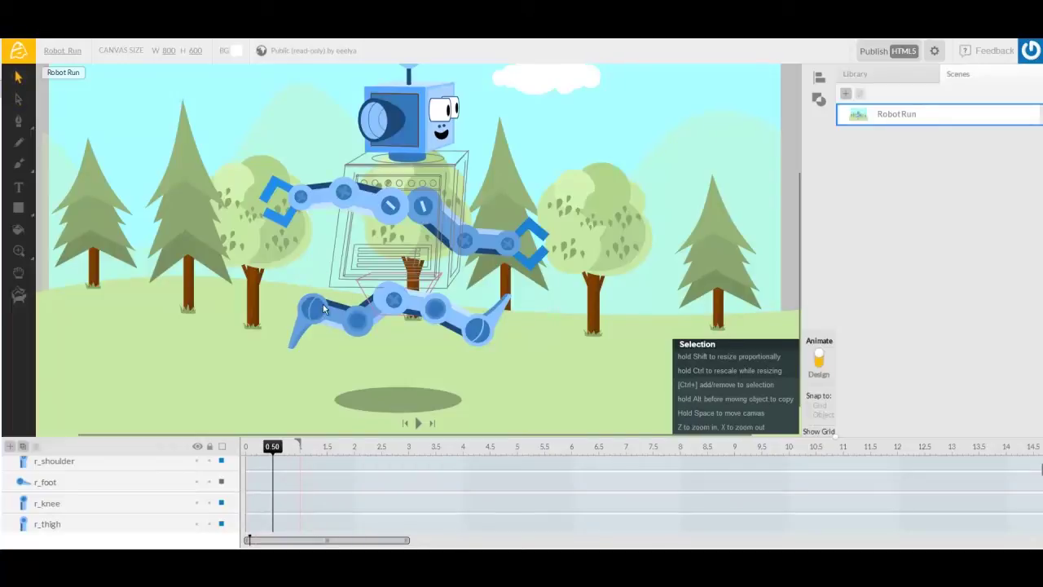
{"action": "left_click", "coordinate": [181, 500]}
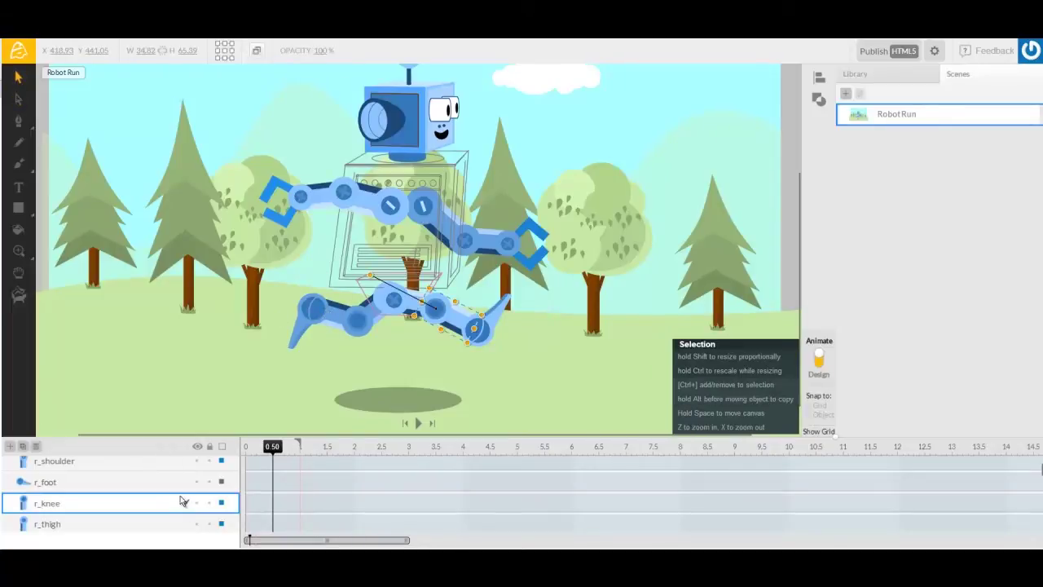
{"action": "left_click_drag", "start_coordinate": [454, 326], "coordinate": [495, 289]}
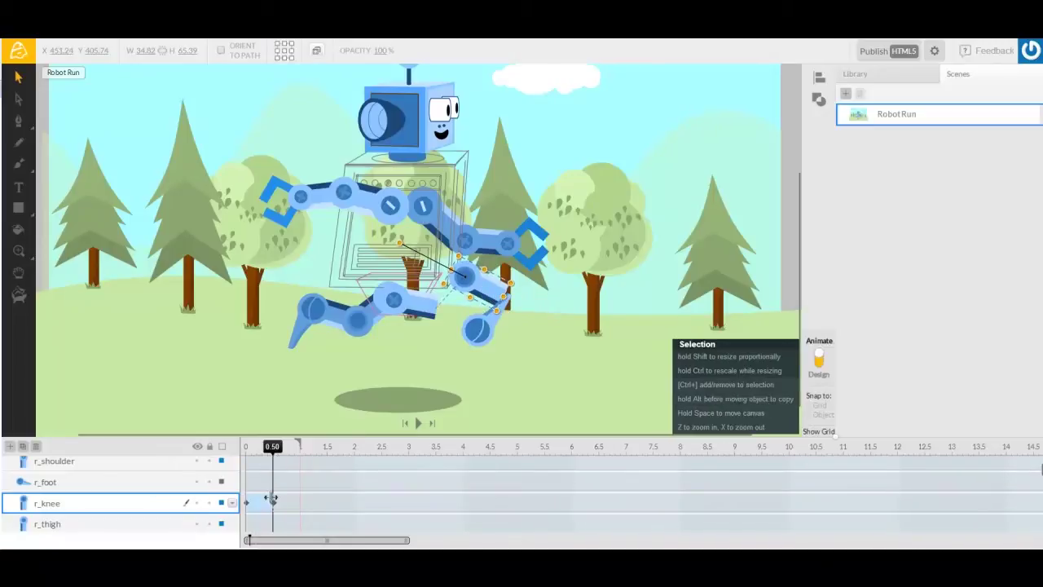
{"action": "left_click_drag", "start_coordinate": [272, 445], "coordinate": [249, 453]}
{"action": "left_click", "coordinate": [277, 479]}
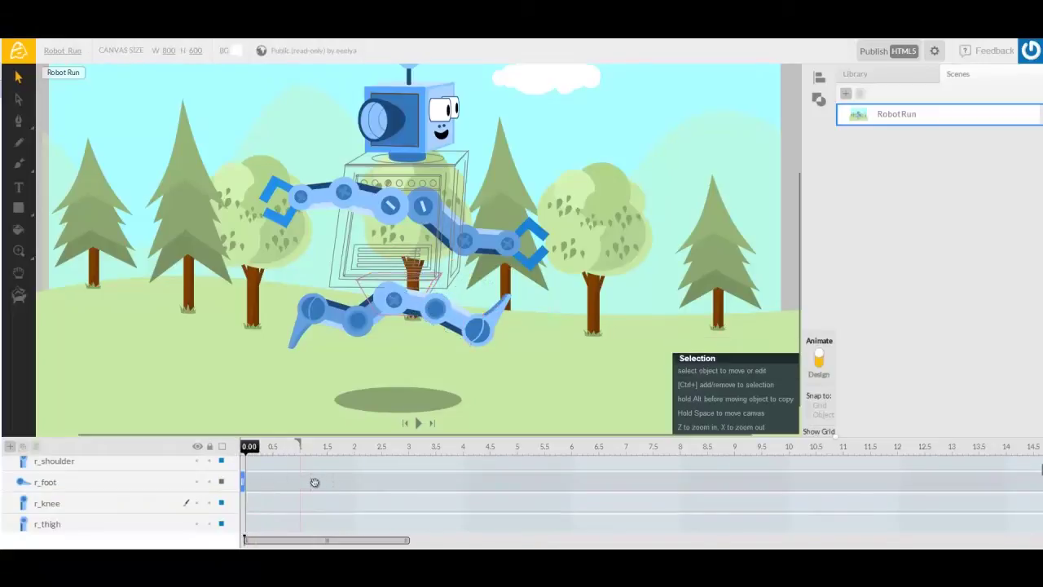
Set the locked pelvis layer to outline display again and clear the selection.
{"action": "left_click", "coordinate": [372, 296]}
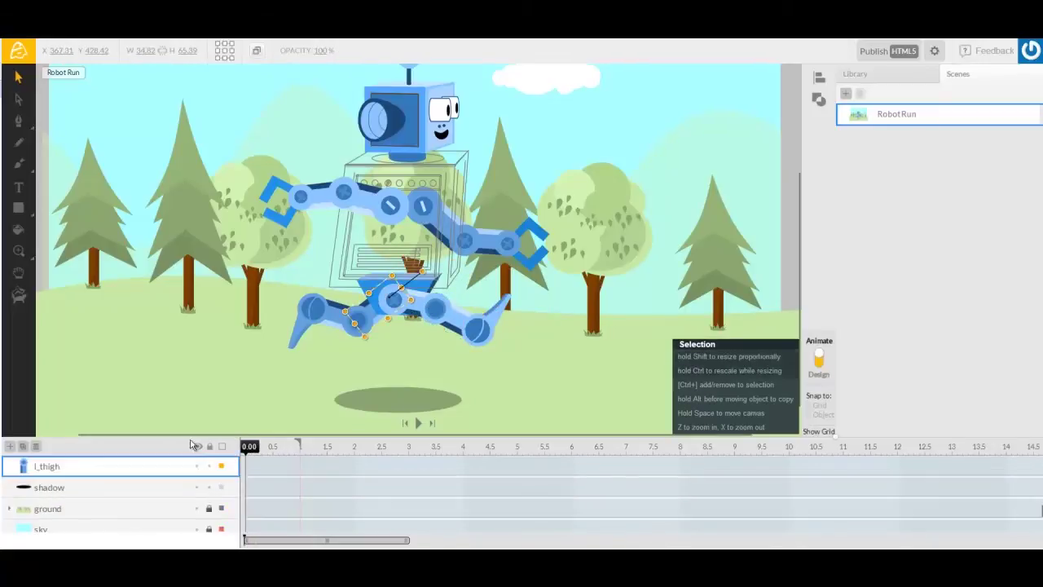
{"action": "left_click", "coordinate": [164, 487]}
{"action": "scroll", "coordinate": [163, 487], "scroll_direction": "up", "scroll_amount": 4}
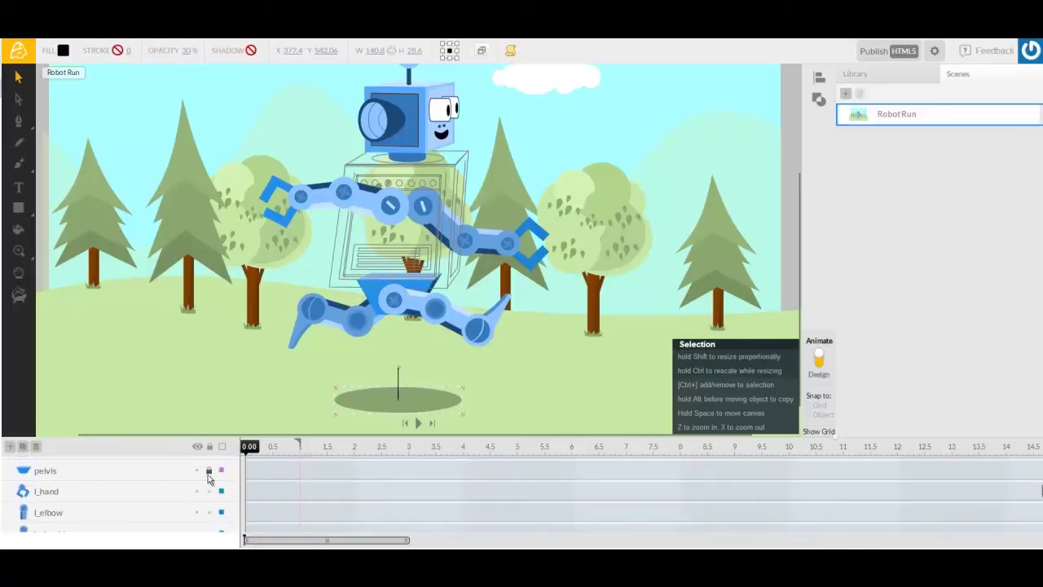
{"action": "left_click", "coordinate": [219, 472]}
{"action": "left_click", "coordinate": [256, 391]}
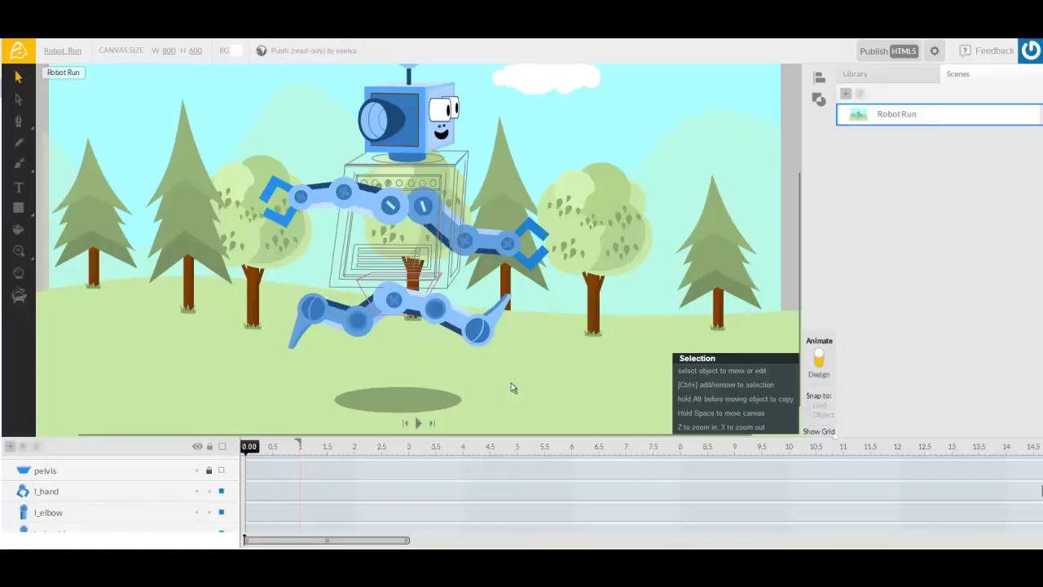
At 0.5 s, rotate the right shoulder so the upper arm swings forward in front of the torso.
{"action": "left_click", "coordinate": [274, 449]}
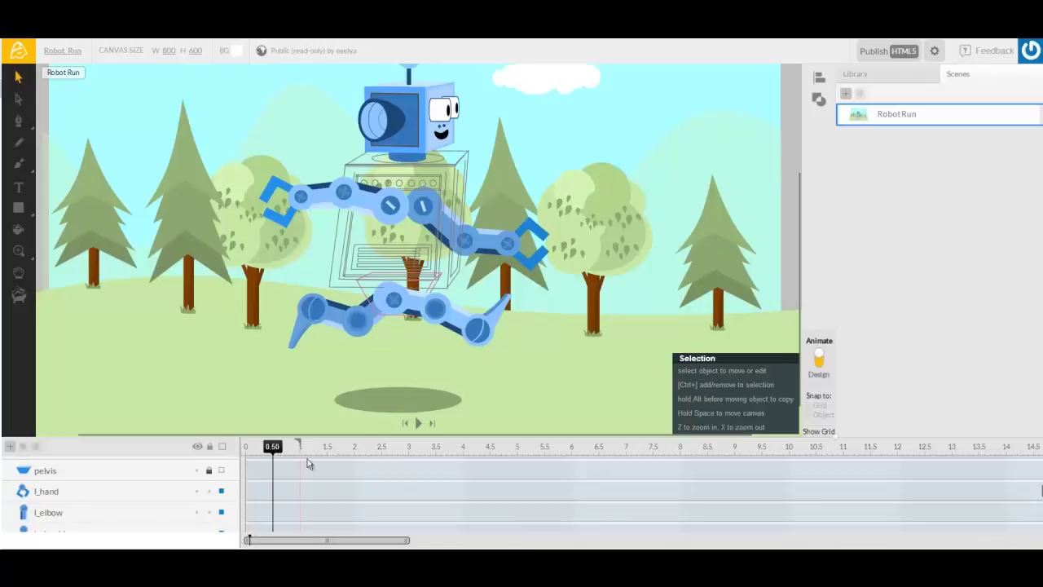
{"action": "left_click", "coordinate": [366, 202]}
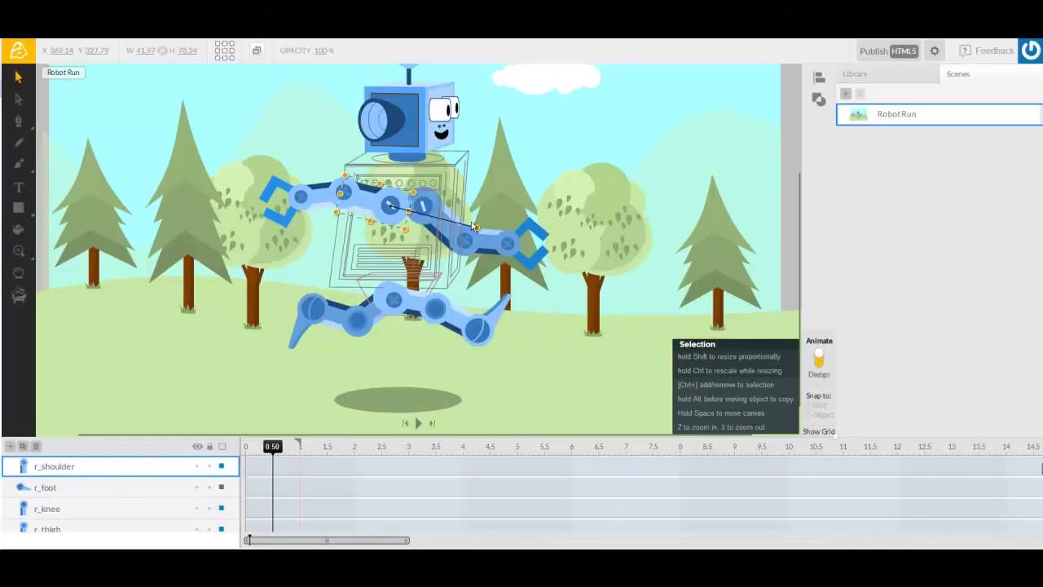
{"action": "left_click_drag", "start_coordinate": [282, 168], "coordinate": [352, 206]}
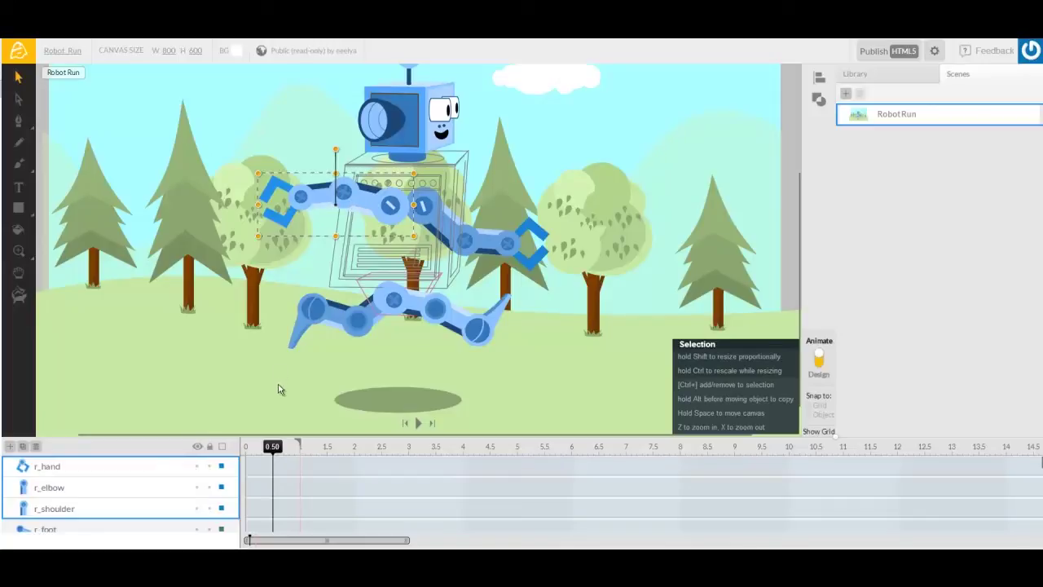
{"action": "left_click", "coordinate": [267, 257]}
{"action": "left_click", "coordinate": [386, 206]}
{"action": "left_click_drag", "start_coordinate": [441, 216], "coordinate": [356, 189]}
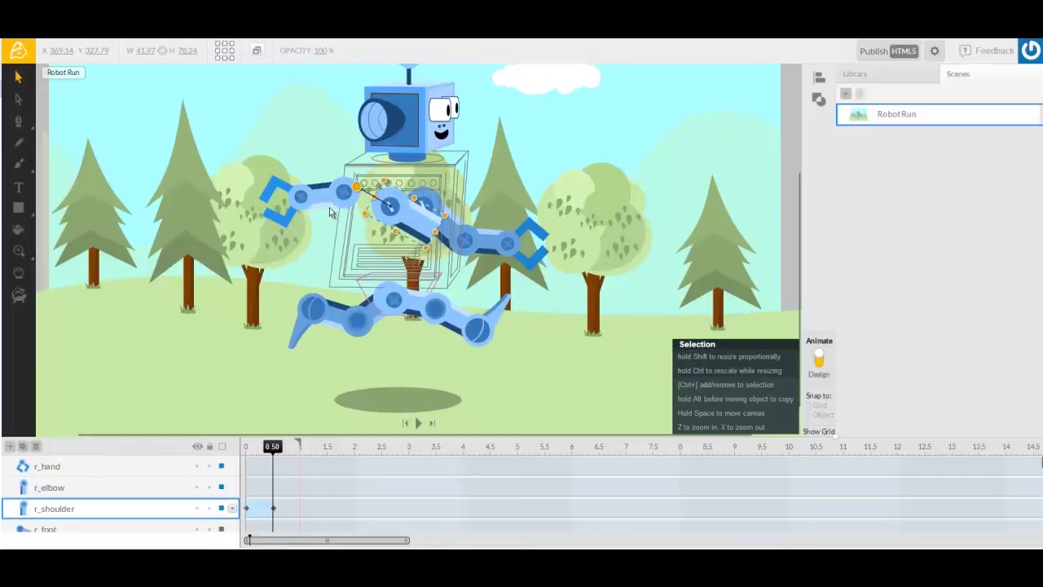
Rotate the right elbow forward and place it and the right hand at the end of the swung arm at 0.5 s.
{"action": "left_click", "coordinate": [330, 202]}
{"action": "left_click_drag", "start_coordinate": [391, 188], "coordinate": [289, 161]}
{"action": "left_click_drag", "start_coordinate": [356, 210], "coordinate": [235, 159]}
{"action": "left_click", "coordinate": [298, 204]}
{"action": "left_click_drag", "start_coordinate": [300, 202], "coordinate": [497, 254]}
Swing the left shoulder backward at 0.5 s, and rotate and reattach the left elbow to the upper arm.
{"action": "left_click", "coordinate": [424, 210]}
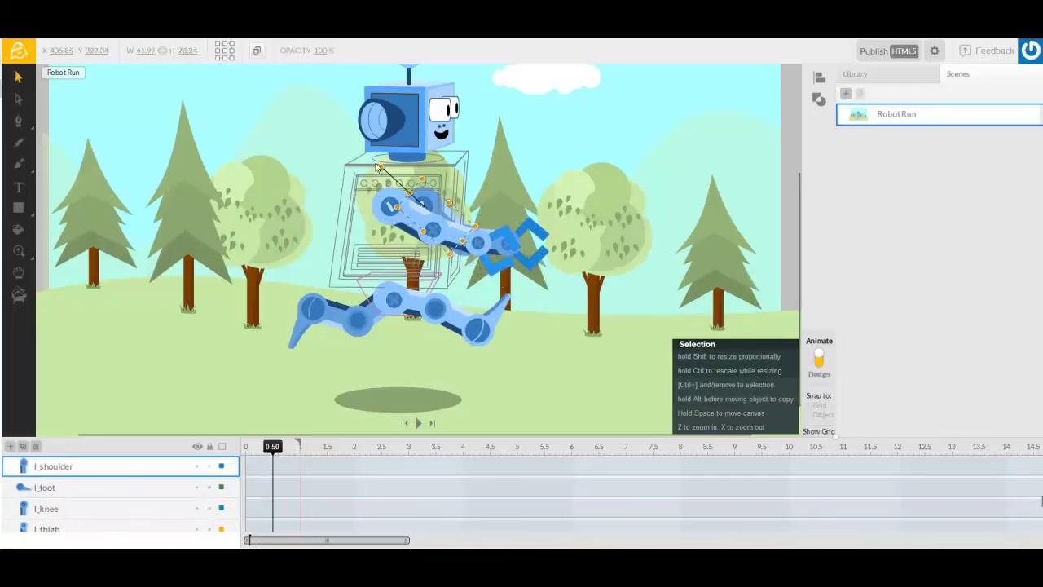
{"action": "left_click_drag", "start_coordinate": [380, 168], "coordinate": [509, 169]}
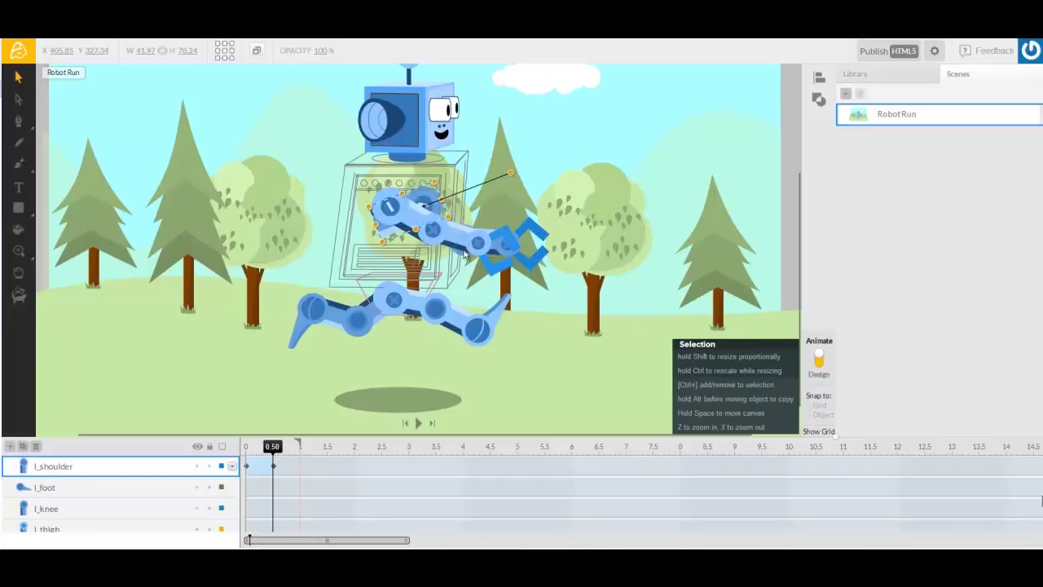
{"action": "left_click", "coordinate": [412, 237]}
{"action": "left_click_drag", "start_coordinate": [408, 236], "coordinate": [534, 213]}
{"action": "left_click_drag", "start_coordinate": [440, 263], "coordinate": [320, 240]}
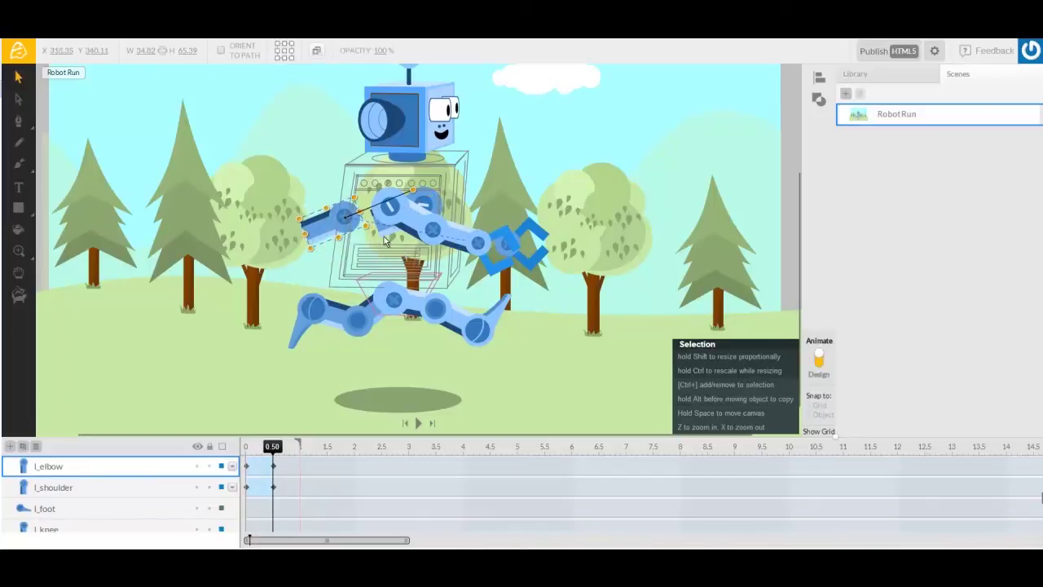
{"action": "left_click", "coordinate": [388, 234]}
{"action": "left_click_drag", "start_coordinate": [506, 171], "coordinate": [515, 216]}
{"action": "left_click_drag", "start_coordinate": [351, 222], "coordinate": [374, 205]}
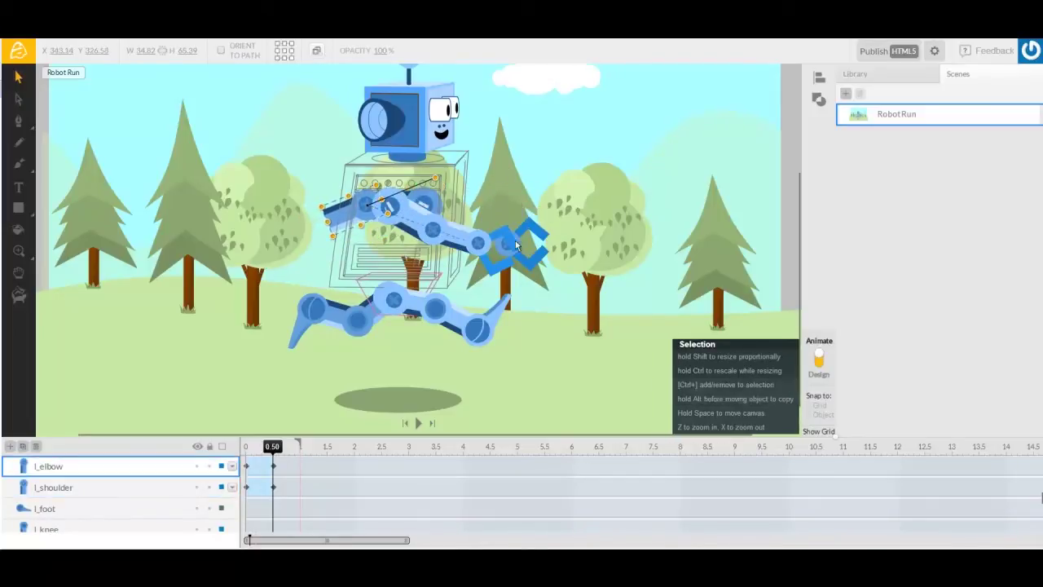
Turn the left hand backward and attach it to the end of the left forearm at 0.5 s.
{"action": "left_click", "coordinate": [526, 236]}
{"action": "left_click_drag", "start_coordinate": [460, 236], "coordinate": [326, 256]}
{"action": "left_click_drag", "start_coordinate": [343, 216], "coordinate": [370, 225]}
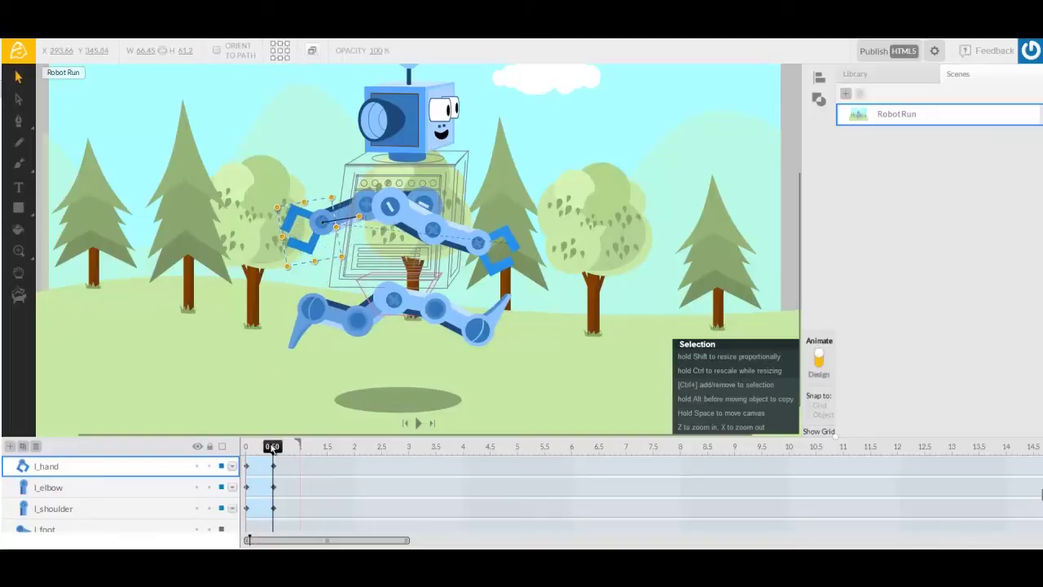
{"action": "mouse_move", "coordinate": [273, 450]}
{"action": "left_mouse_down"}
{"action": "mouse_move", "coordinate": [243, 453]}
{"action": "mouse_move", "coordinate": [274, 453]}
{"action": "left_mouse_up"}
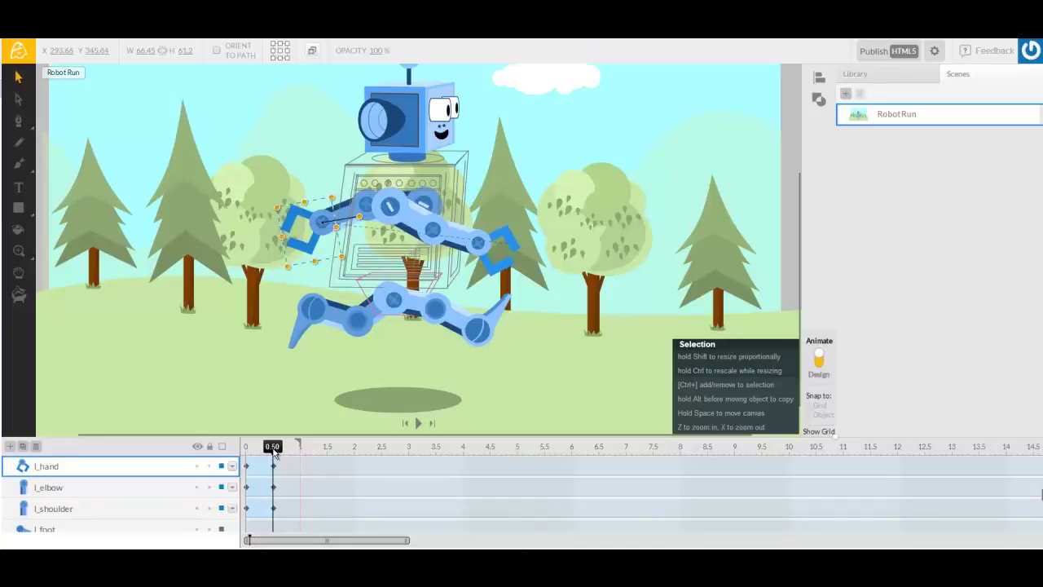
{"action": "left_click_drag", "start_coordinate": [275, 454], "coordinate": [274, 476]}
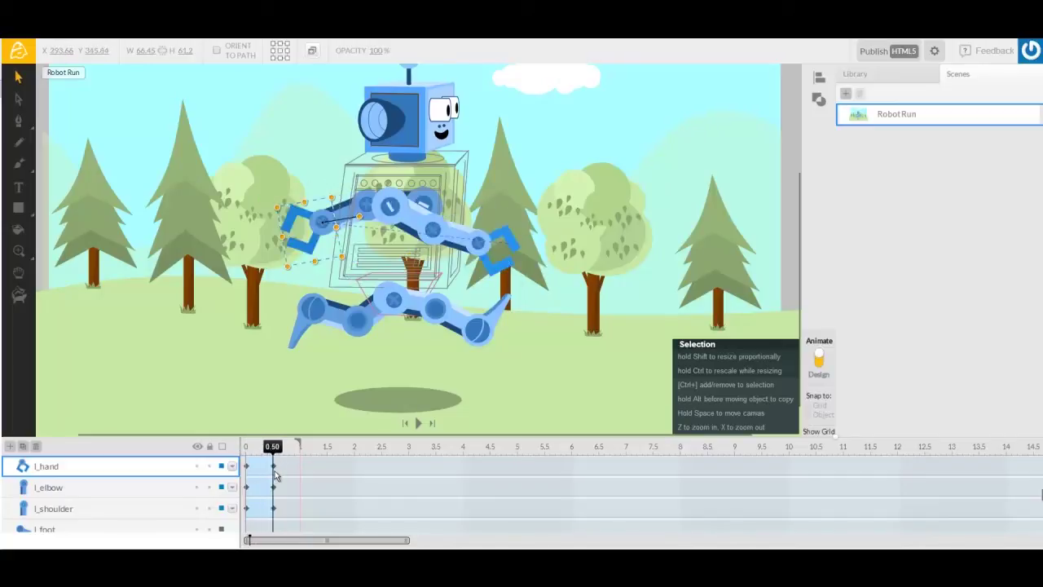
Rotate the left thigh forward about the hip at 0.5 s.
{"action": "left_click", "coordinate": [394, 300]}
{"action": "left_click", "coordinate": [373, 319]}
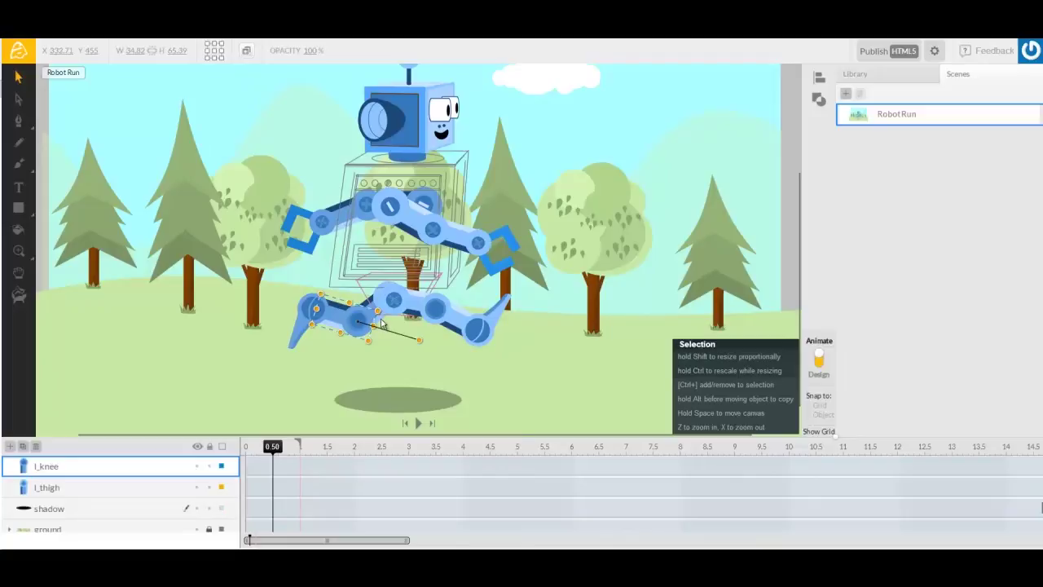
{"action": "left_click", "coordinate": [412, 304]}
{"action": "left_click_drag", "start_coordinate": [423, 273], "coordinate": [347, 290]}
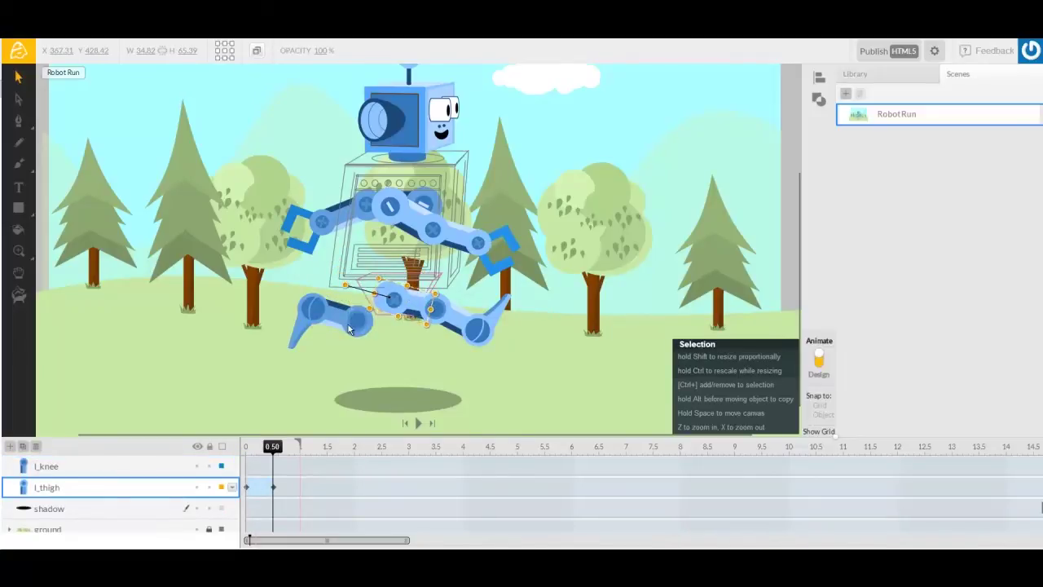
Rotate the left knee forward and join it to the thigh, and place the left foot at the end of the leg at 0.5 s.
{"action": "left_click", "coordinate": [358, 326]}
{"action": "left_click_drag", "start_coordinate": [418, 342], "coordinate": [339, 306]}
{"action": "left_click_drag", "start_coordinate": [378, 345], "coordinate": [458, 336]}
{"action": "left_click_drag", "start_coordinate": [417, 305], "coordinate": [420, 308]}
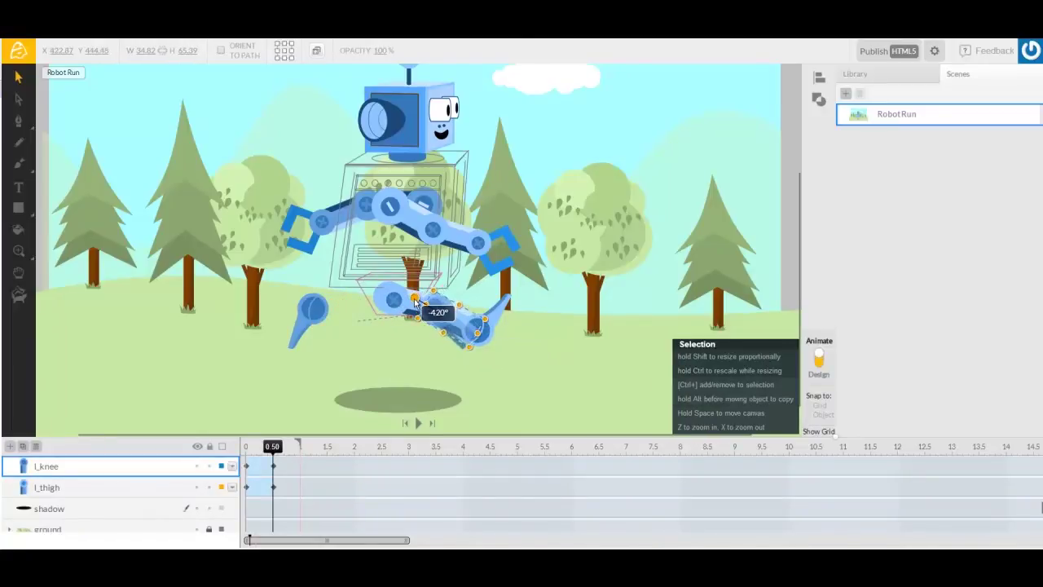
{"action": "left_click", "coordinate": [334, 310]}
{"action": "left_click_drag", "start_coordinate": [343, 323], "coordinate": [487, 348]}
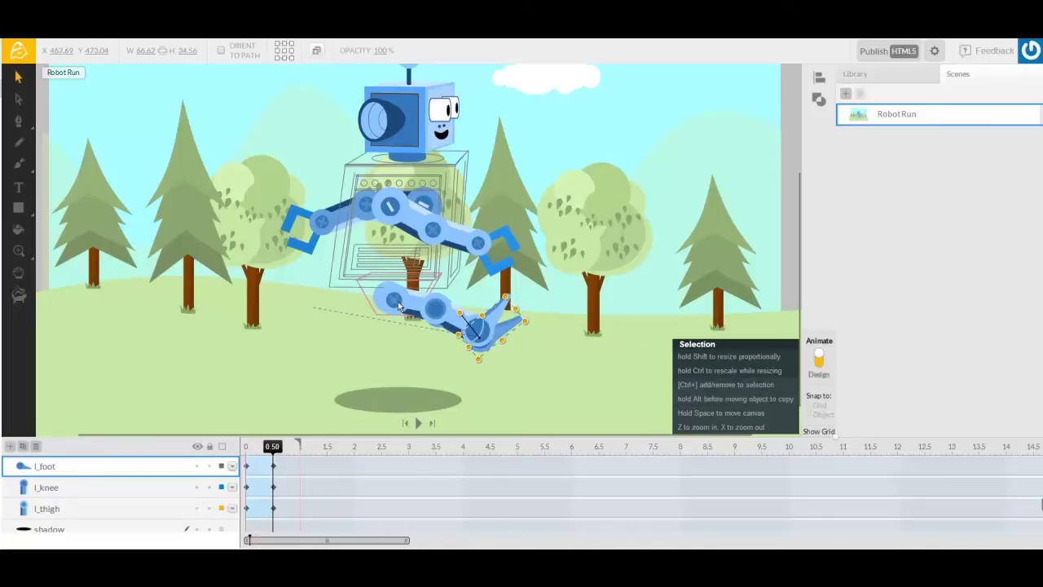
Rotate the right thigh and knee backward at 0.5 s and attach the knee to the end of the thigh.
{"action": "left_click", "coordinate": [390, 308]}
{"action": "left_click_drag", "start_coordinate": [318, 289], "coordinate": [487, 269]}
{"action": "left_click", "coordinate": [444, 318]}
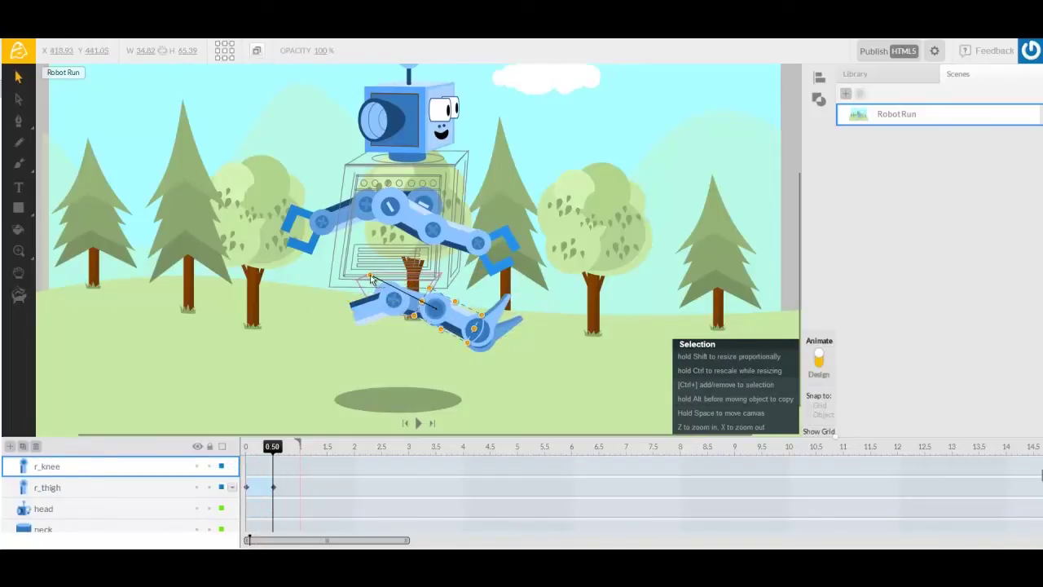
{"action": "left_click_drag", "start_coordinate": [376, 284], "coordinate": [512, 297]}
{"action": "left_click_drag", "start_coordinate": [419, 319], "coordinate": [332, 326]}
Rotate the right foot downward and attach it to the end of the rear leg at 0.5 s.
{"action": "left_click", "coordinate": [479, 328]}
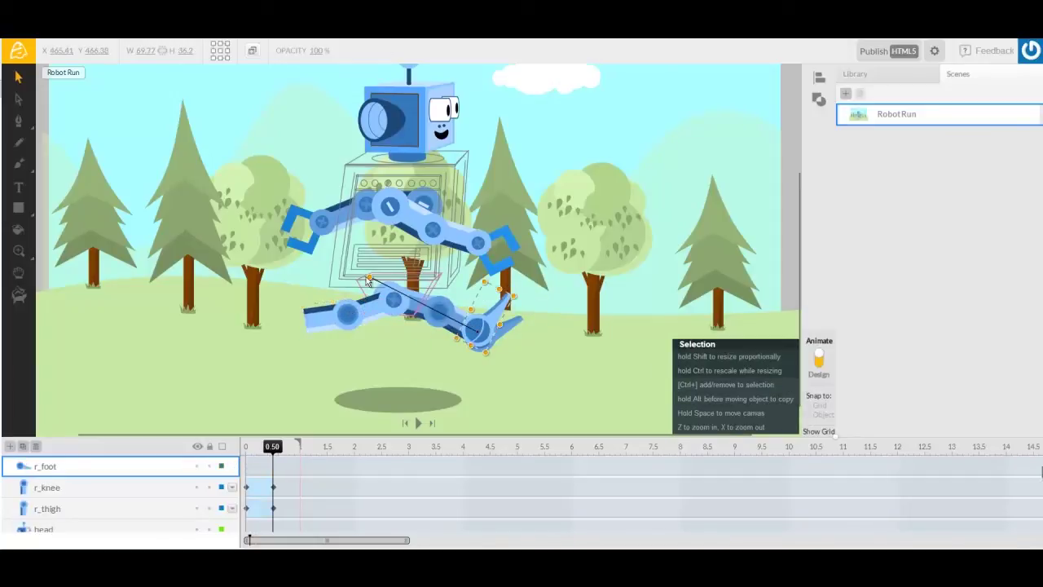
{"action": "left_click_drag", "start_coordinate": [369, 281], "coordinate": [524, 311]}
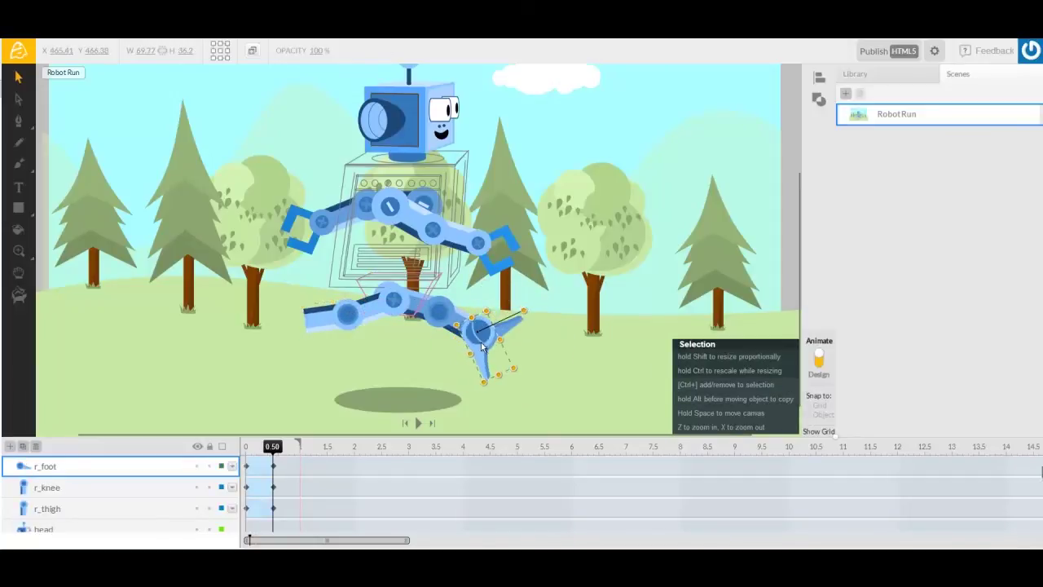
{"action": "left_click_drag", "start_coordinate": [480, 347], "coordinate": [300, 336]}
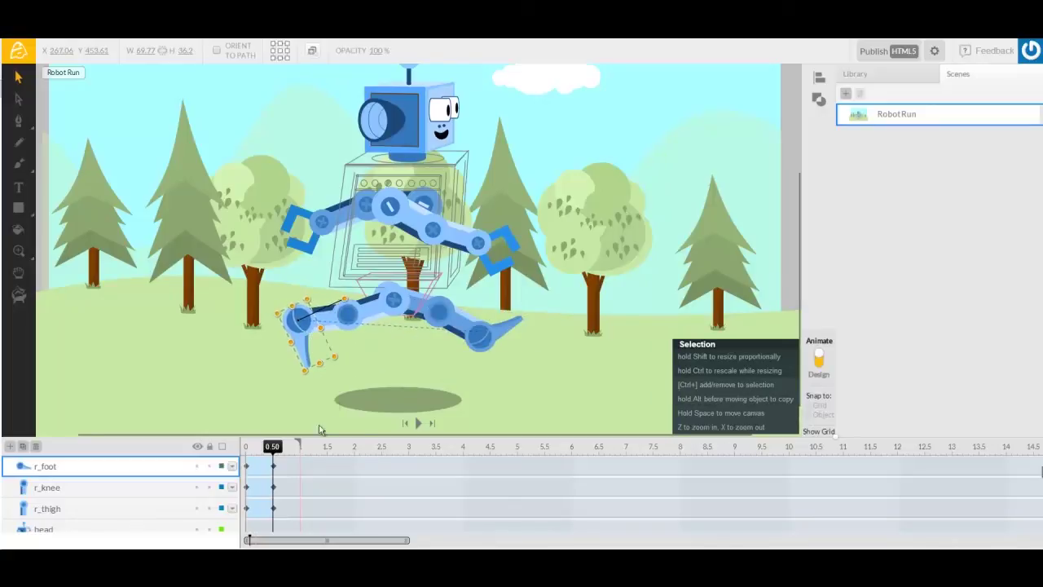
Compare the robot's starting pose at 0 s with the opposite pose at 0.5 s.
{"action": "left_click_drag", "start_coordinate": [277, 449], "coordinate": [247, 461]}
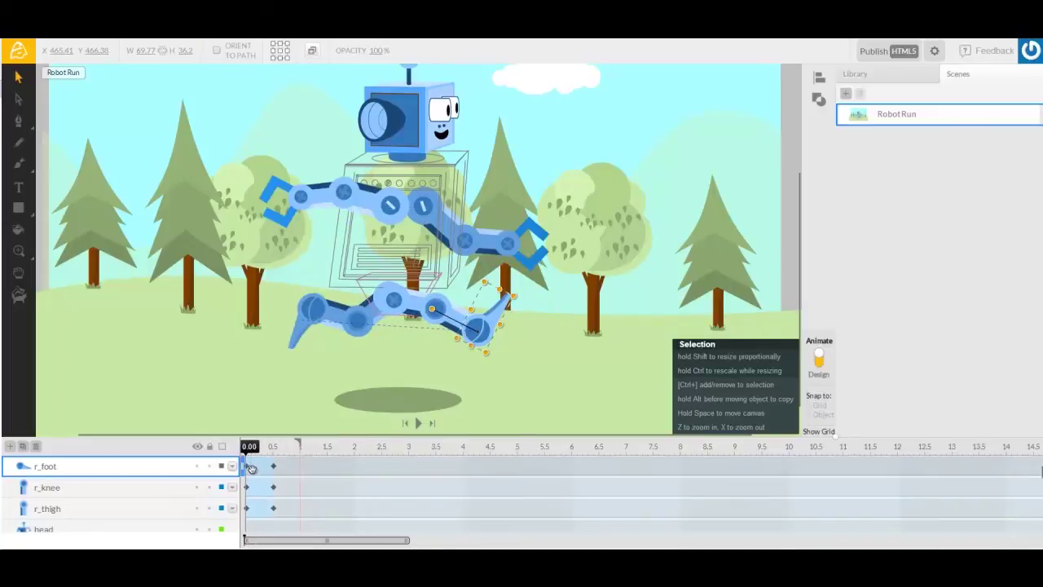
{"action": "mouse_move", "coordinate": [248, 458]}
{"action": "left_mouse_down"}
{"action": "mouse_move", "coordinate": [303, 454]}
{"action": "mouse_move", "coordinate": [248, 454]}
{"action": "left_mouse_up"}
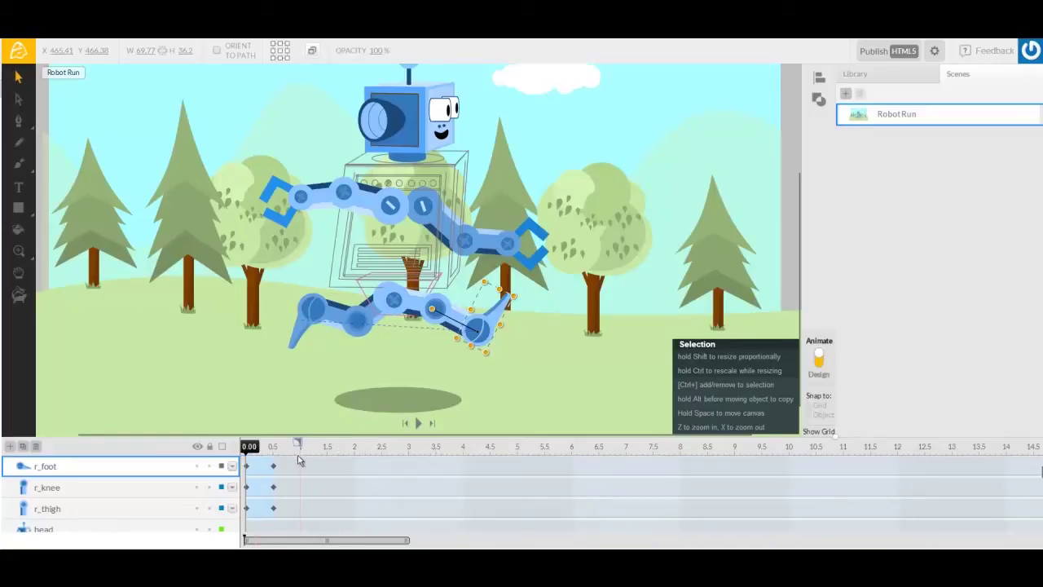
{"action": "left_click", "coordinate": [273, 447]}
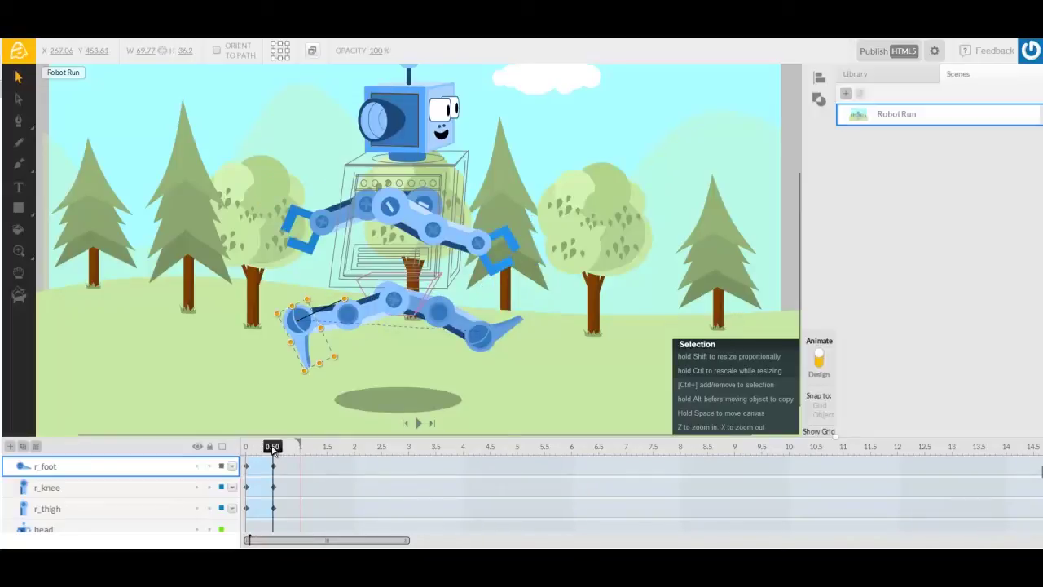
At 1 s, rotate the right shoulder and elbow backward and attach the elbow to the upper arm.
{"action": "left_click", "coordinate": [300, 448]}
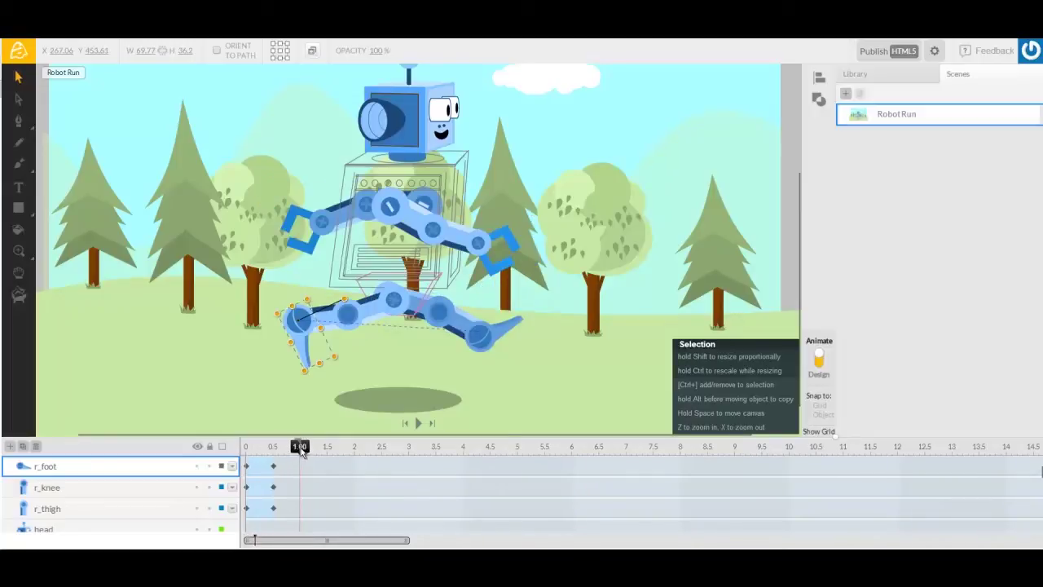
{"action": "left_click", "coordinate": [403, 222]}
{"action": "left_click_drag", "start_coordinate": [354, 185], "coordinate": [489, 189]}
{"action": "left_click", "coordinate": [426, 225]}
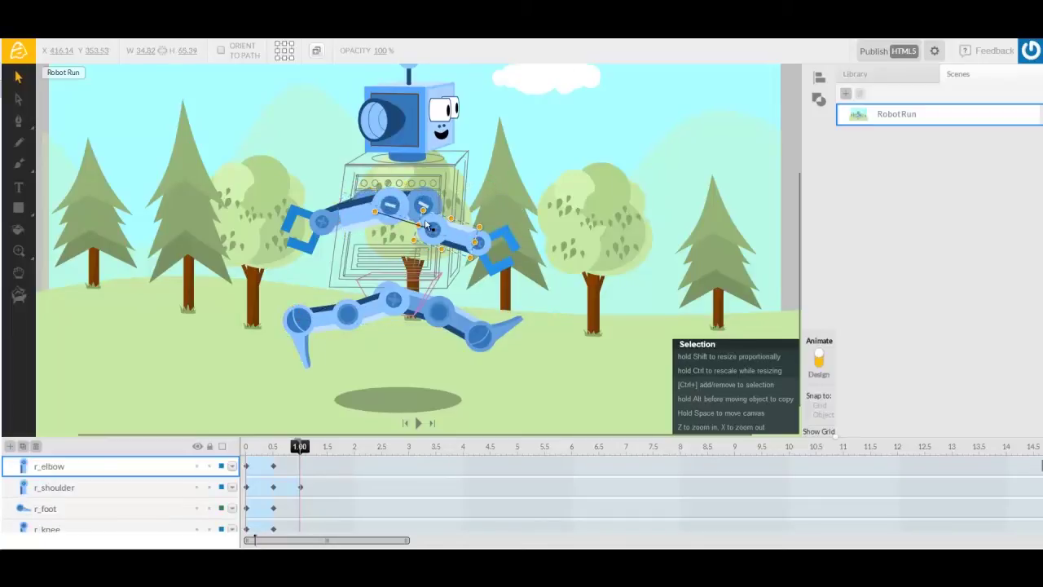
{"action": "left_click_drag", "start_coordinate": [377, 213], "coordinate": [493, 193]}
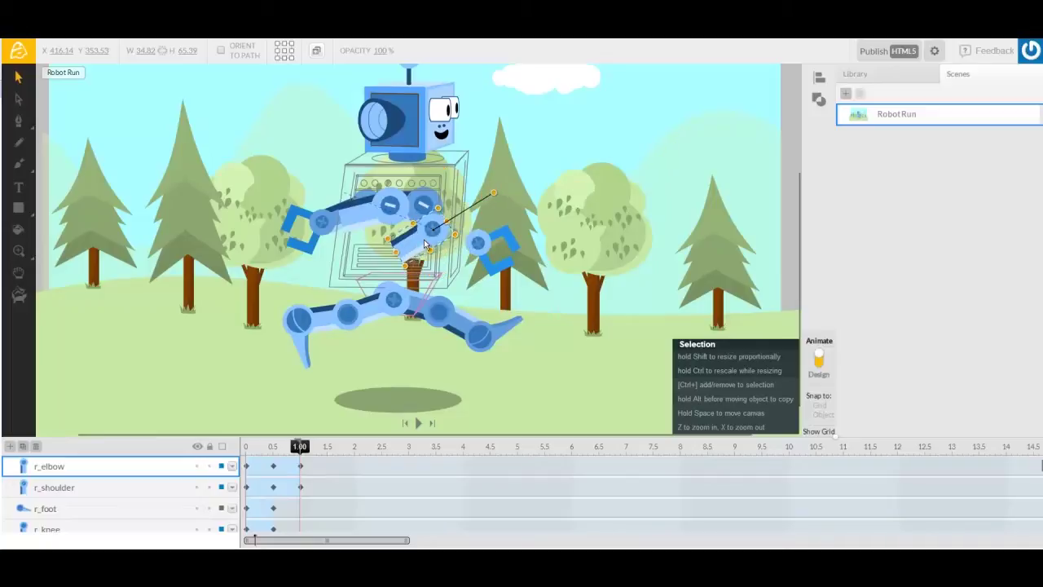
{"action": "left_click_drag", "start_coordinate": [424, 243], "coordinate": [345, 245]}
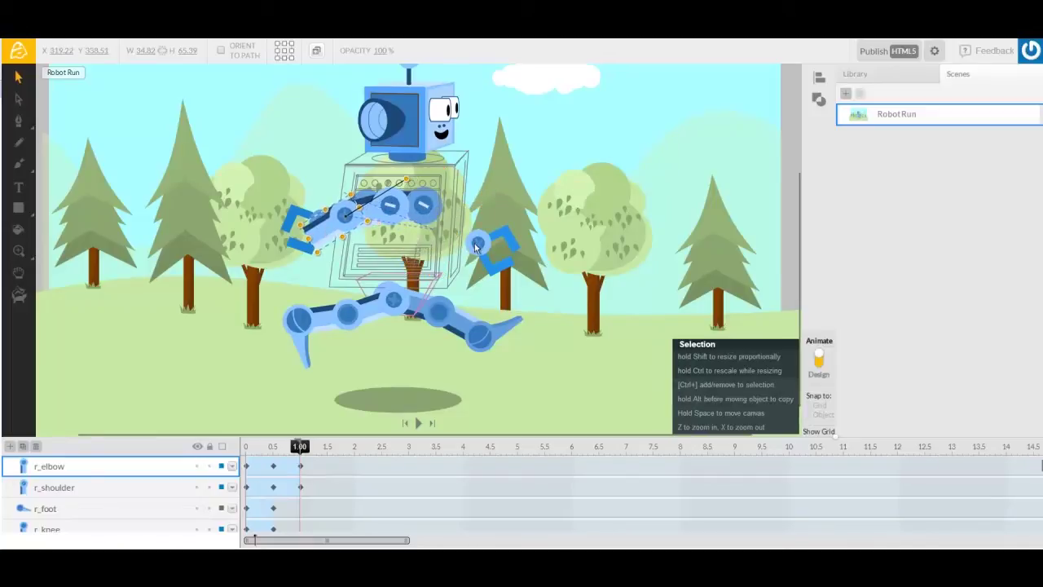
Turn the right hand backward and attach it to the end of the right forearm at 1 s.
{"action": "left_click", "coordinate": [476, 246]}
{"action": "left_click_drag", "start_coordinate": [417, 208], "coordinate": [552, 203]}
{"action": "left_click_drag", "start_coordinate": [393, 249], "coordinate": [297, 253]}
Swing the left shoulder forward at 1 s, and rotate and attach the left elbow to the upper arm.
{"action": "left_click", "coordinate": [416, 215]}
{"action": "left_click_drag", "start_coordinate": [515, 206], "coordinate": [366, 192]}
{"action": "left_click", "coordinate": [366, 194]}
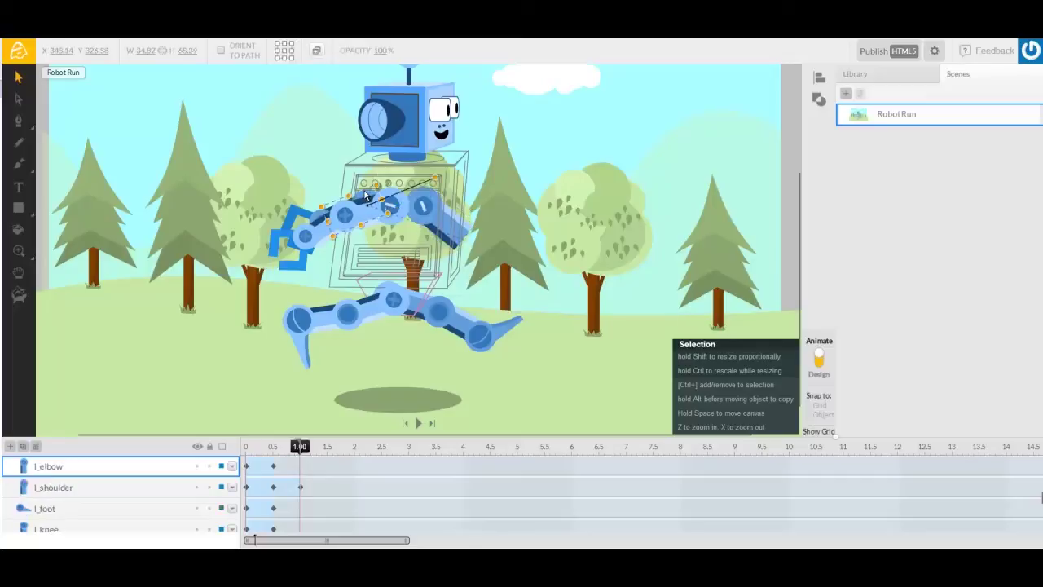
{"action": "left_click_drag", "start_coordinate": [436, 180], "coordinate": [493, 273]}
{"action": "left_click_drag", "start_coordinate": [401, 193], "coordinate": [405, 238]}
Turn the left hand forward, attach it to the left forearm and fine-tune its angle at 1 s.
{"action": "left_click", "coordinate": [295, 210]}
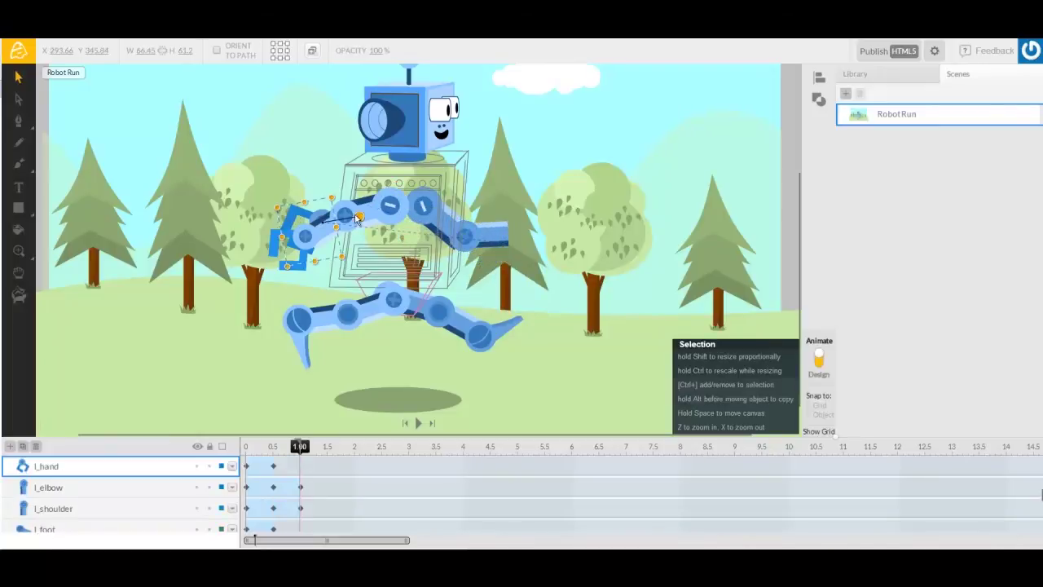
{"action": "left_click_drag", "start_coordinate": [325, 181], "coordinate": [253, 188]}
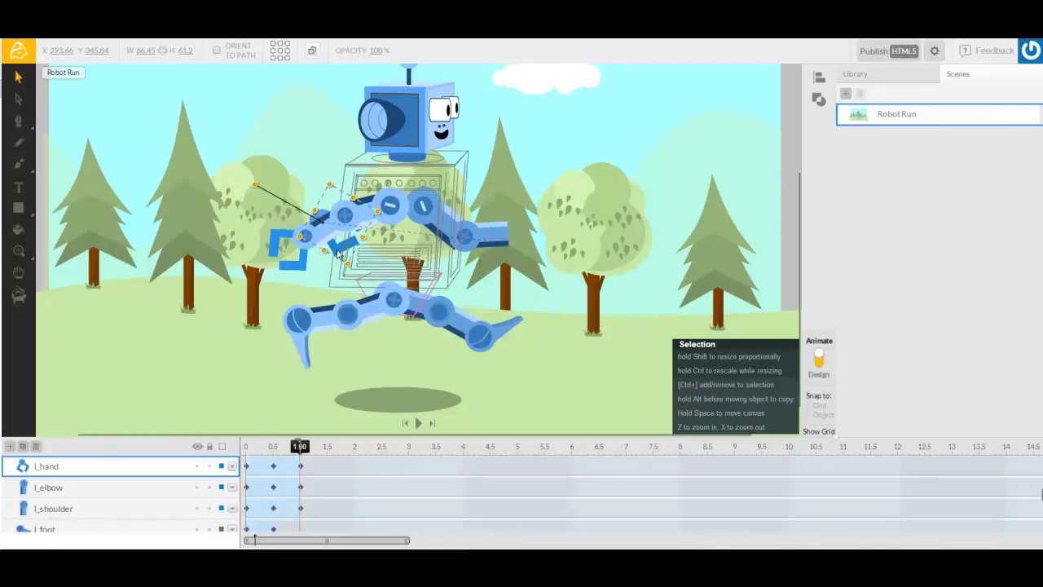
{"action": "left_click_drag", "start_coordinate": [340, 255], "coordinate": [519, 261]}
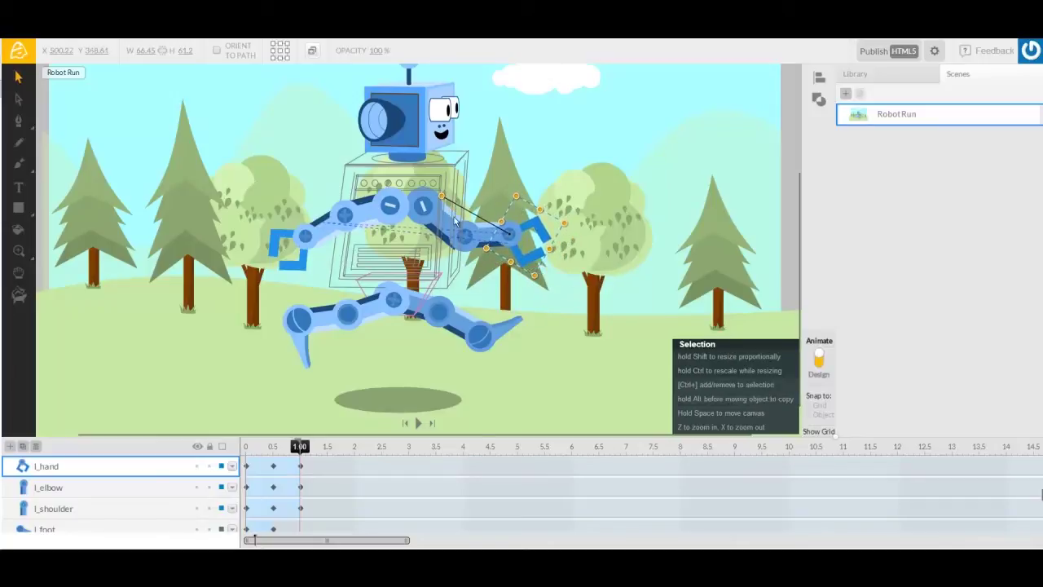
{"action": "left_click_drag", "start_coordinate": [440, 196], "coordinate": [448, 234]}
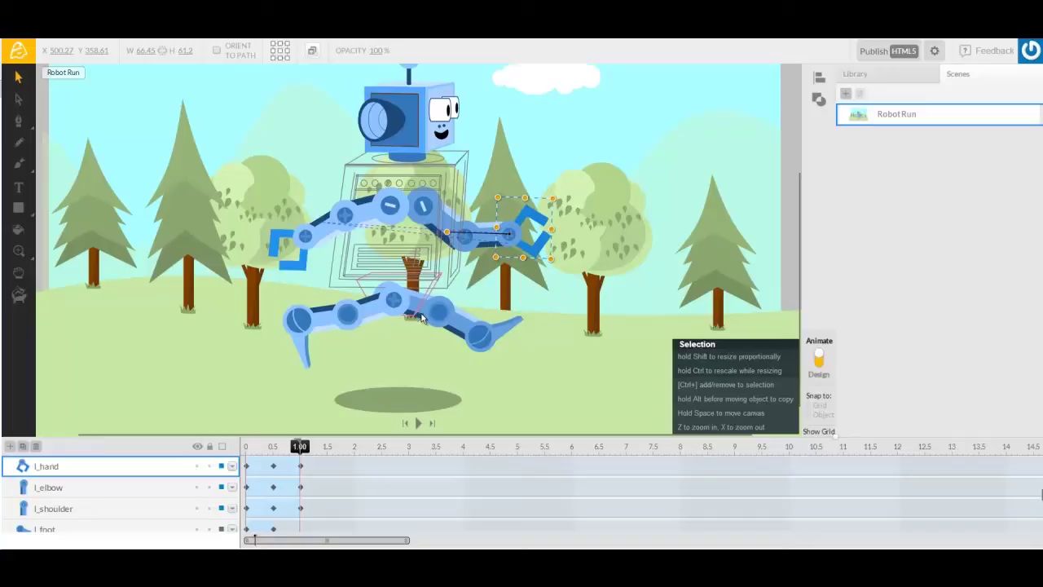
Rotate the left thigh and knee backward at 1 s and attach the knee to the end of the thigh.
{"action": "left_click", "coordinate": [421, 318]}
{"action": "left_click", "coordinate": [413, 312]}
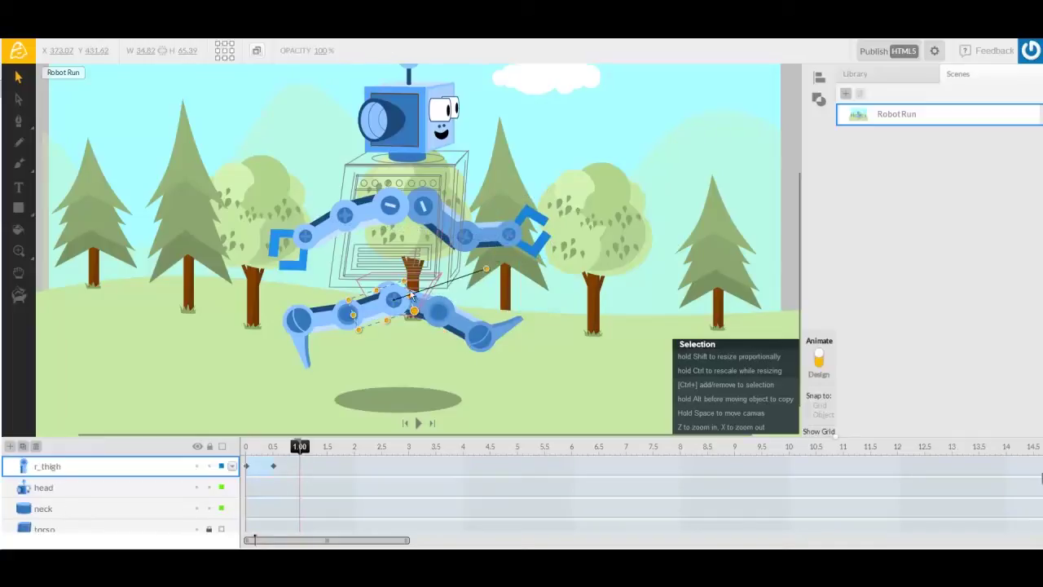
{"action": "left_click", "coordinate": [416, 298]}
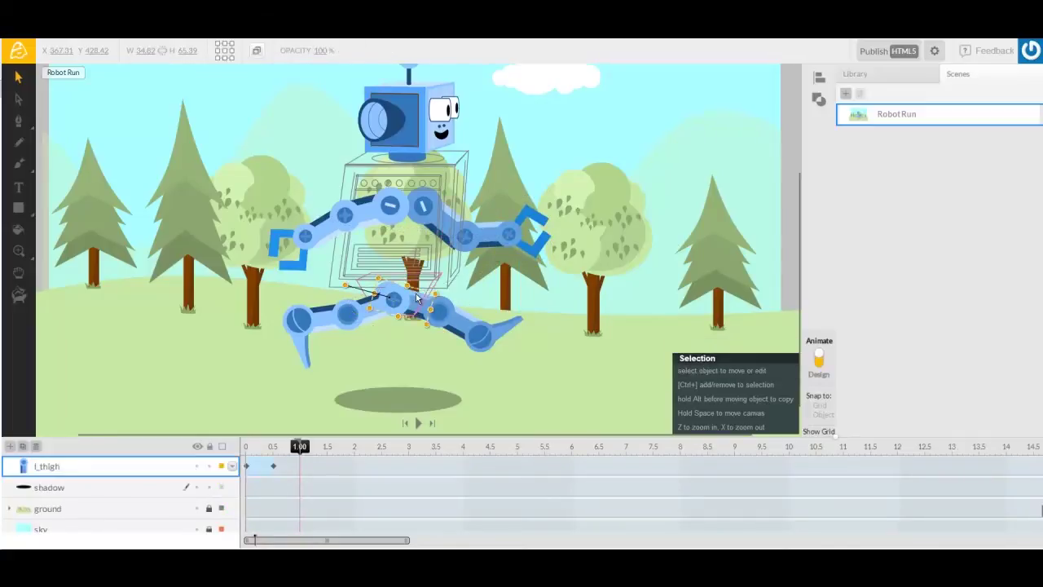
{"action": "left_click_drag", "start_coordinate": [357, 287], "coordinate": [465, 266]}
{"action": "left_click", "coordinate": [432, 308]}
{"action": "left_click_drag", "start_coordinate": [422, 303], "coordinate": [536, 314]}
{"action": "left_click_drag", "start_coordinate": [363, 323], "coordinate": [348, 329]}
Rotate the left foot downward and attach it to the end of the rear leg at 1 s.
{"action": "left_click", "coordinate": [487, 349]}
{"action": "left_click_drag", "start_coordinate": [458, 313], "coordinate": [579, 344]}
{"action": "left_click_drag", "start_coordinate": [481, 341], "coordinate": [305, 327]}
Swing the right thigh and knee forward at 1 s and attach the right foot to the end of the leg.
{"action": "left_click", "coordinate": [398, 304]}
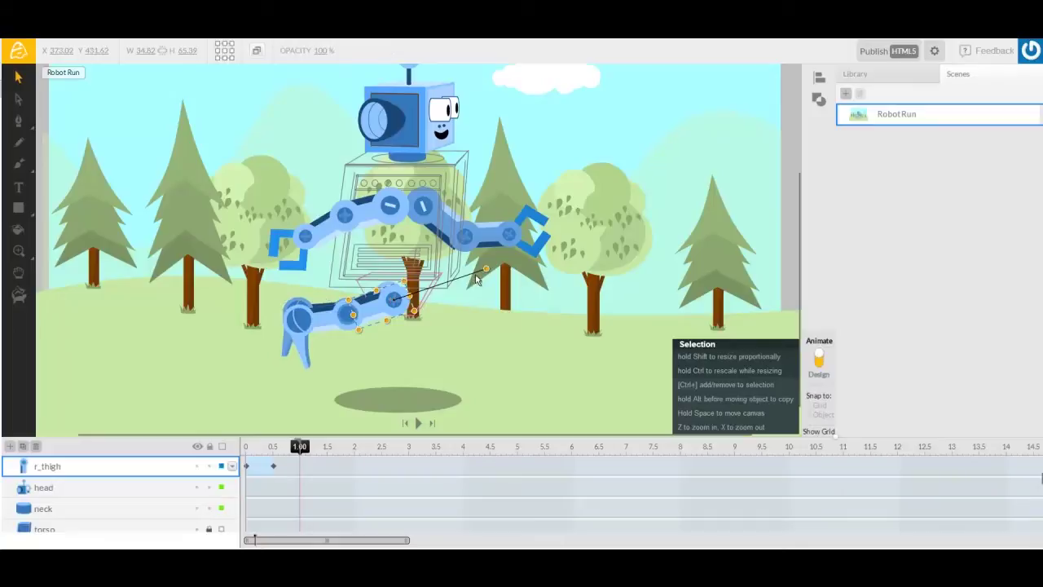
{"action": "left_click_drag", "start_coordinate": [489, 281], "coordinate": [320, 321]}
{"action": "left_click", "coordinate": [320, 323]}
{"action": "left_click_drag", "start_coordinate": [424, 311], "coordinate": [510, 332]}
{"action": "left_click", "coordinate": [326, 328]}
{"action": "left_click_drag", "start_coordinate": [326, 329], "coordinate": [490, 347]}
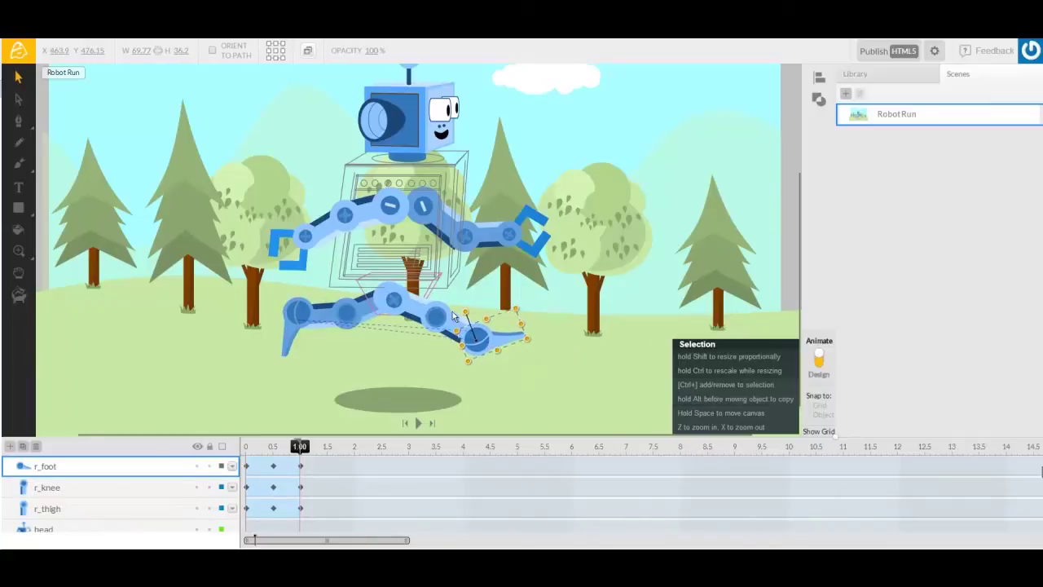
Rotate the right foot's toe upward at 1 s and compare the leg with its pose at 0 s.
{"action": "left_click_drag", "start_coordinate": [465, 314], "coordinate": [501, 302]}
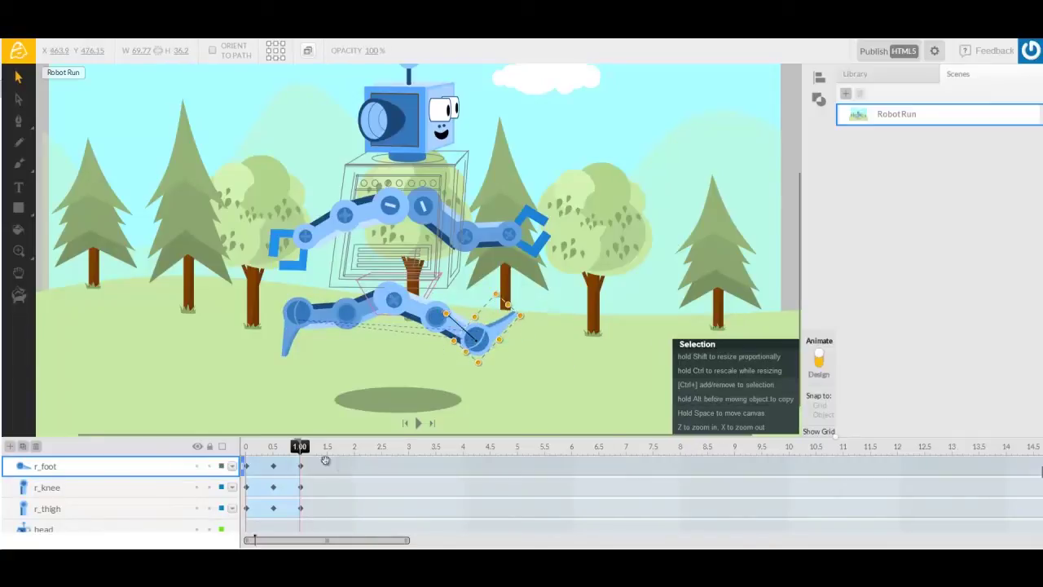
{"action": "left_click_drag", "start_coordinate": [295, 453], "coordinate": [221, 454]}
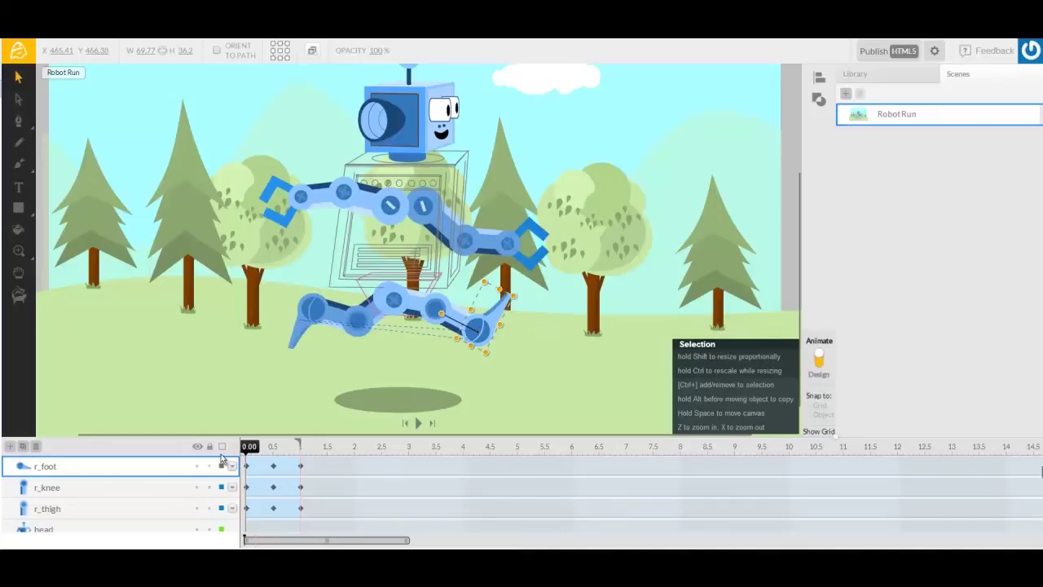
Match the right upper arm's angle at 1 s to its 0 s angle and reattach the forearm and hand to its end.
{"action": "left_click", "coordinate": [372, 205]}
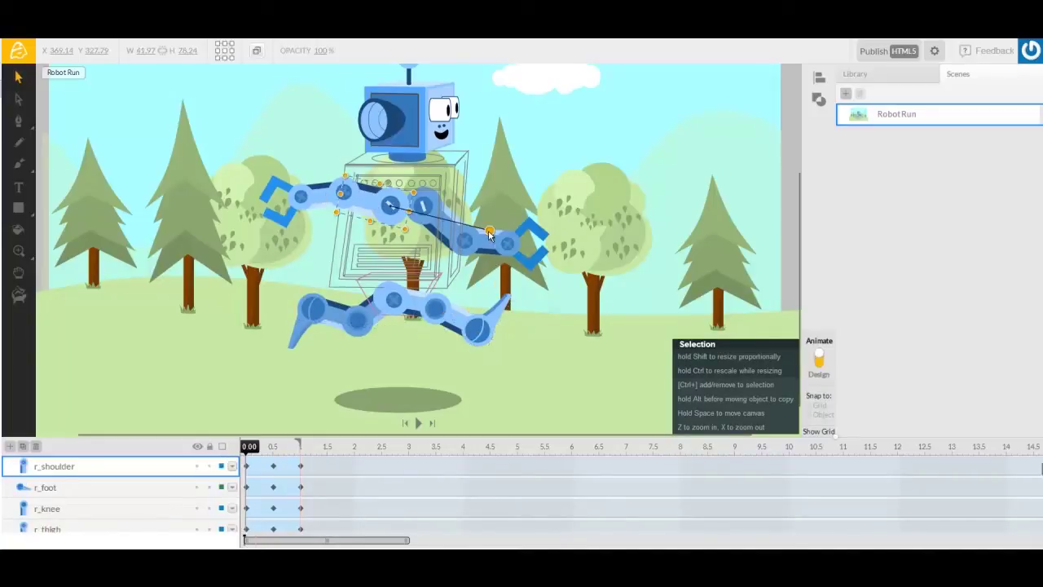
{"action": "left_click_drag", "start_coordinate": [489, 234], "coordinate": [489, 233]}
{"action": "left_click_drag", "start_coordinate": [248, 448], "coordinate": [299, 449]}
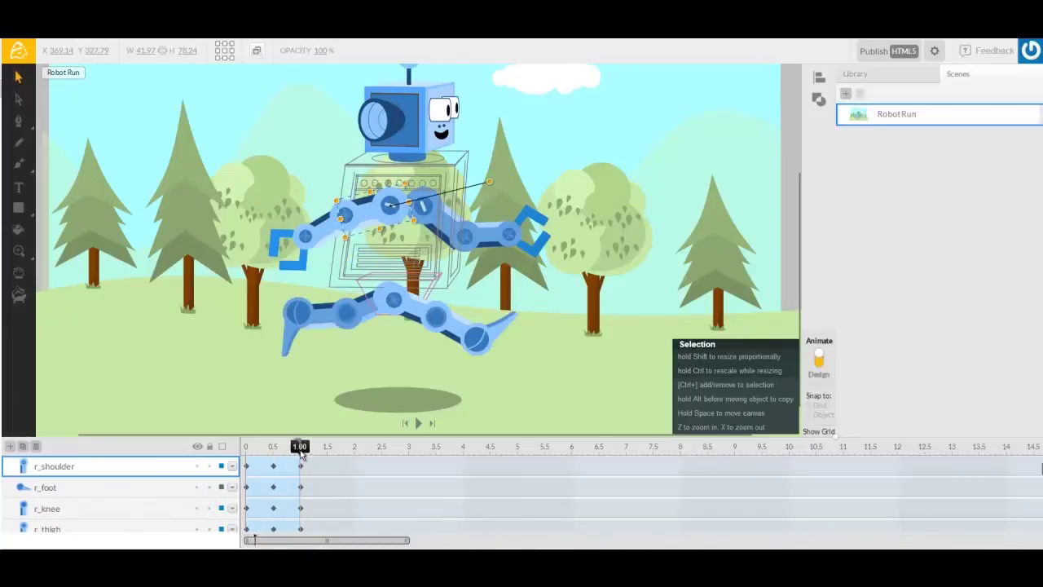
{"action": "left_click_drag", "start_coordinate": [489, 184], "coordinate": [488, 230]}
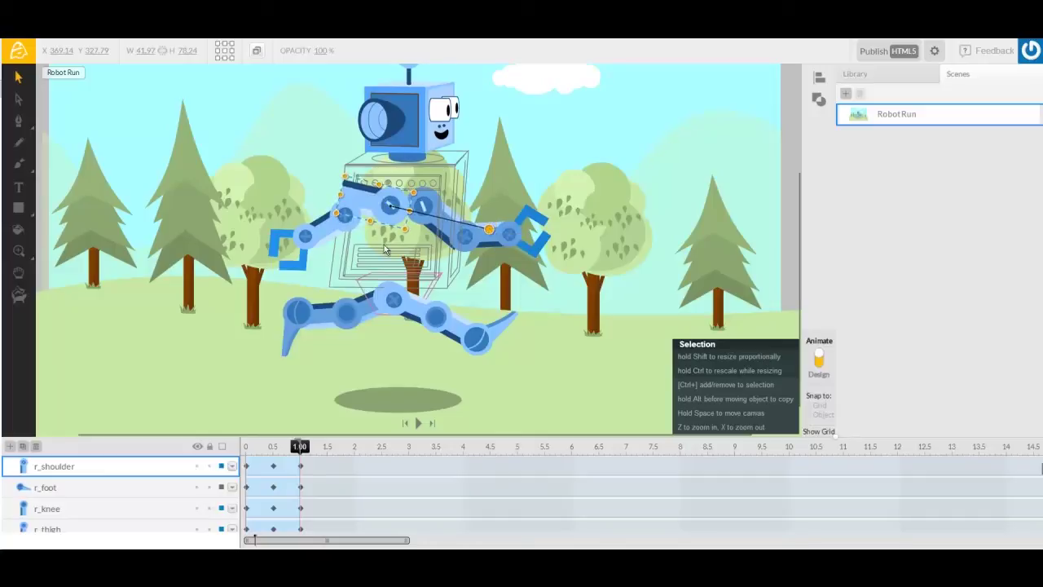
{"action": "left_click", "coordinate": [332, 234]}
{"action": "left_click", "coordinate": [291, 234]}
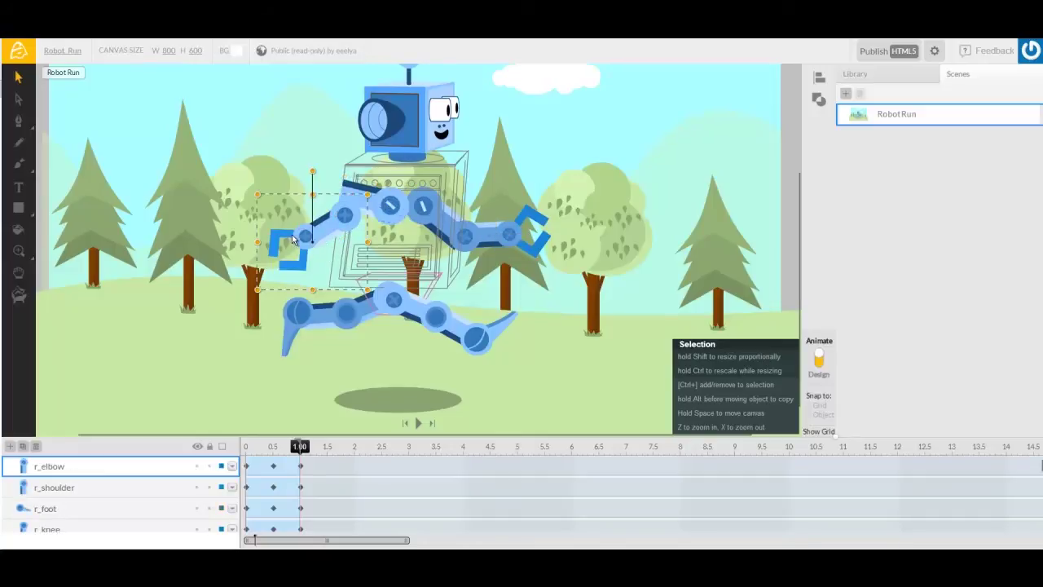
{"action": "left_click_drag", "start_coordinate": [302, 267], "coordinate": [295, 237]}
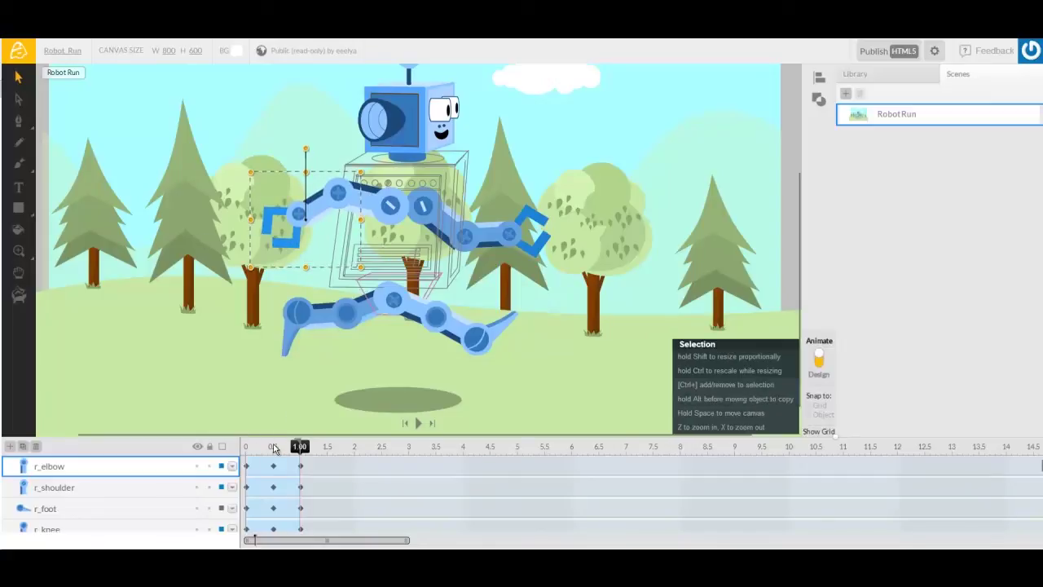
Match the right forearm's angle at 1 s to its 0 s angle and reattach the right hand to the wrist.
{"action": "left_click_drag", "start_coordinate": [275, 447], "coordinate": [203, 461]}
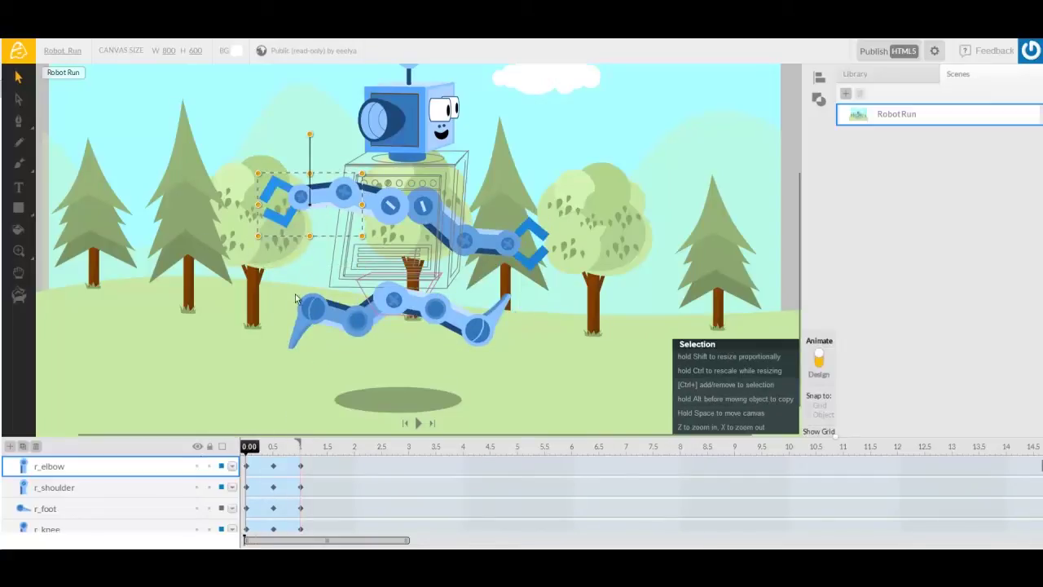
{"action": "left_click", "coordinate": [327, 193]}
{"action": "left_click_drag", "start_coordinate": [413, 186], "coordinate": [414, 188]}
{"action": "left_click", "coordinate": [298, 447]}
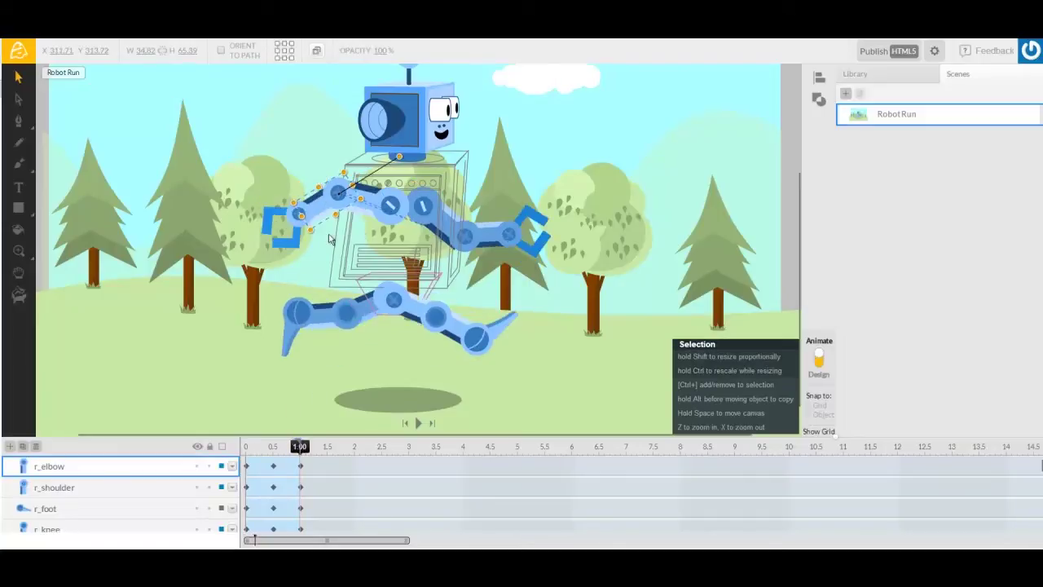
{"action": "left_click_drag", "start_coordinate": [388, 167], "coordinate": [413, 189]}
{"action": "left_click", "coordinate": [304, 222]}
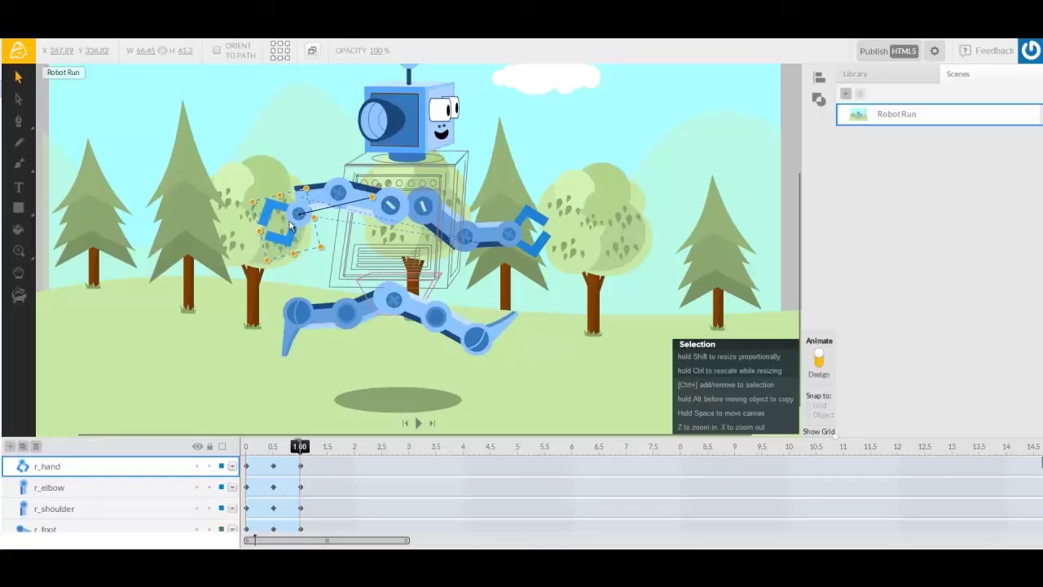
{"action": "left_click_drag", "start_coordinate": [294, 230], "coordinate": [291, 210]}
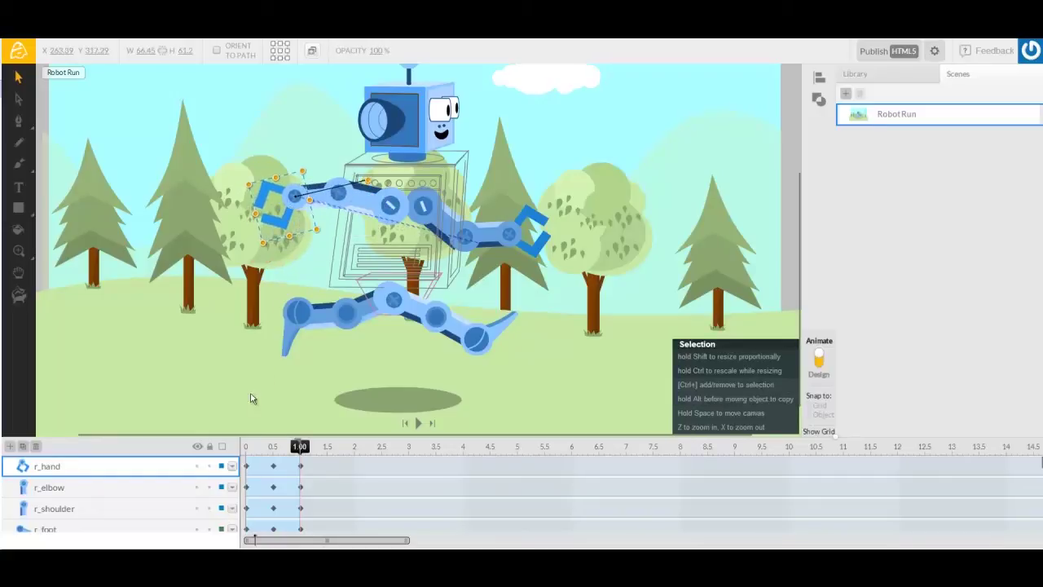
{"action": "left_click_drag", "start_coordinate": [255, 449], "coordinate": [307, 448]}
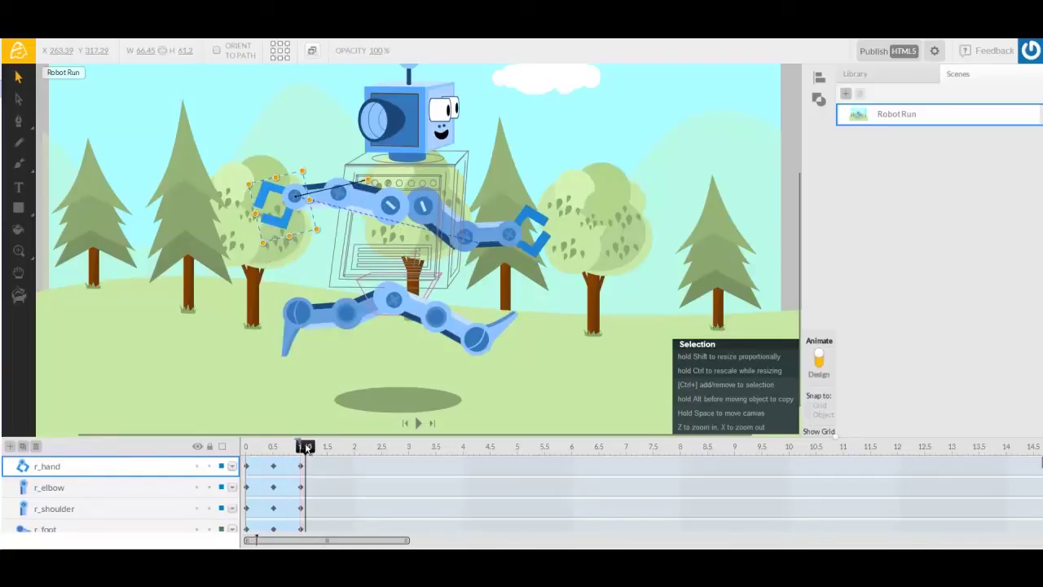
Check the left upper arm's angle at 0 s and rotate it to the same -47° at 1 s.
{"action": "left_click", "coordinate": [431, 200]}
{"action": "left_click_drag", "start_coordinate": [278, 447], "coordinate": [230, 455]}
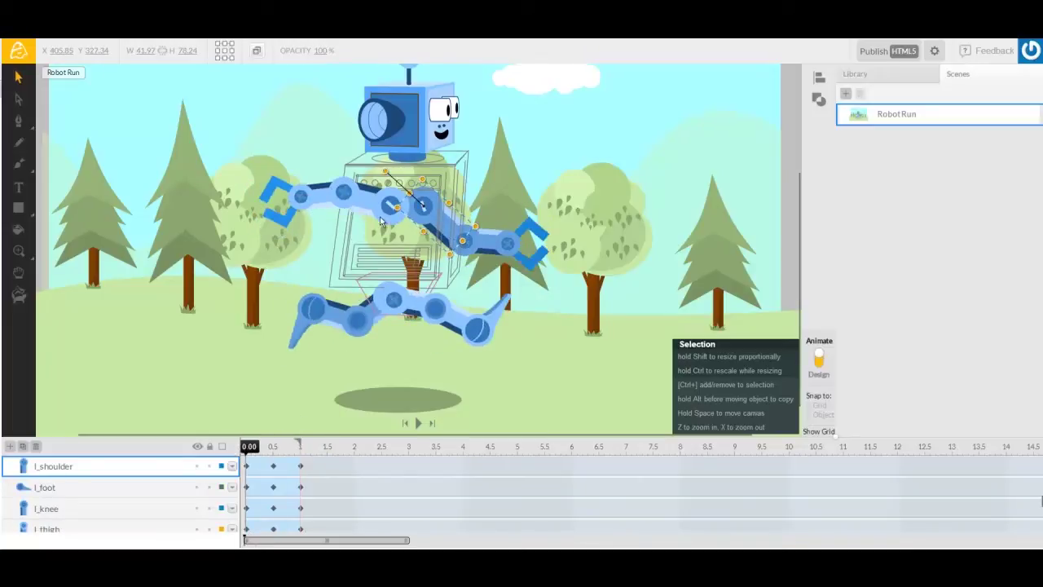
{"action": "left_click_drag", "start_coordinate": [386, 173], "coordinate": [386, 174]}
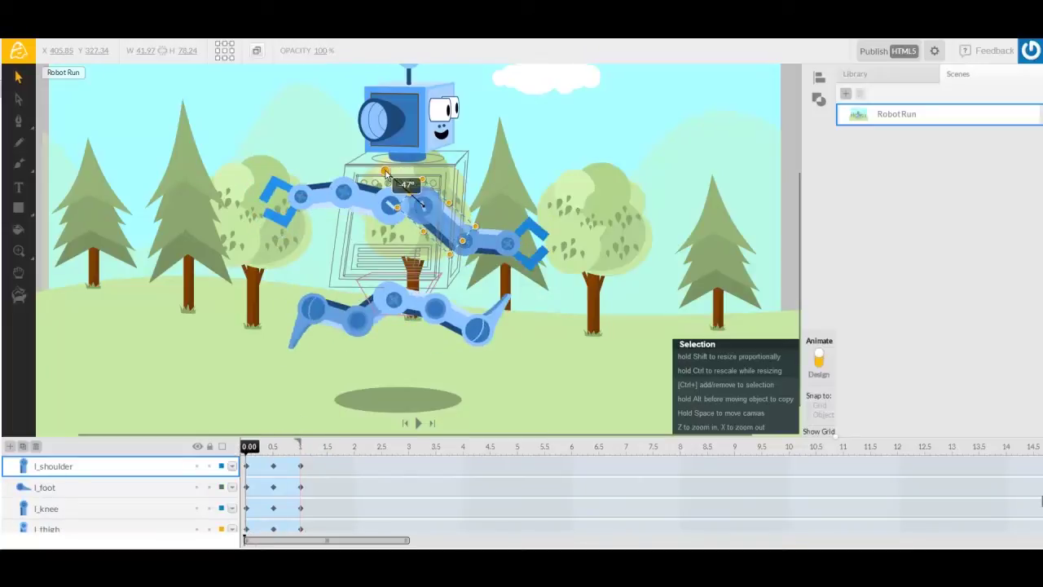
{"action": "left_click", "coordinate": [298, 449]}
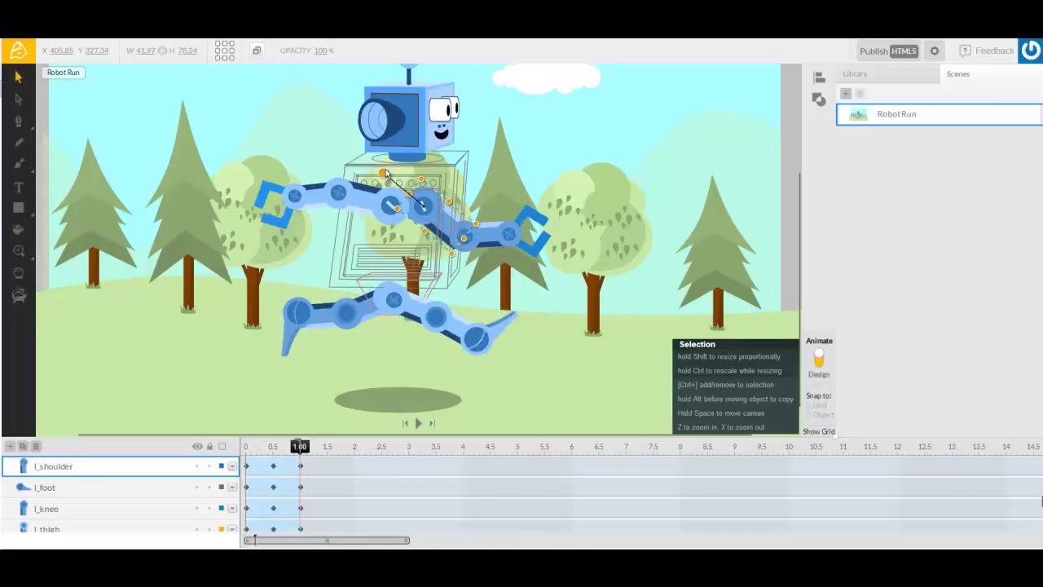
{"action": "left_click_drag", "start_coordinate": [385, 173], "coordinate": [388, 173]}
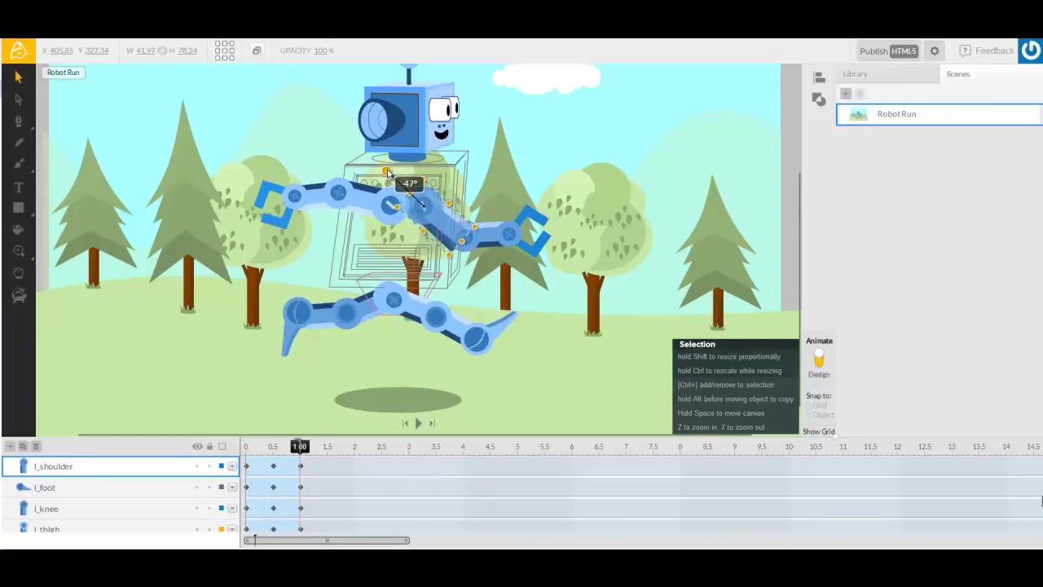
Match the left forearm's angle at 1 s to its 0 s angle and move the left hand back onto the wrist.
{"action": "left_click", "coordinate": [487, 244]}
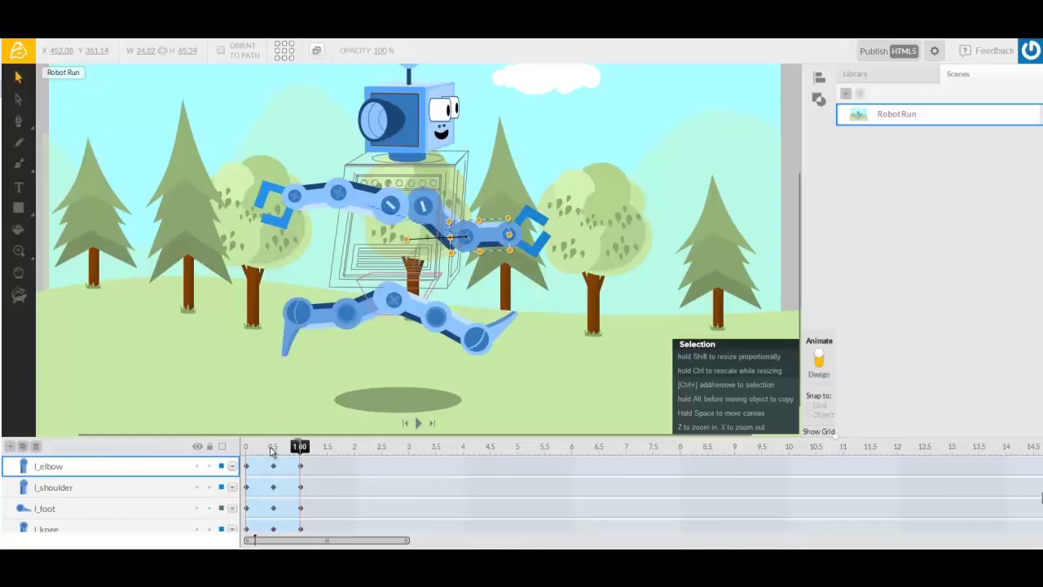
{"action": "left_click_drag", "start_coordinate": [272, 450], "coordinate": [234, 456]}
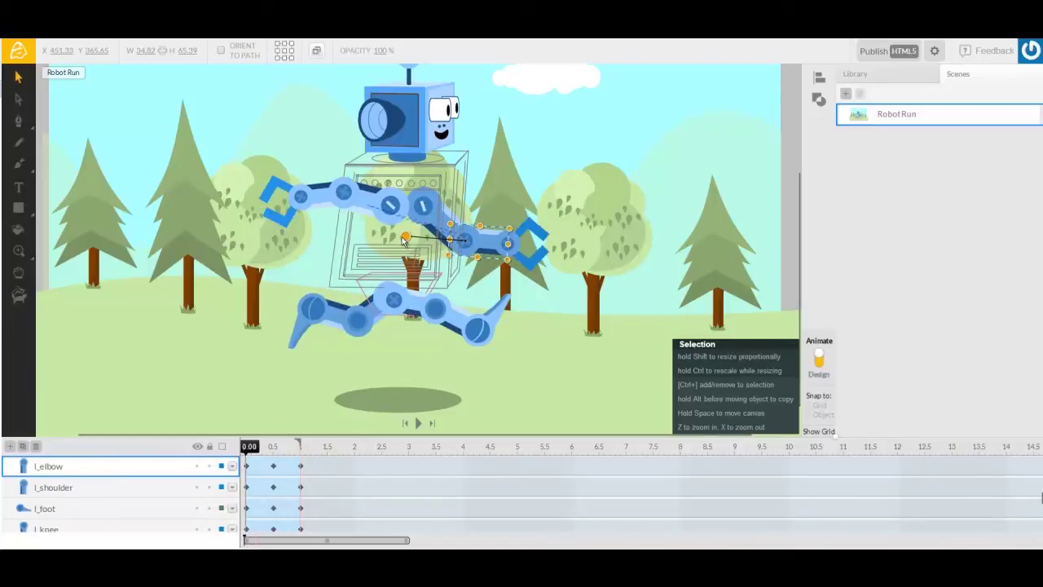
{"action": "left_click_drag", "start_coordinate": [405, 237], "coordinate": [405, 240]}
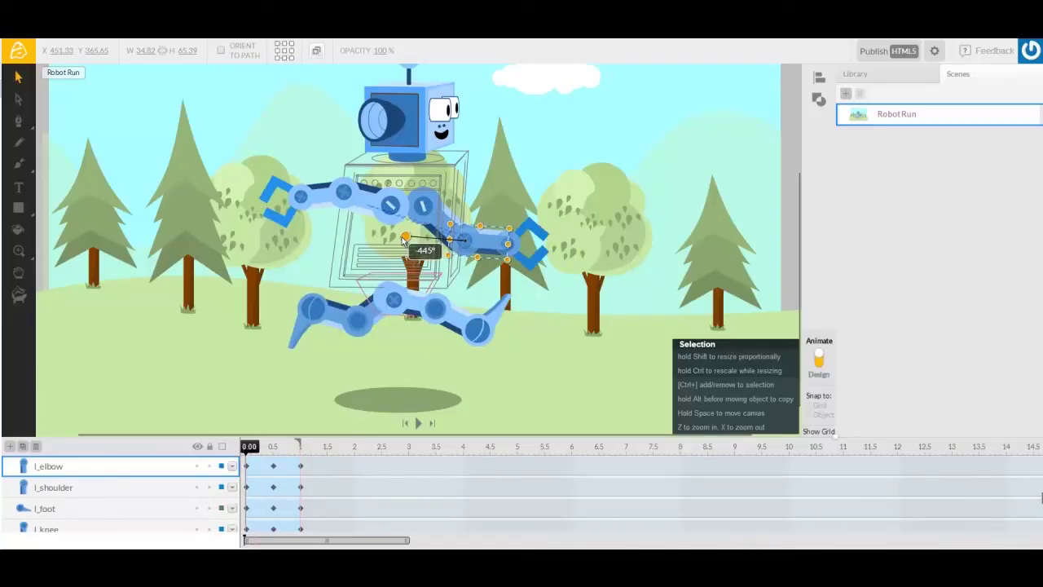
{"action": "left_click", "coordinate": [300, 448]}
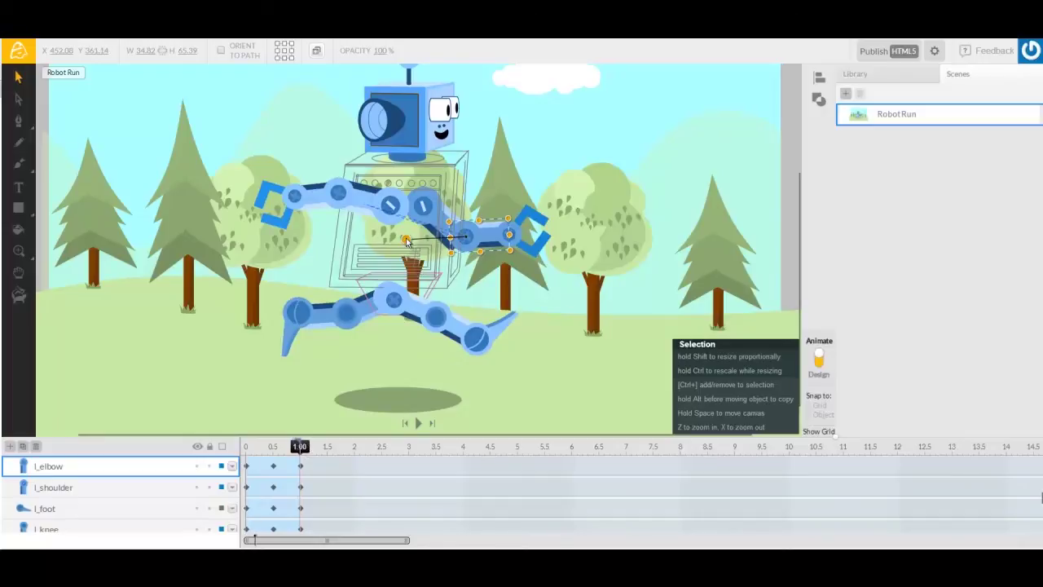
{"action": "left_click_drag", "start_coordinate": [407, 241], "coordinate": [409, 236]}
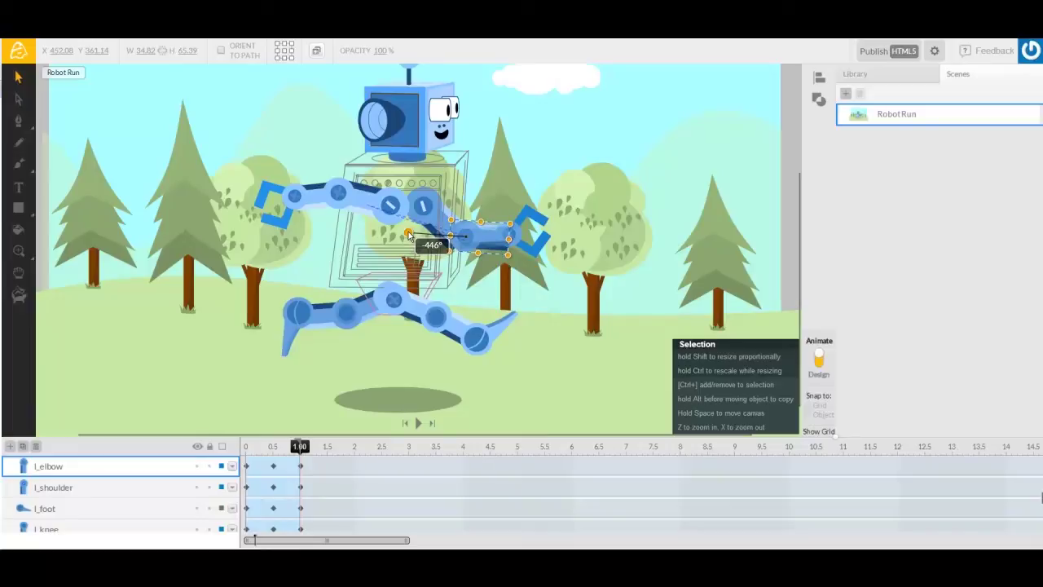
{"action": "left_click", "coordinate": [526, 243]}
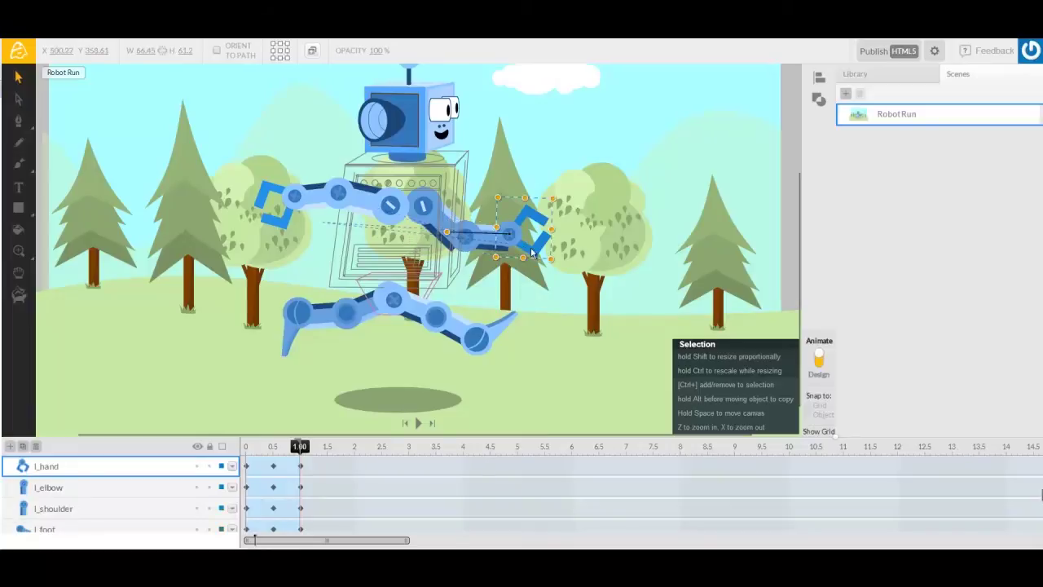
{"action": "left_click_drag", "start_coordinate": [532, 253], "coordinate": [533, 255]}
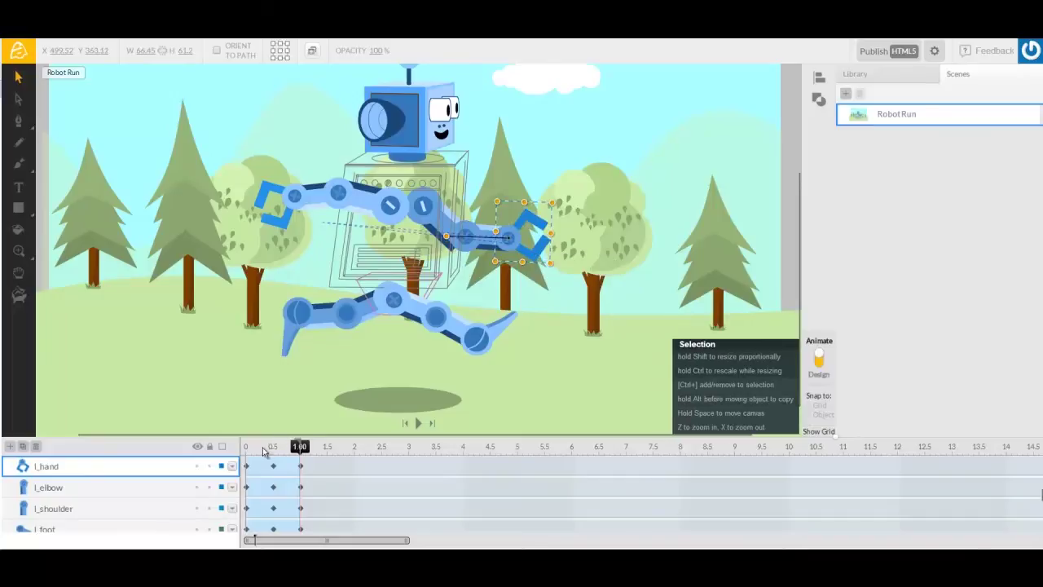
Check the right thigh's angle at 0 s and rotate the thigh to match it at 1 s.
{"action": "mouse_move", "coordinate": [263, 449]}
{"action": "left_mouse_down"}
{"action": "mouse_move", "coordinate": [229, 453]}
{"action": "mouse_move", "coordinate": [314, 459]}
{"action": "mouse_move", "coordinate": [244, 452]}
{"action": "left_mouse_up"}
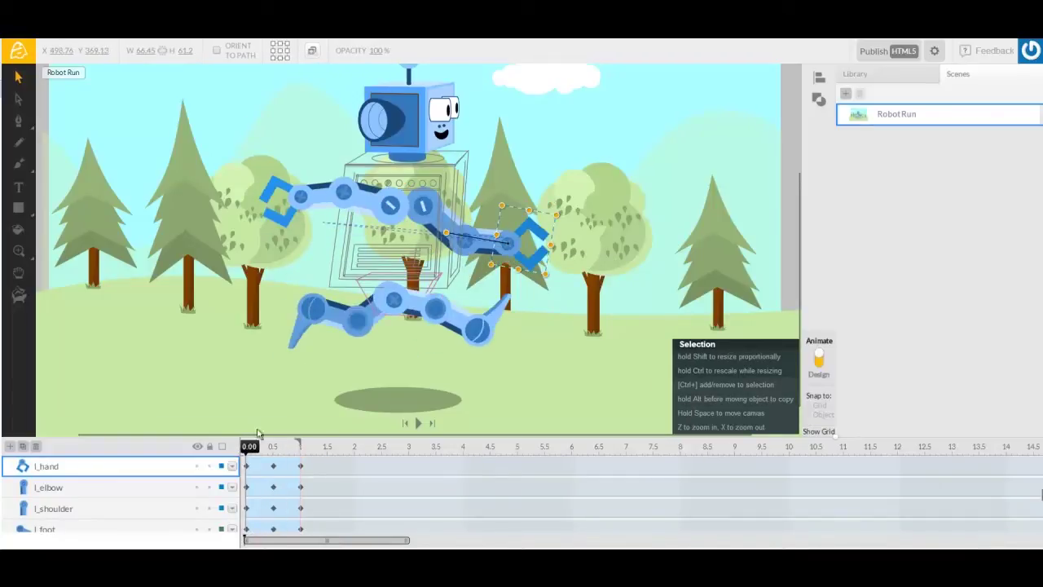
{"action": "left_click", "coordinate": [406, 306]}
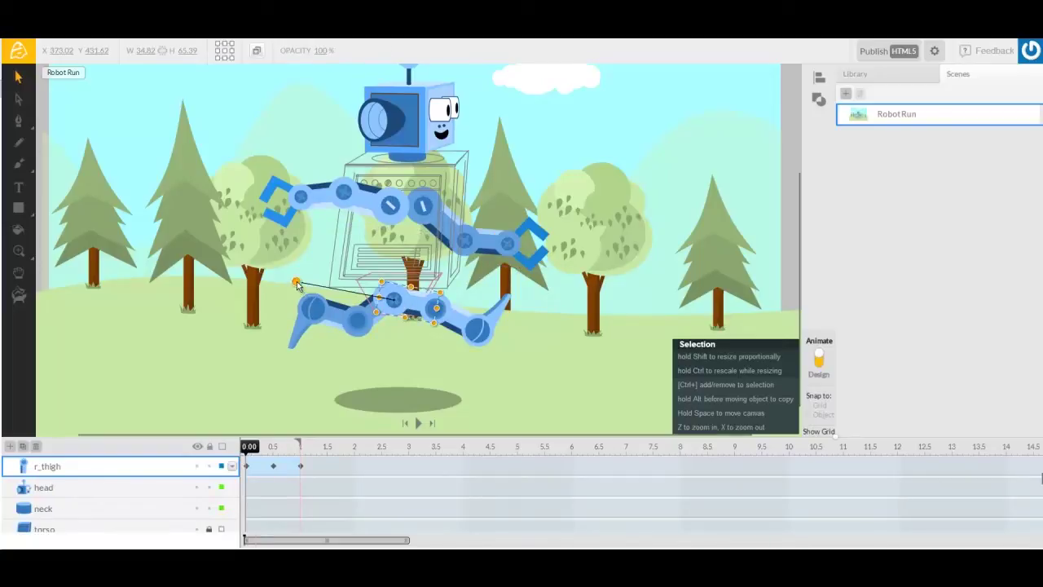
{"action": "left_click_drag", "start_coordinate": [297, 283], "coordinate": [297, 283]}
{"action": "left_click", "coordinate": [302, 451]}
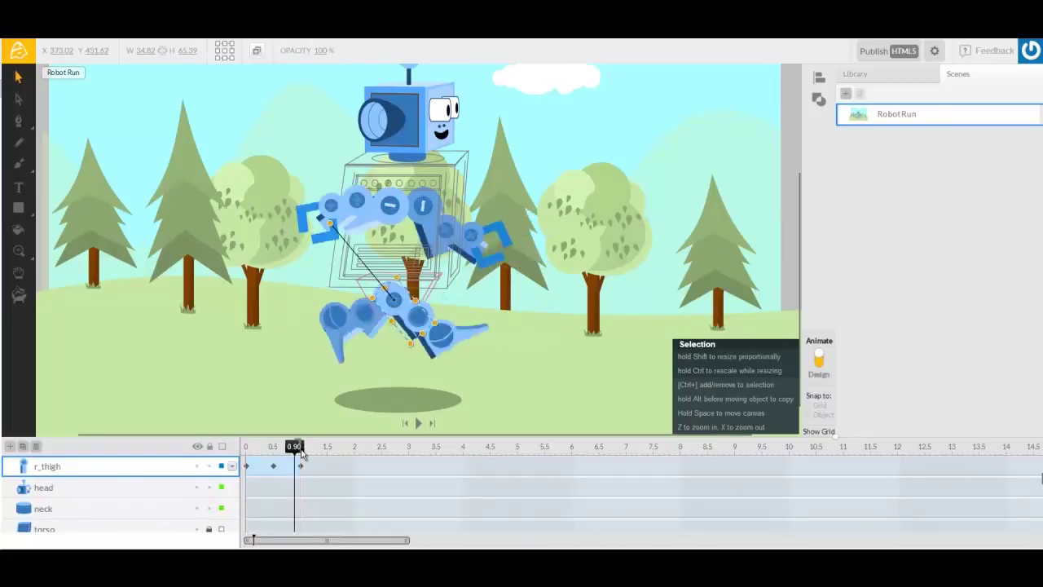
{"action": "left_click_drag", "start_coordinate": [302, 265], "coordinate": [303, 283]}
Match the right lower leg's angle at 1 s to its 0 s angle and attach it to the end of the thigh.
{"action": "left_click", "coordinate": [459, 334]}
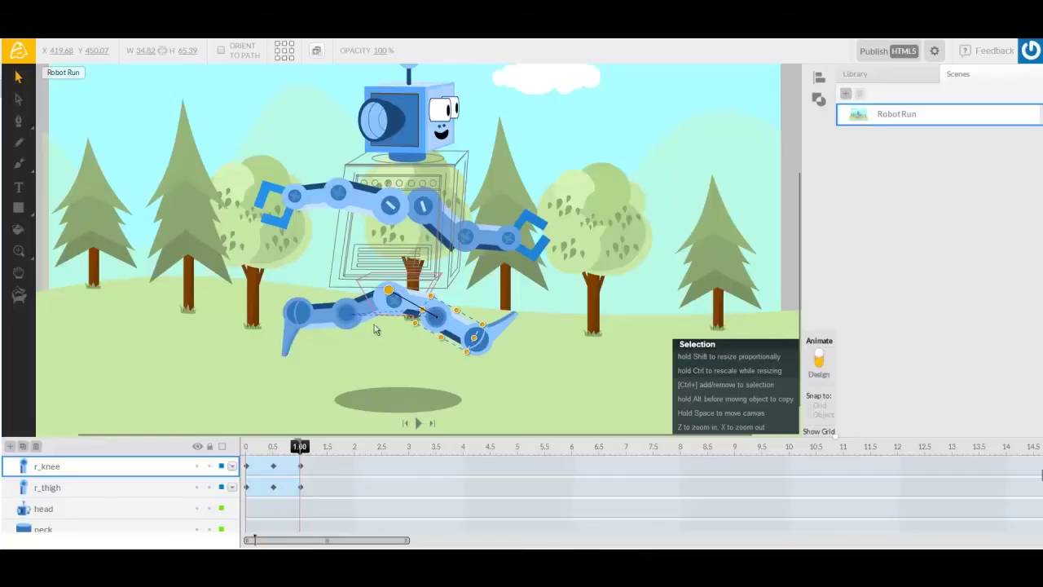
{"action": "left_click", "coordinate": [239, 446]}
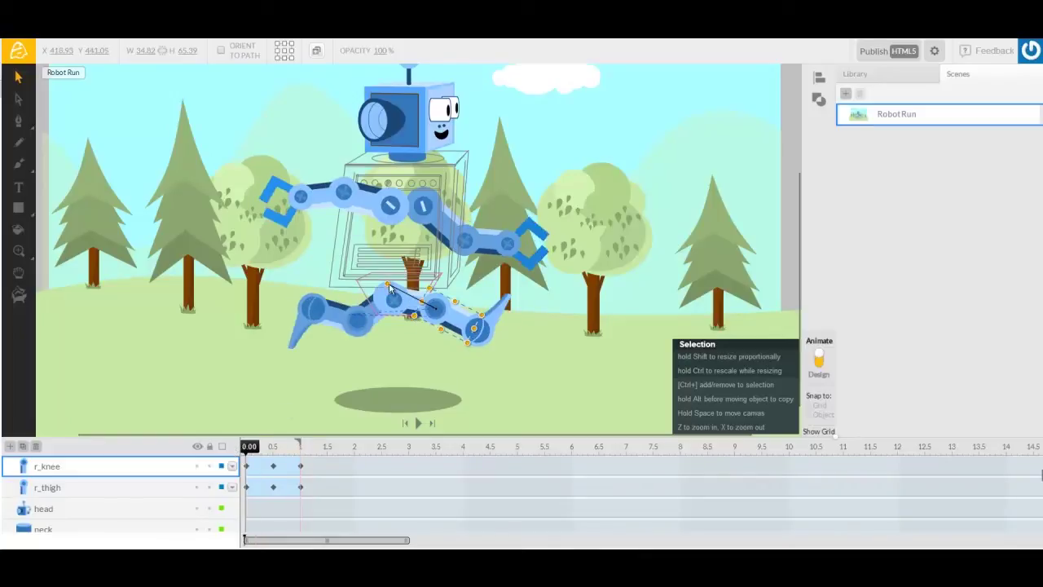
{"action": "left_click_drag", "start_coordinate": [389, 286], "coordinate": [388, 286]}
{"action": "left_click_drag", "start_coordinate": [283, 445], "coordinate": [301, 447]}
{"action": "left_click_drag", "start_coordinate": [389, 295], "coordinate": [388, 292]}
{"action": "left_click_drag", "start_coordinate": [446, 329], "coordinate": [458, 324]}
Reattach the right foot to the end of the lower leg at 1 s and compare it with the 0 s pose.
{"action": "left_click", "coordinate": [479, 356]}
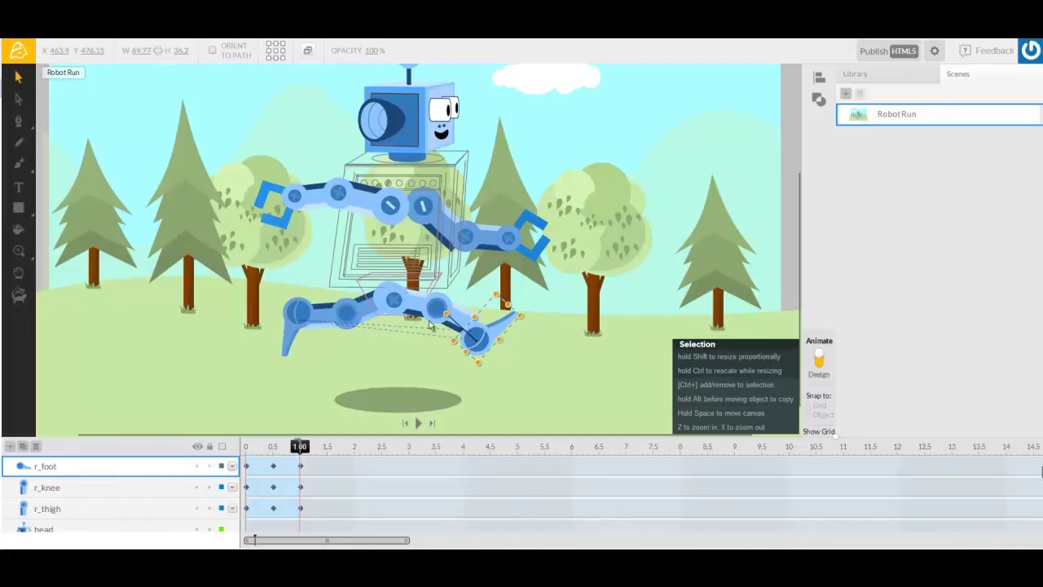
{"action": "left_click_drag", "start_coordinate": [482, 345], "coordinate": [440, 326]}
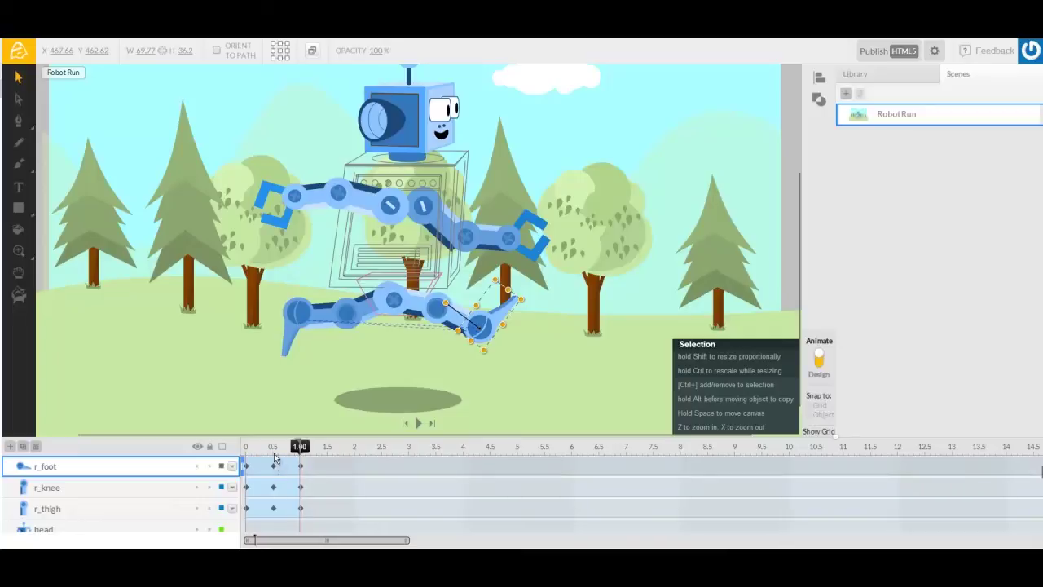
{"action": "left_click_drag", "start_coordinate": [271, 451], "coordinate": [226, 464]}
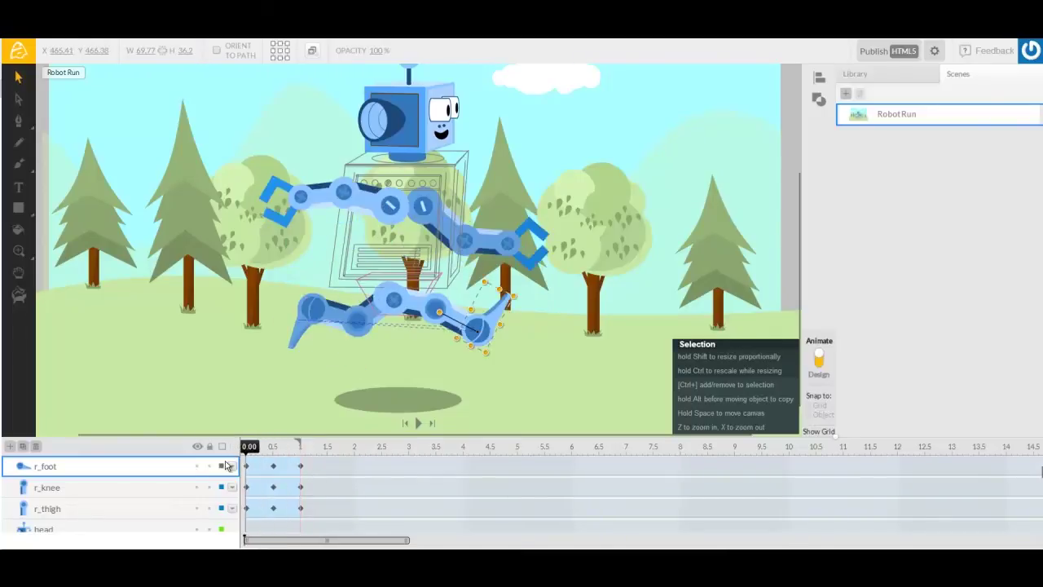
Check the left thigh's angle at 0 s and rotate the thigh to match it at 1 s.
{"action": "left_click", "coordinate": [376, 323]}
{"action": "left_click", "coordinate": [366, 306]}
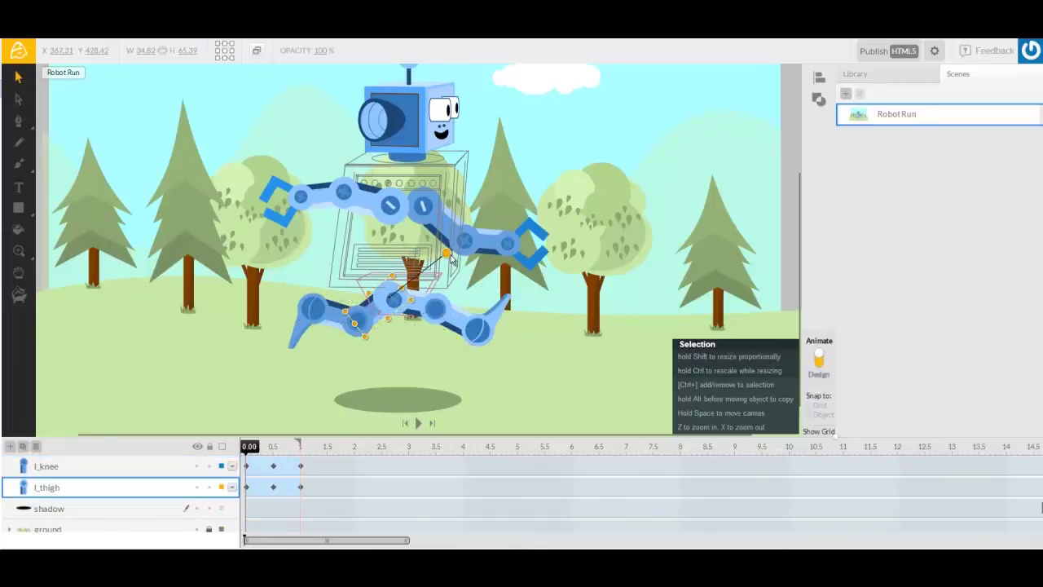
{"action": "left_click", "coordinate": [300, 447]}
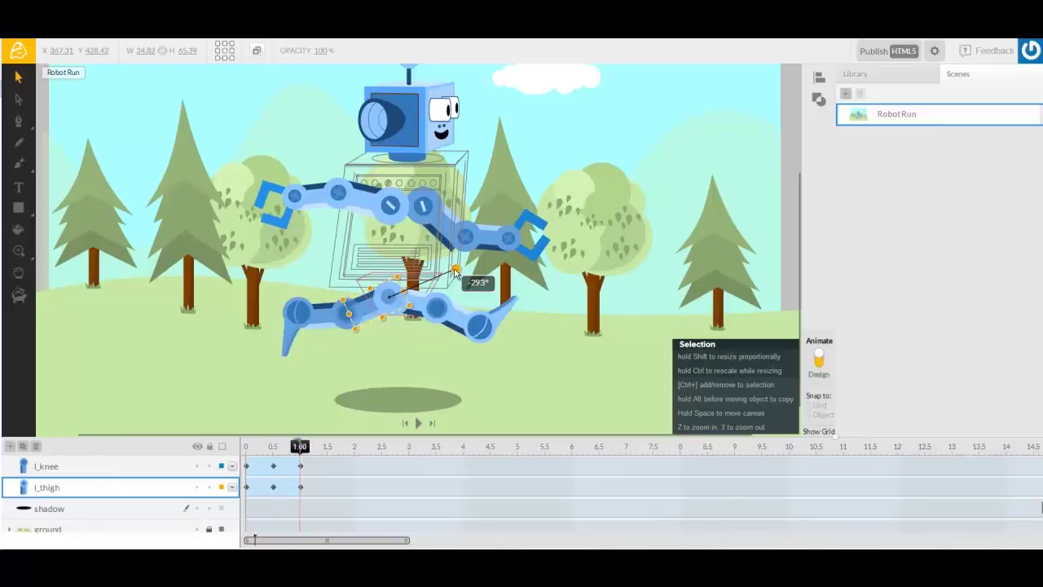
{"action": "left_click_drag", "start_coordinate": [456, 272], "coordinate": [447, 258]}
Check the left lower leg's angle at 0 s, rotate it to match at 1 s, and attach it to the end of the thigh.
{"action": "left_click", "coordinate": [333, 317]}
{"action": "left_click_drag", "start_coordinate": [257, 448], "coordinate": [235, 447]}
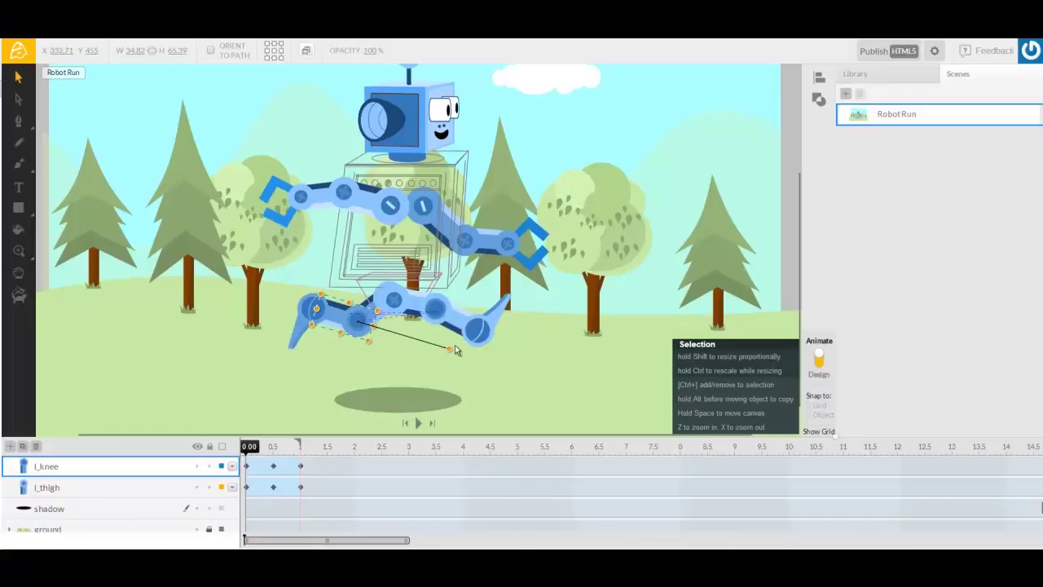
{"action": "left_click_drag", "start_coordinate": [449, 351], "coordinate": [448, 352]}
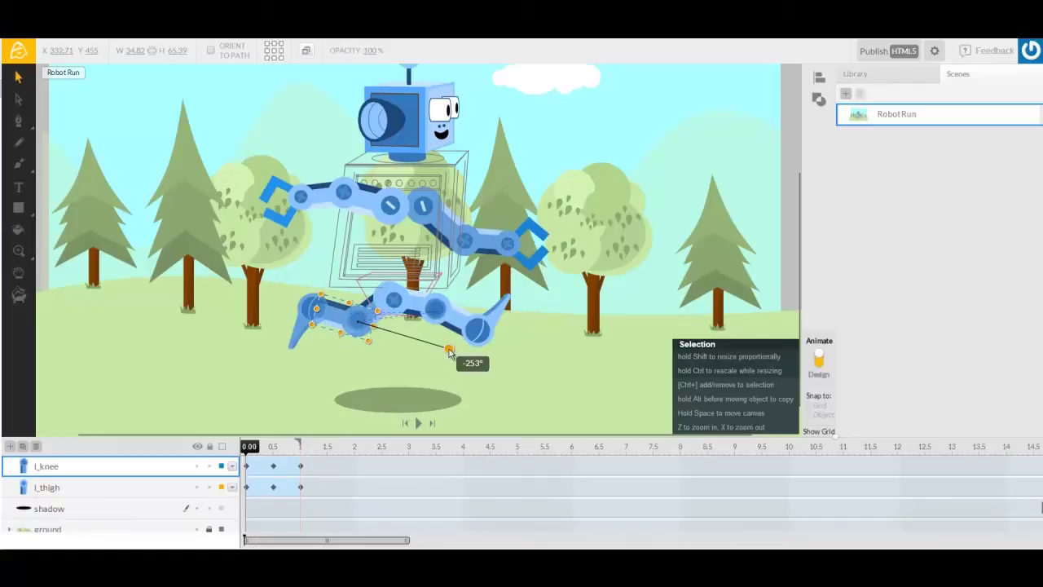
{"action": "left_click", "coordinate": [300, 447]}
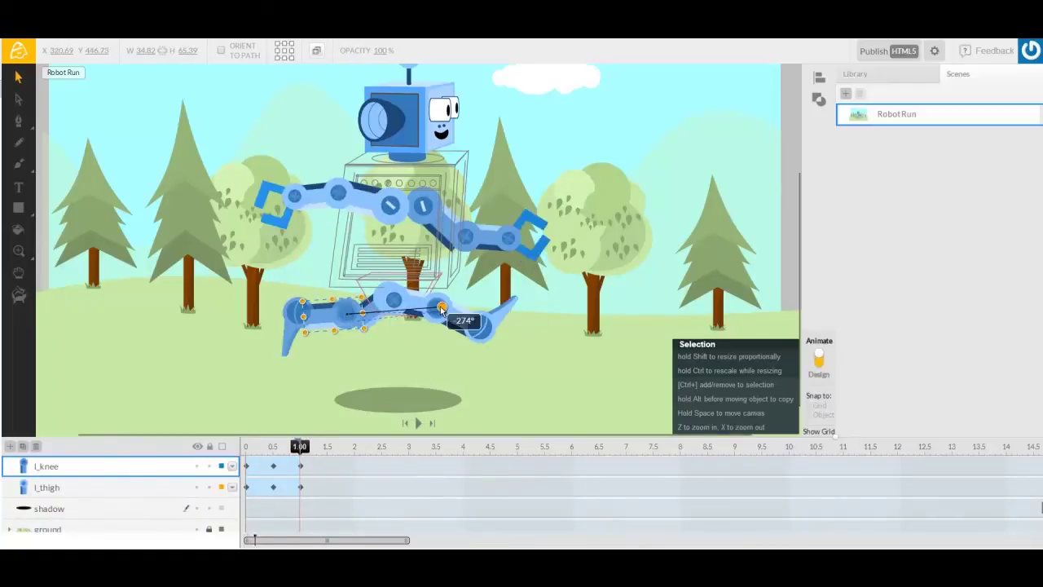
{"action": "left_click_drag", "start_coordinate": [441, 308], "coordinate": [440, 336]}
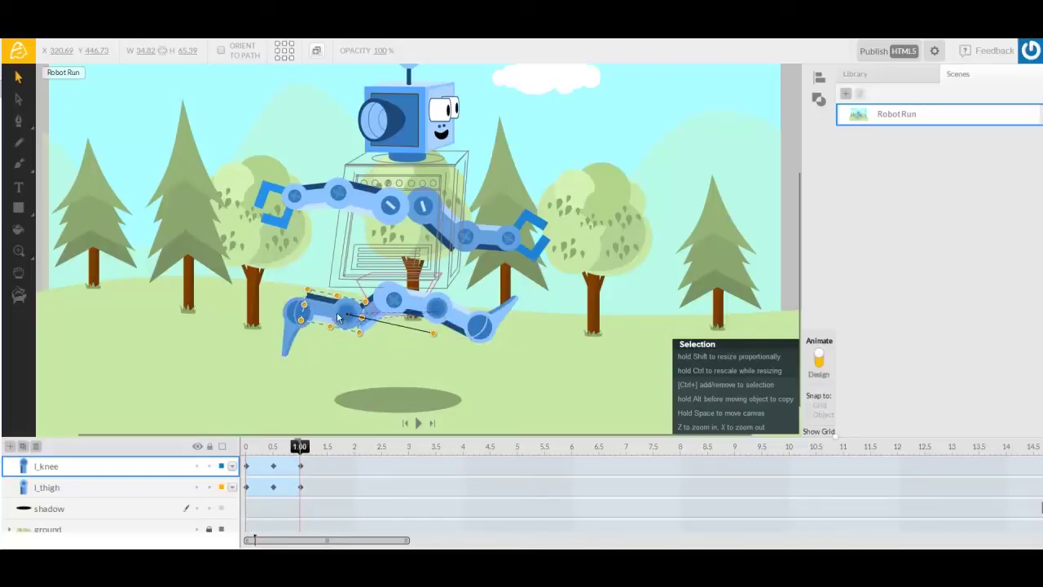
{"action": "left_click_drag", "start_coordinate": [340, 324], "coordinate": [349, 331]}
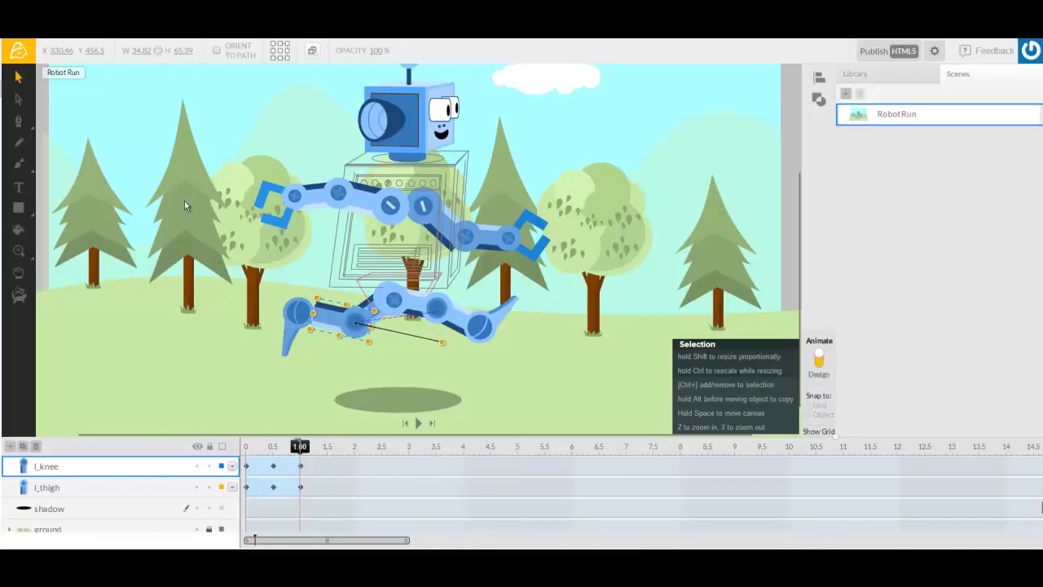
Compare the left lower leg with its 0 s pose again and fine-tune its rotation at 1 s.
{"action": "left_click_drag", "start_coordinate": [440, 343], "coordinate": [442, 344]}
{"action": "left_click", "coordinate": [249, 446]}
{"action": "left_click_drag", "start_coordinate": [263, 448], "coordinate": [236, 450]}
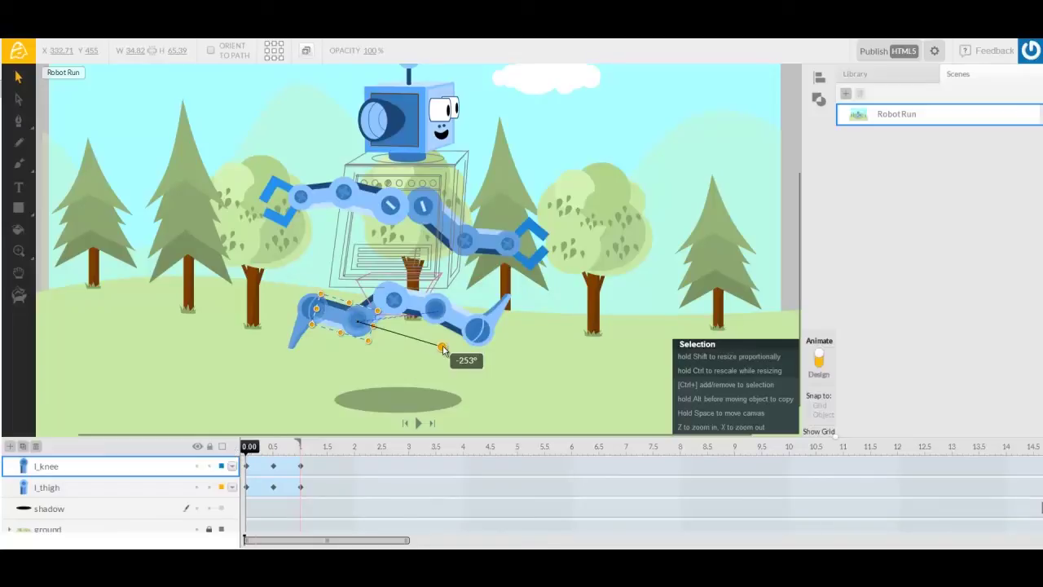
{"action": "left_click_drag", "start_coordinate": [273, 447], "coordinate": [301, 449]}
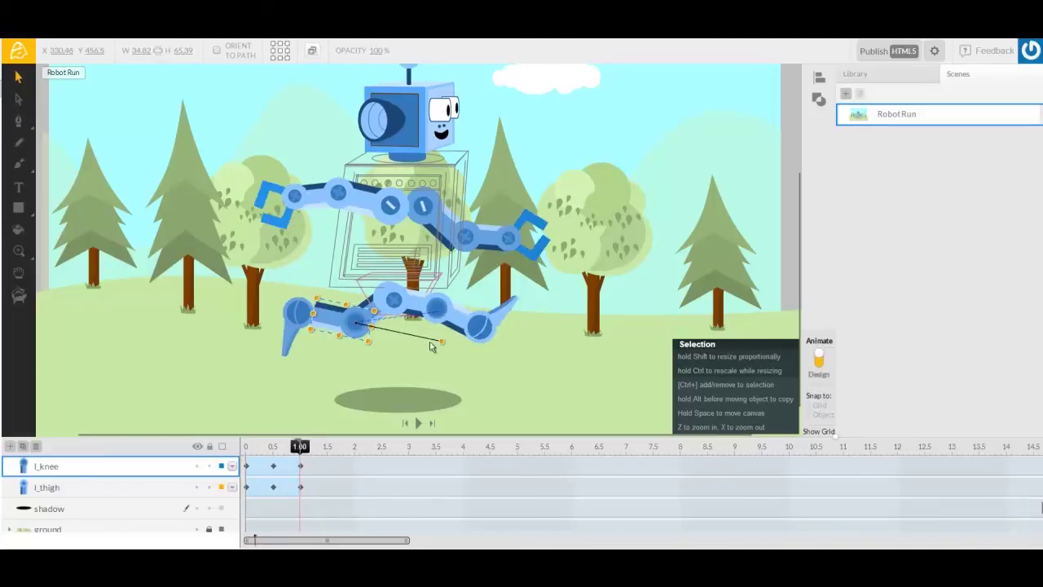
{"action": "left_click_drag", "start_coordinate": [442, 343], "coordinate": [440, 346]}
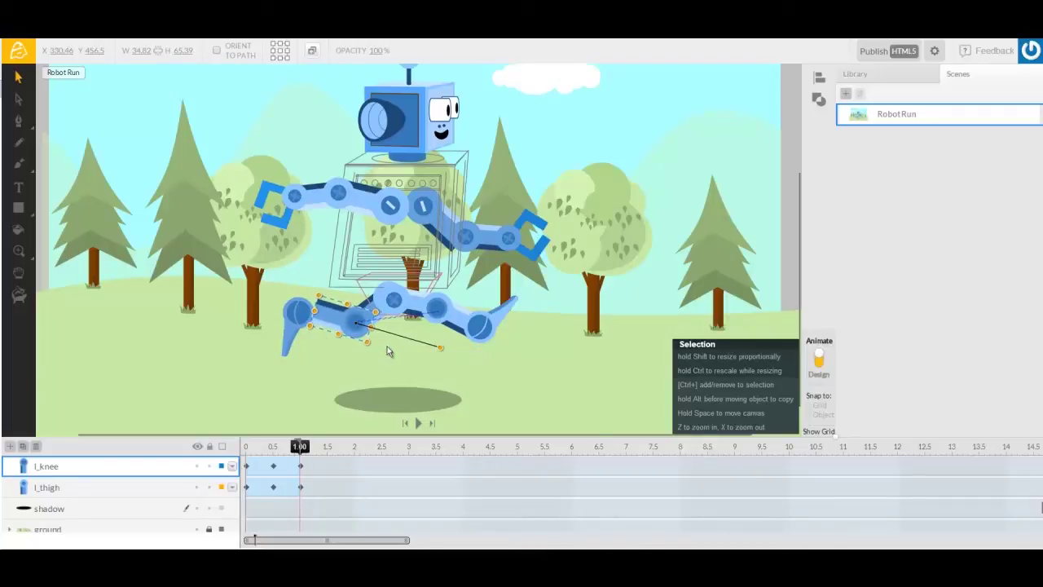
Reattach the left foot to the lower leg at 1 s, rotate it, and compare it with the 0 s pose.
{"action": "left_click", "coordinate": [292, 324]}
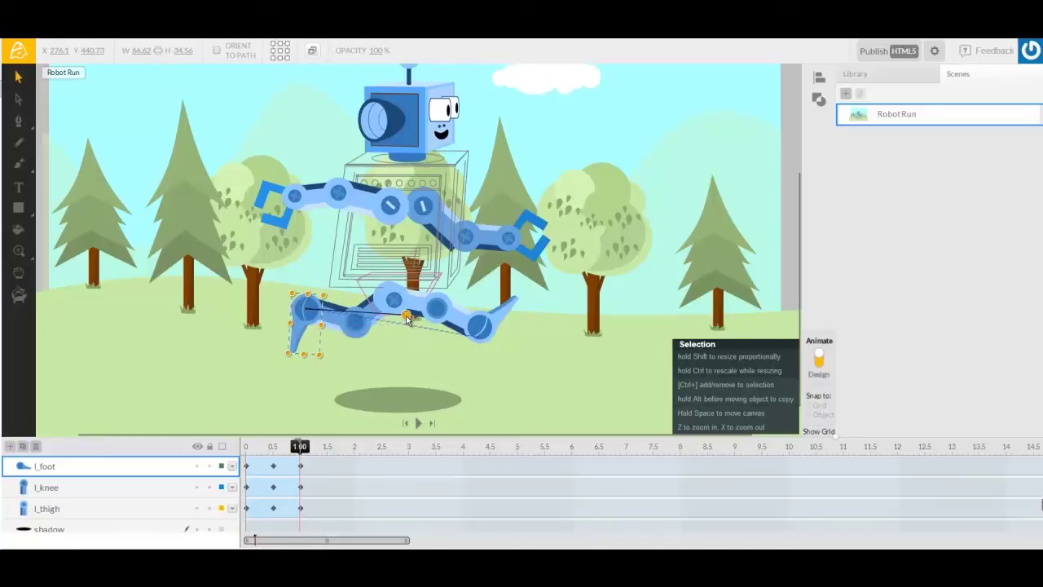
{"action": "left_click_drag", "start_coordinate": [407, 319], "coordinate": [413, 336]}
{"action": "left_click", "coordinate": [243, 452]}
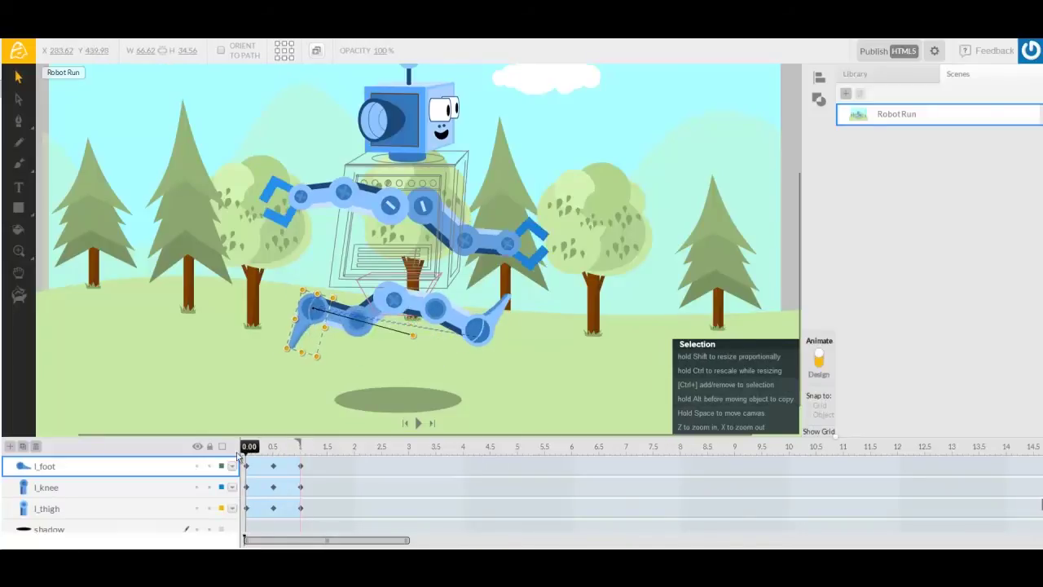
{"action": "left_click_drag", "start_coordinate": [239, 457], "coordinate": [252, 502]}
{"action": "left_click_drag", "start_coordinate": [250, 453], "coordinate": [263, 454]}
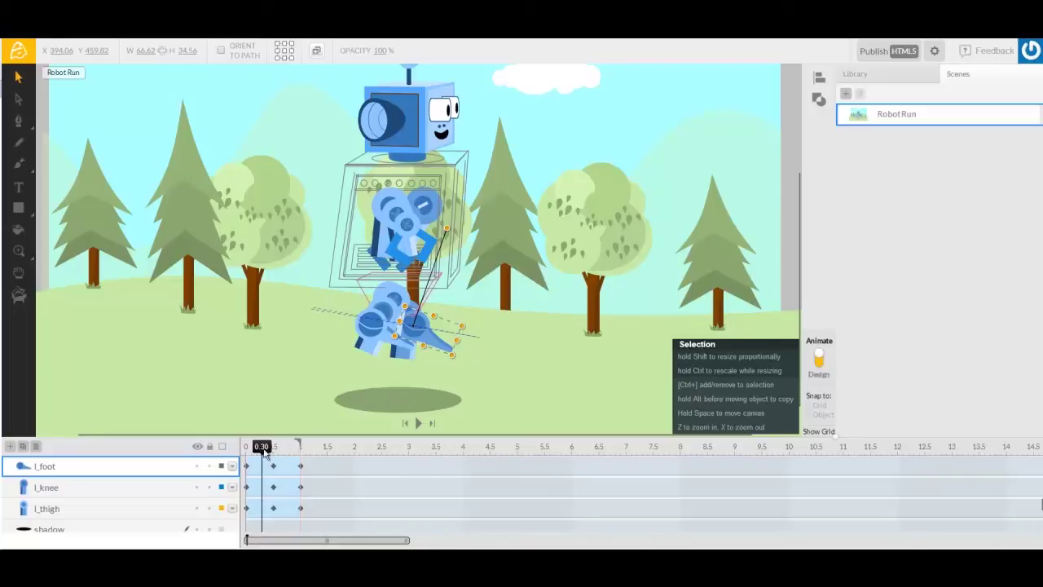
{"action": "left_click_drag", "start_coordinate": [260, 447], "coordinate": [238, 460]}
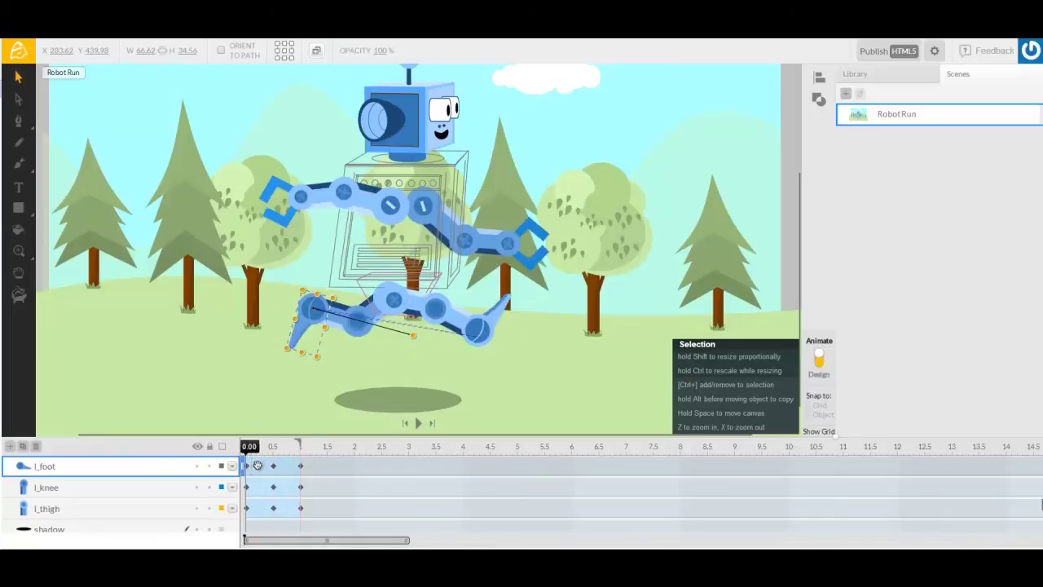
Unlock the torso and pelvis layers.
{"action": "left_click", "coordinate": [123, 488]}
{"action": "scroll", "coordinate": [123, 491], "scroll_direction": "up", "scroll_amount": 5}
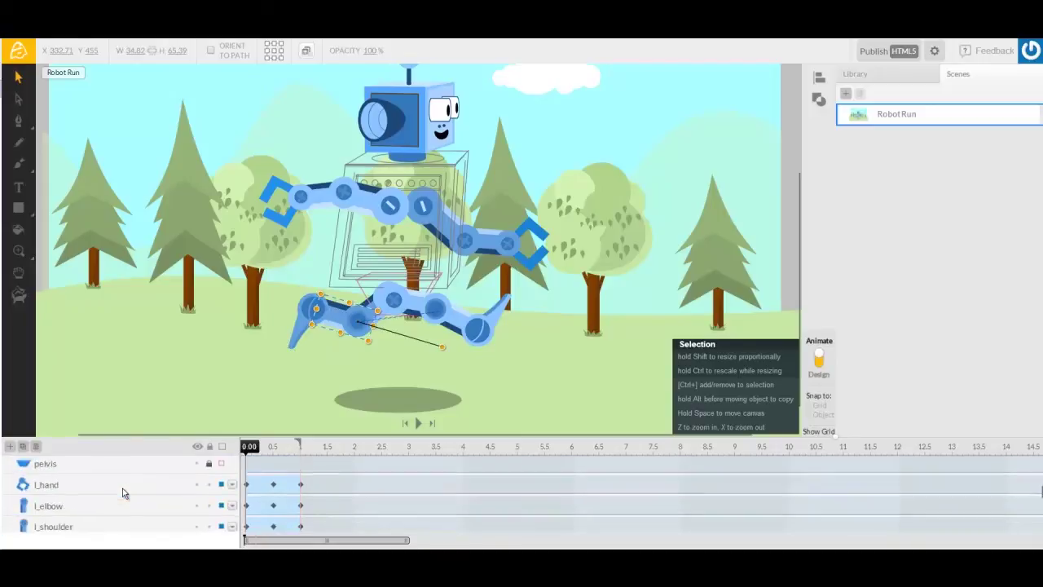
{"action": "left_click", "coordinate": [211, 485]}
{"action": "left_click", "coordinate": [210, 467]}
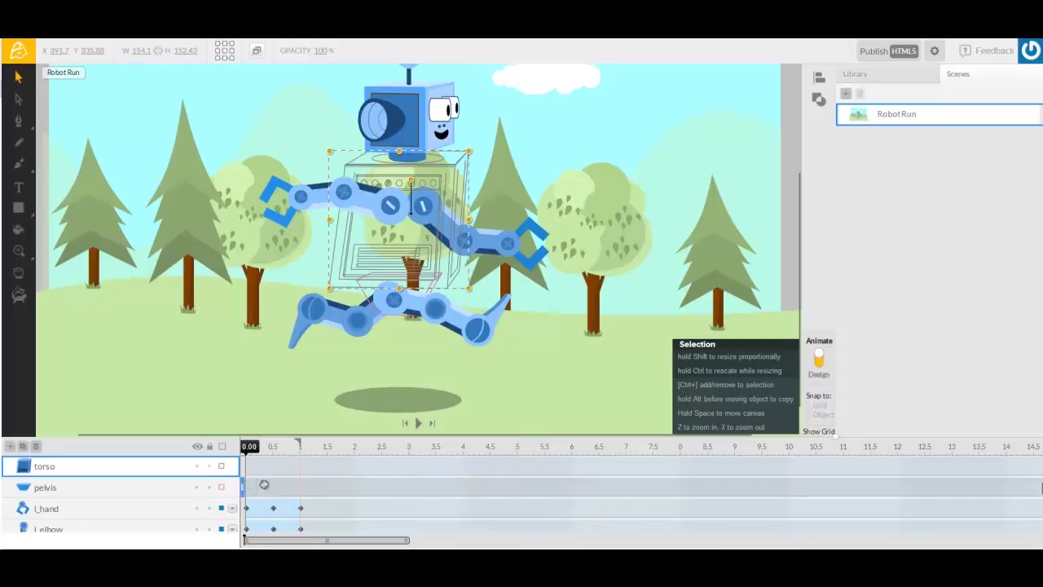
Select all the robot's parts at 0.2 s and move the whole robot down slightly.
{"action": "left_click", "coordinate": [257, 448]}
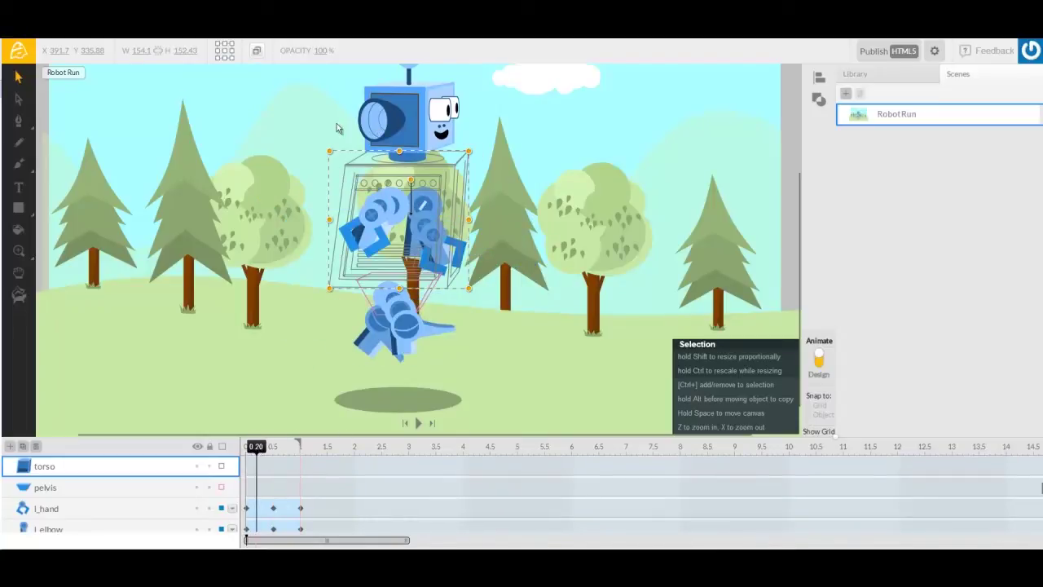
{"action": "left_click_drag", "start_coordinate": [339, 128], "coordinate": [482, 340]}
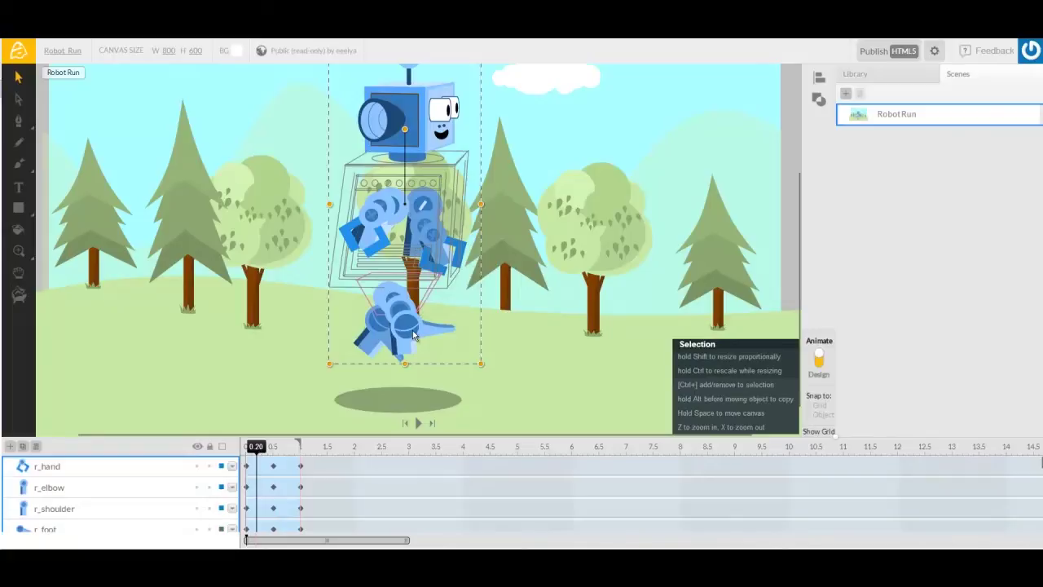
{"action": "left_click_drag", "start_coordinate": [413, 334], "coordinate": [413, 342]}
{"action": "left_click", "coordinate": [256, 453]}
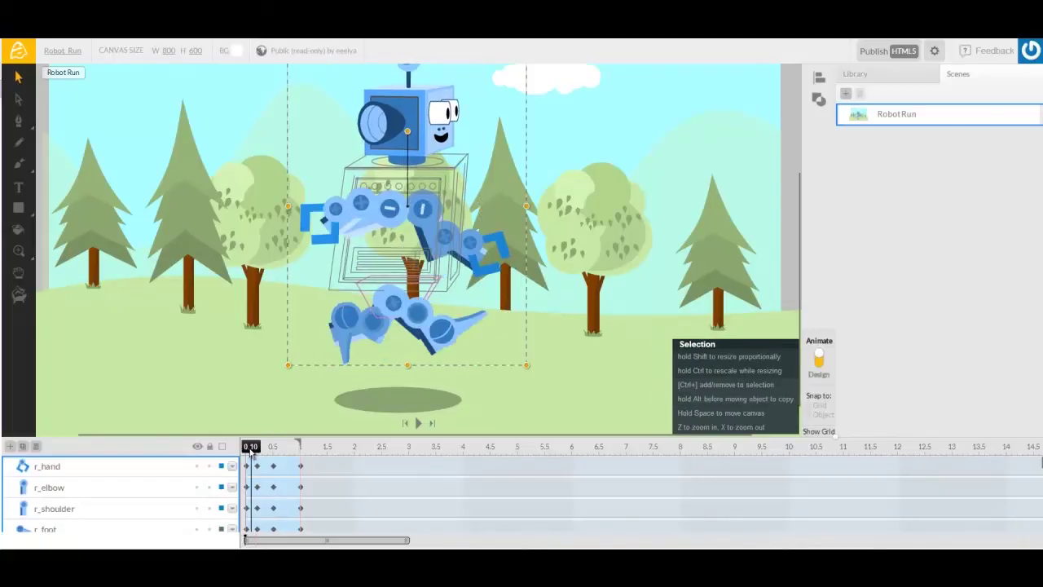
Lower the whole robot slightly at 0.8 s, and lower it a little further at 0.2 s.
{"action": "left_click_drag", "start_coordinate": [258, 455], "coordinate": [289, 451]}
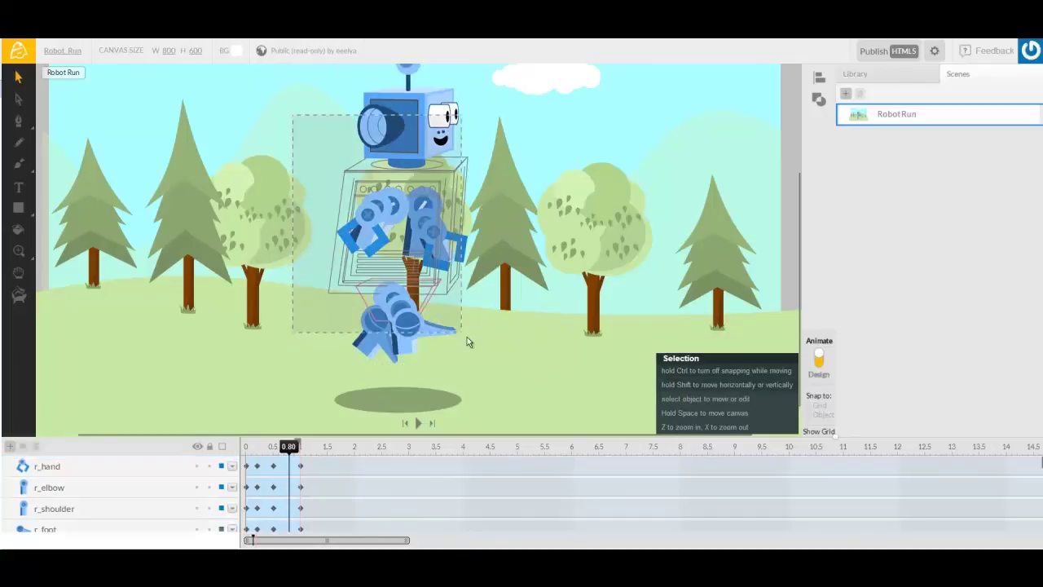
{"action": "left_click_drag", "start_coordinate": [425, 139], "coordinate": [425, 150]}
{"action": "left_click", "coordinate": [256, 446]}
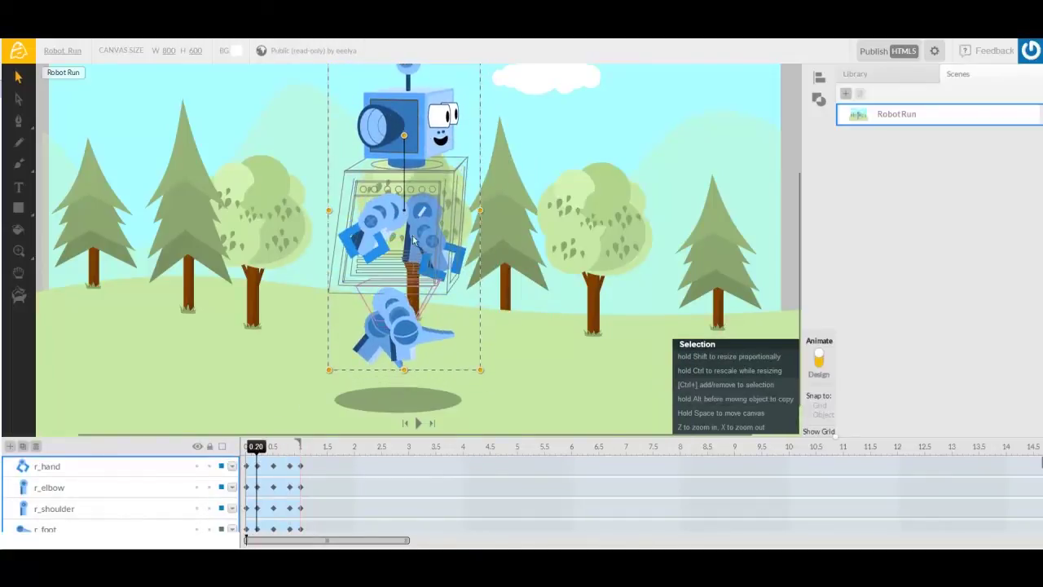
{"action": "left_click_drag", "start_coordinate": [310, 111], "coordinate": [502, 342]}
{"action": "left_click_drag", "start_coordinate": [424, 150], "coordinate": [424, 158]}
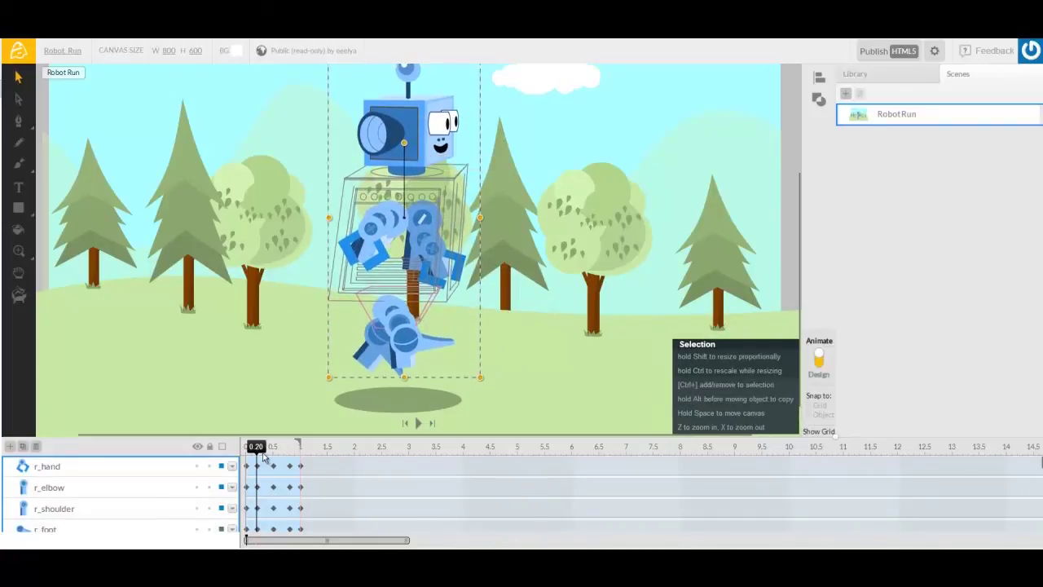
{"action": "mouse_move", "coordinate": [258, 449]}
{"action": "left_mouse_down"}
{"action": "mouse_move", "coordinate": [246, 454]}
{"action": "mouse_move", "coordinate": [258, 452]}
{"action": "left_mouse_up"}
Pose the right arm at 0.2 s so it hangs down and slightly back, with the elbow and hand attached.
{"action": "left_click_drag", "start_coordinate": [374, 238], "coordinate": [363, 274]}
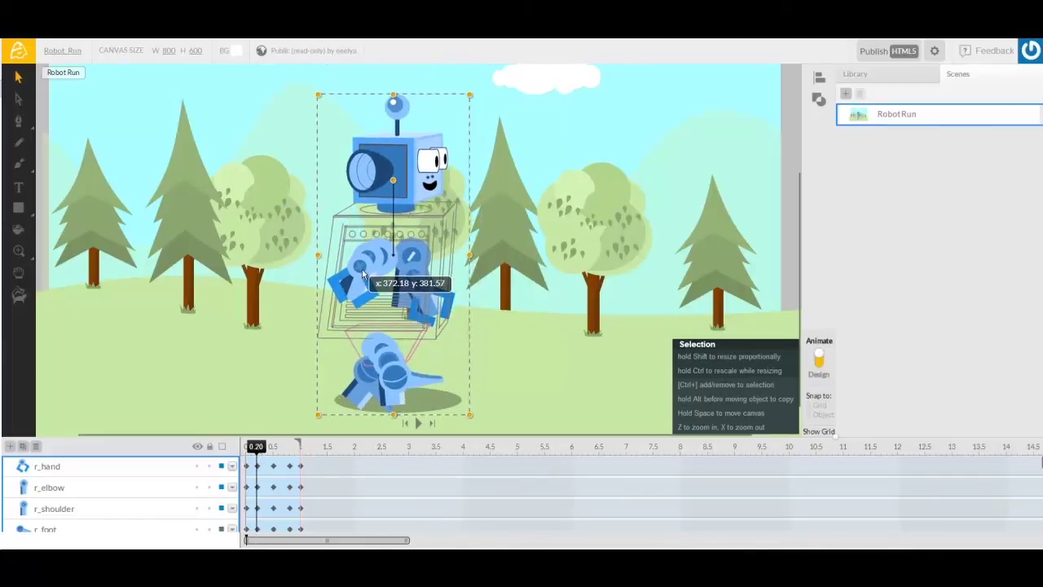
{"action": "key", "text": "ctrl+z"}
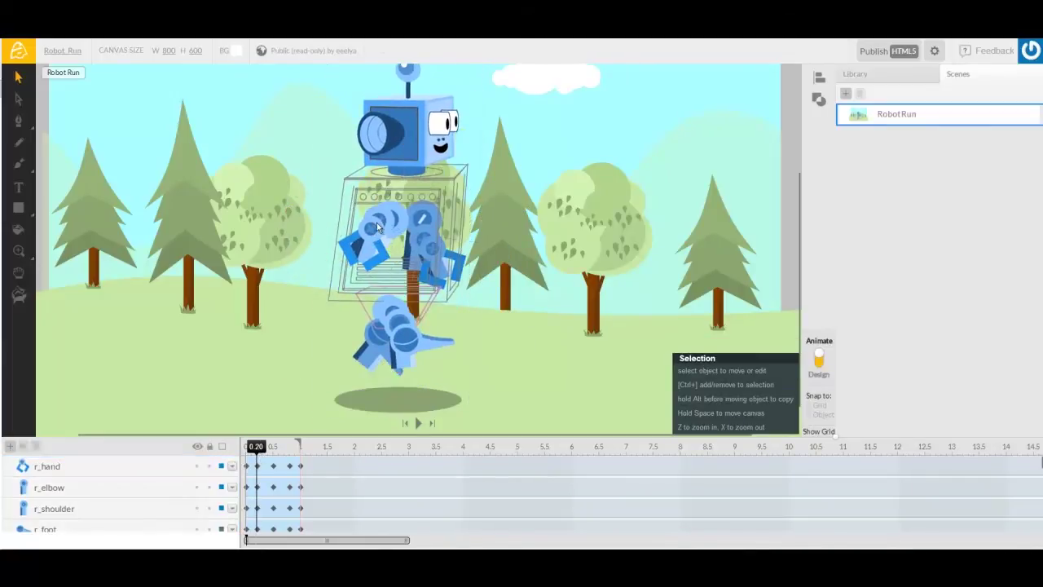
{"action": "left_click", "coordinate": [376, 253]}
{"action": "left_click_drag", "start_coordinate": [376, 238], "coordinate": [357, 336]}
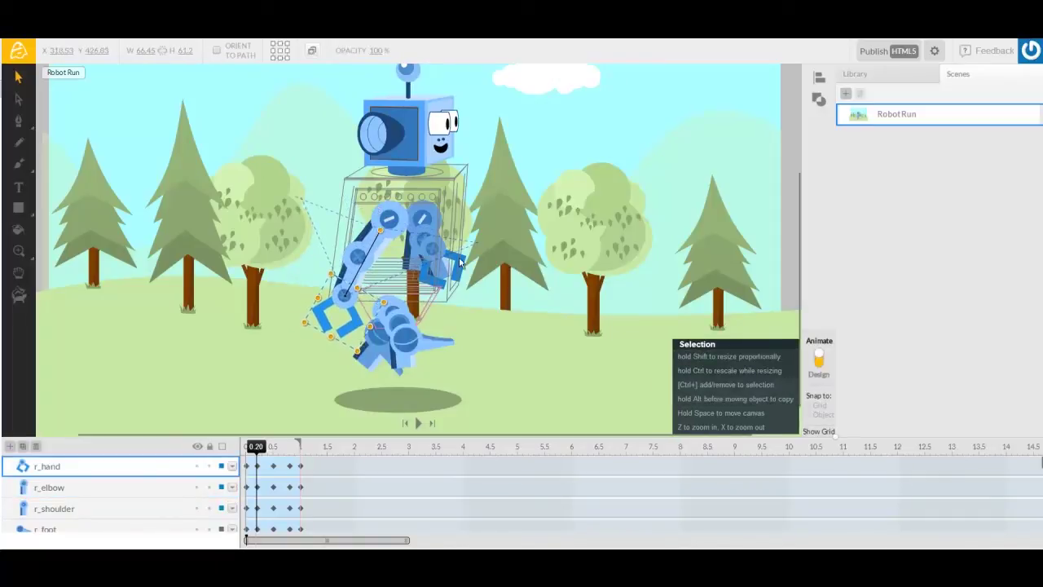
Lock the torso and pelvis layers.
{"action": "left_click", "coordinate": [458, 279]}
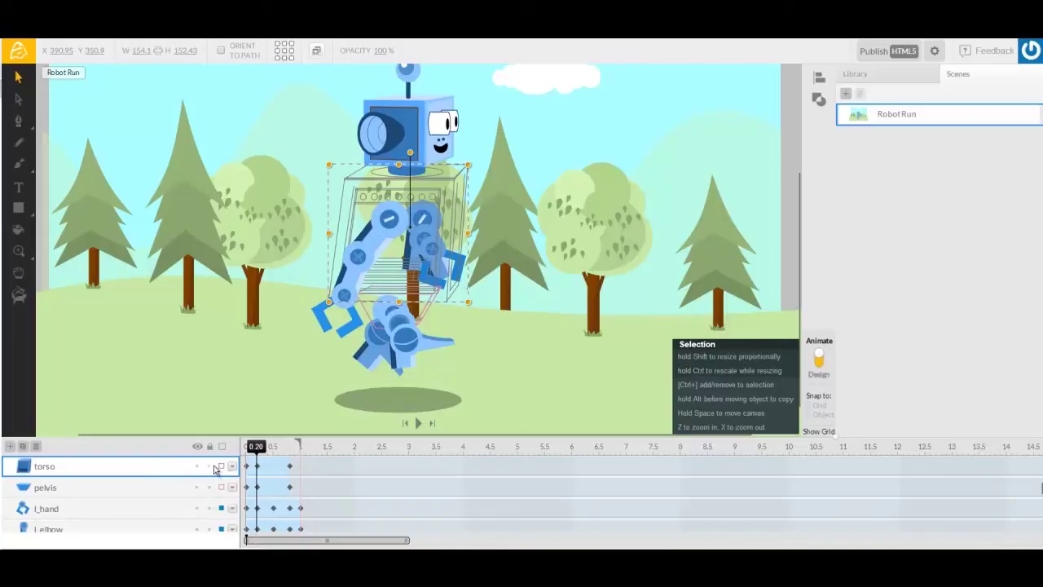
{"action": "left_click", "coordinate": [211, 467]}
{"action": "left_click", "coordinate": [211, 486]}
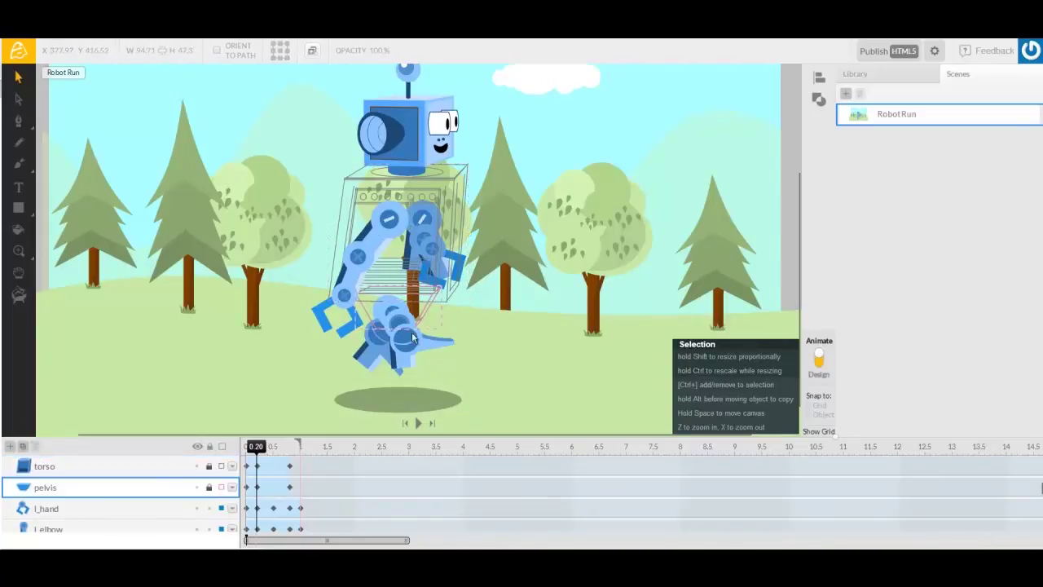
Straighten the left arm downward at 0.2 s by repositioning the hand and forearm and rotating the shoulder piece.
{"action": "left_click", "coordinate": [433, 252]}
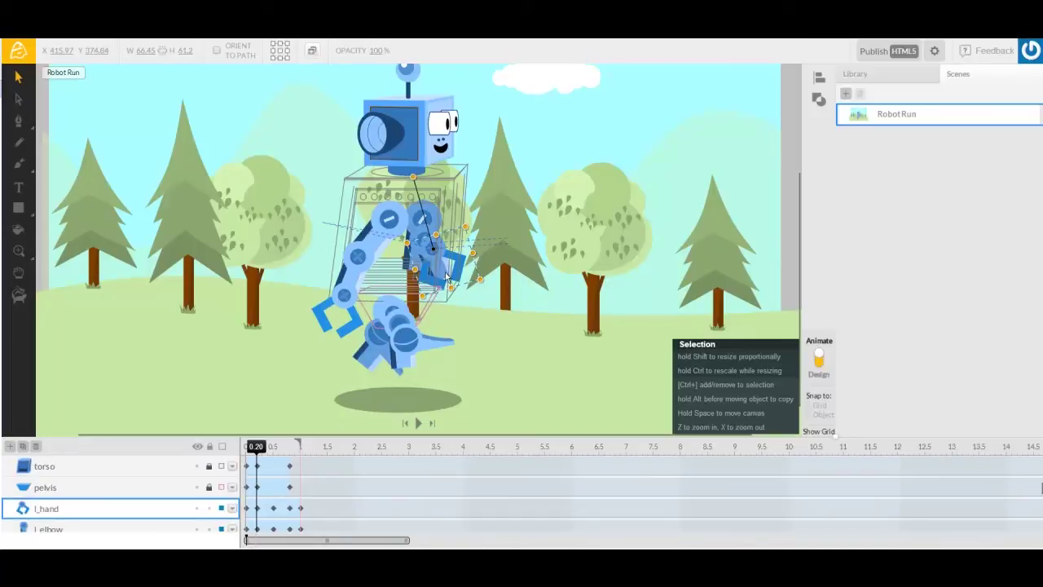
{"action": "left_click_drag", "start_coordinate": [440, 258], "coordinate": [448, 314]}
{"action": "left_click", "coordinate": [446, 294]}
{"action": "left_click", "coordinate": [425, 236]}
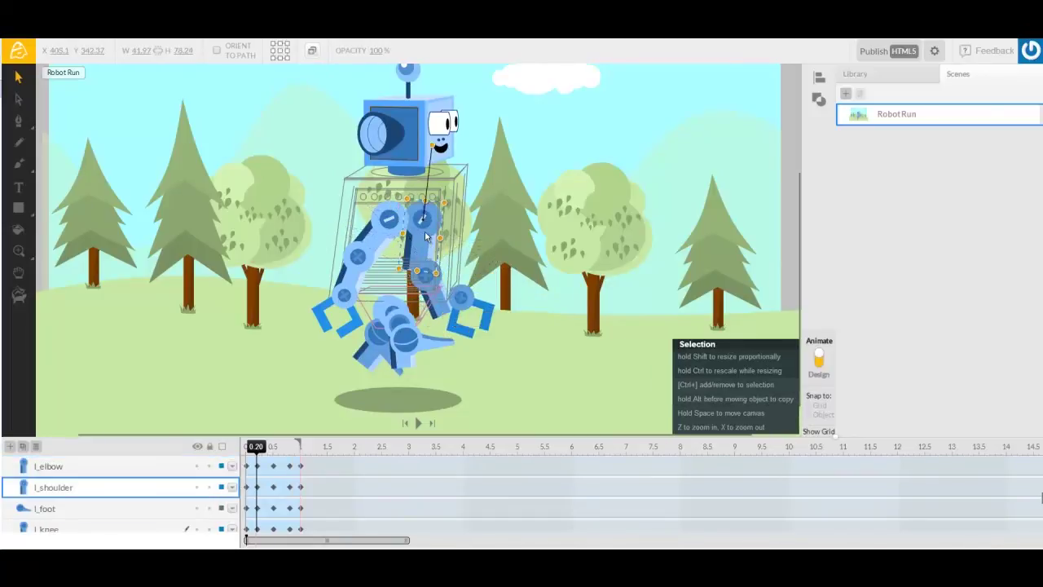
{"action": "left_click_drag", "start_coordinate": [432, 146], "coordinate": [415, 153]}
{"action": "left_click_drag", "start_coordinate": [441, 310], "coordinate": [458, 322]}
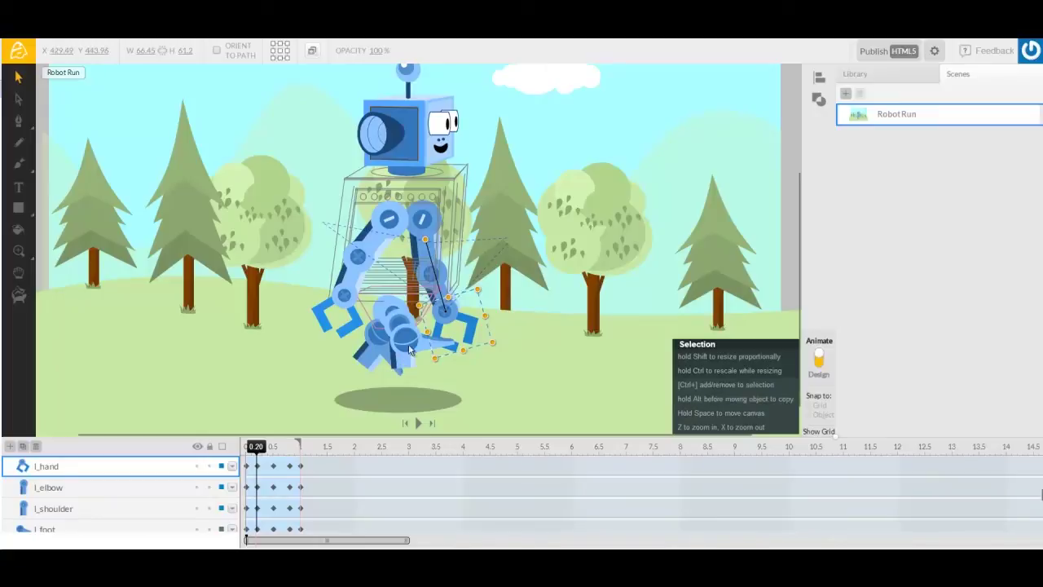
Extend the right leg downward at 0.2 s so its foot stands on the ground shadow.
{"action": "left_click_drag", "start_coordinate": [399, 393], "coordinate": [414, 395]}
{"action": "left_click_drag", "start_coordinate": [405, 342], "coordinate": [408, 367]}
Pose the left leg at 0.2 s with the thigh downward, the lower leg bent back, and the foot attached behind the standing leg.
{"action": "left_click_drag", "start_coordinate": [394, 314], "coordinate": [337, 359]}
{"action": "left_click_drag", "start_coordinate": [391, 298], "coordinate": [344, 301]}
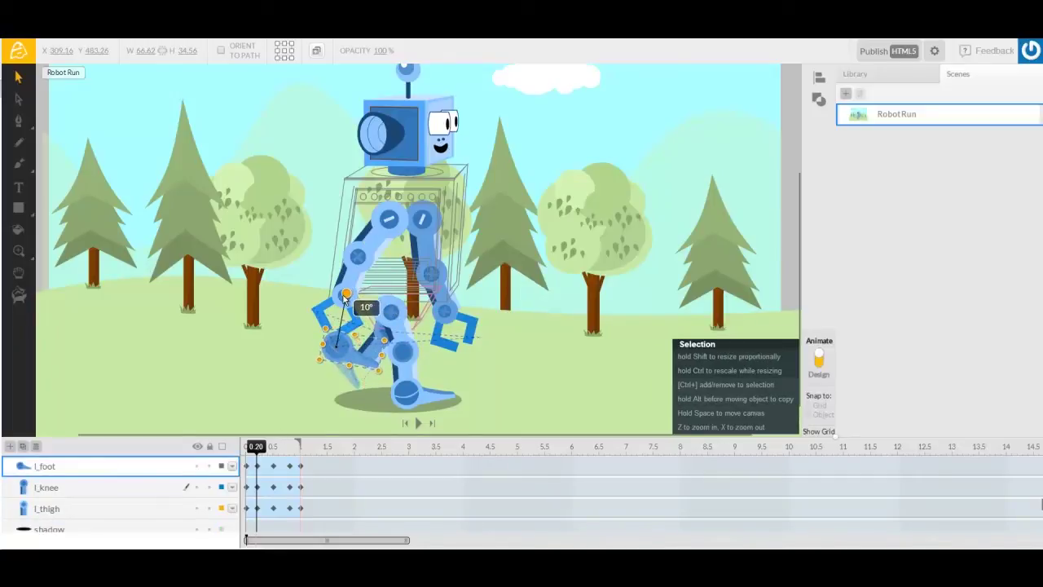
{"action": "left_click_drag", "start_coordinate": [355, 349], "coordinate": [369, 374]}
{"action": "left_click", "coordinate": [378, 332]}
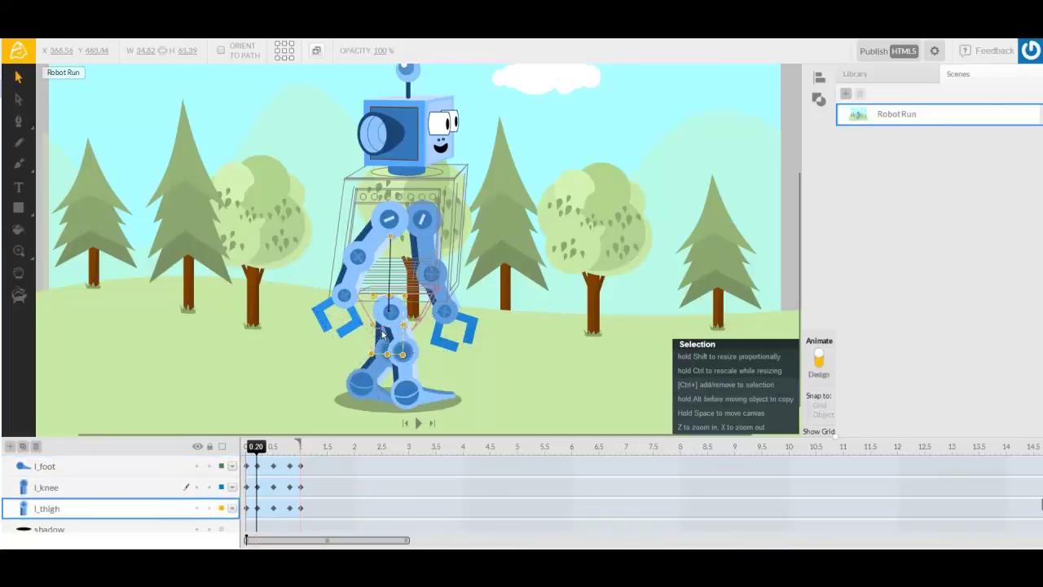
{"action": "left_click_drag", "start_coordinate": [391, 243], "coordinate": [379, 243]}
{"action": "left_click_drag", "start_coordinate": [363, 390], "coordinate": [376, 374]}
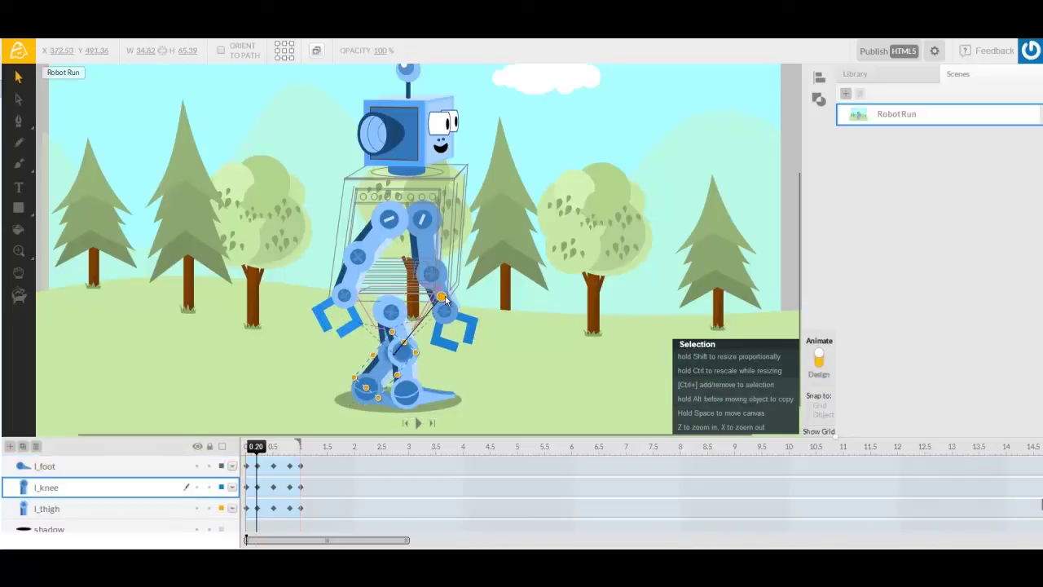
{"action": "left_click_drag", "start_coordinate": [443, 297], "coordinate": [436, 294]}
{"action": "left_click_drag", "start_coordinate": [388, 372], "coordinate": [384, 372]}
Try to raise the torso, pelvis and head together at 0.5 s.
{"action": "left_click_drag", "start_coordinate": [255, 458], "coordinate": [277, 466]}
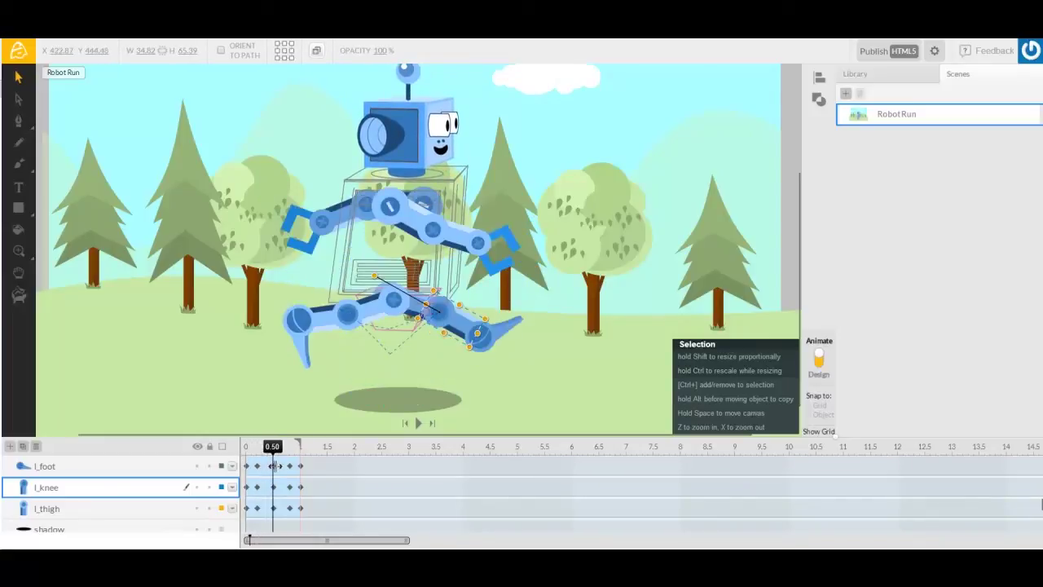
{"action": "left_click", "coordinate": [425, 280]}
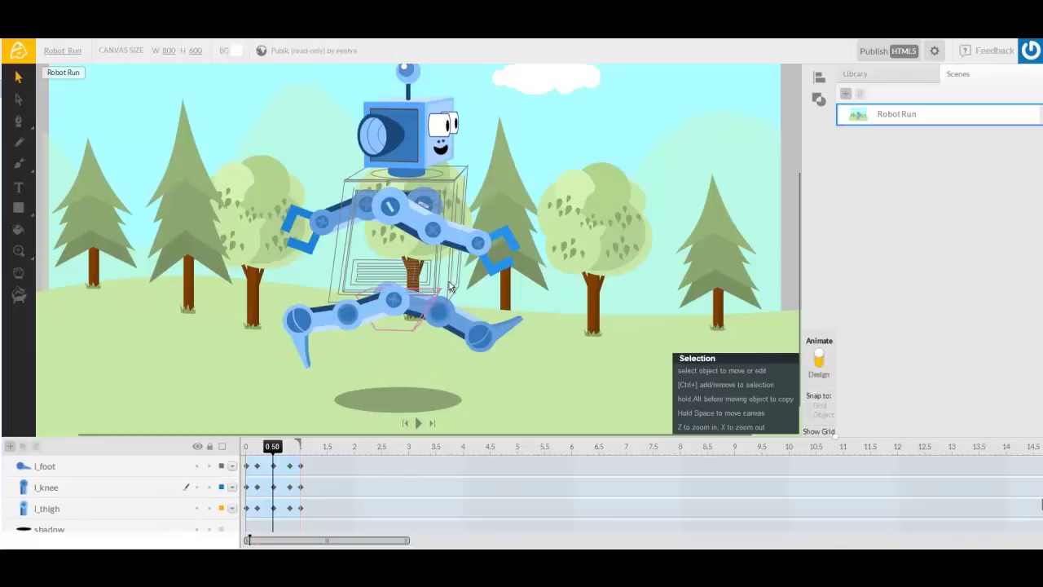
{"action": "left_click", "coordinate": [188, 489]}
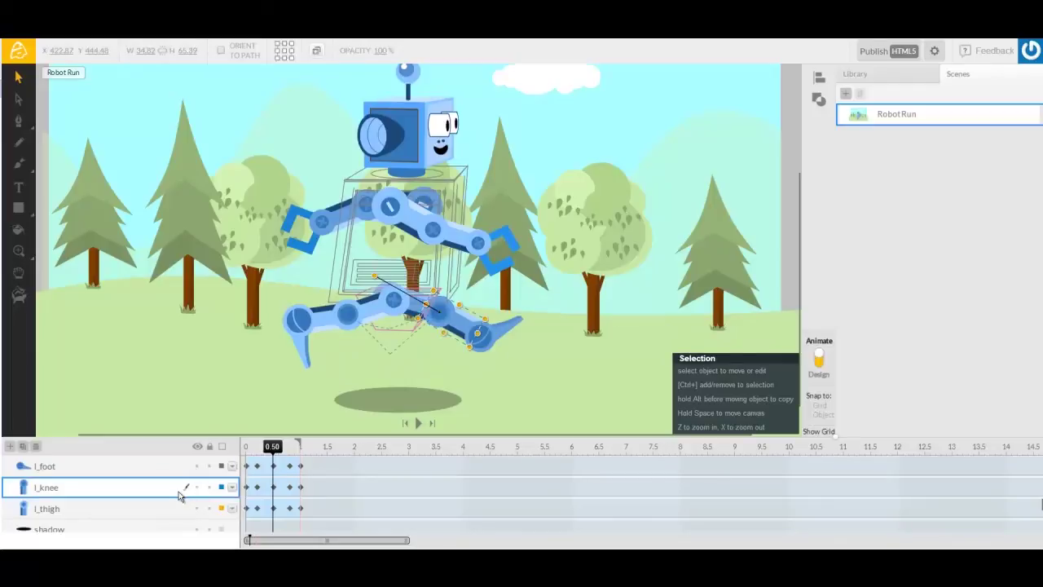
{"action": "scroll", "coordinate": [178, 492], "scroll_direction": "up", "scroll_amount": 3}
{"action": "left_click", "coordinate": [163, 466]}
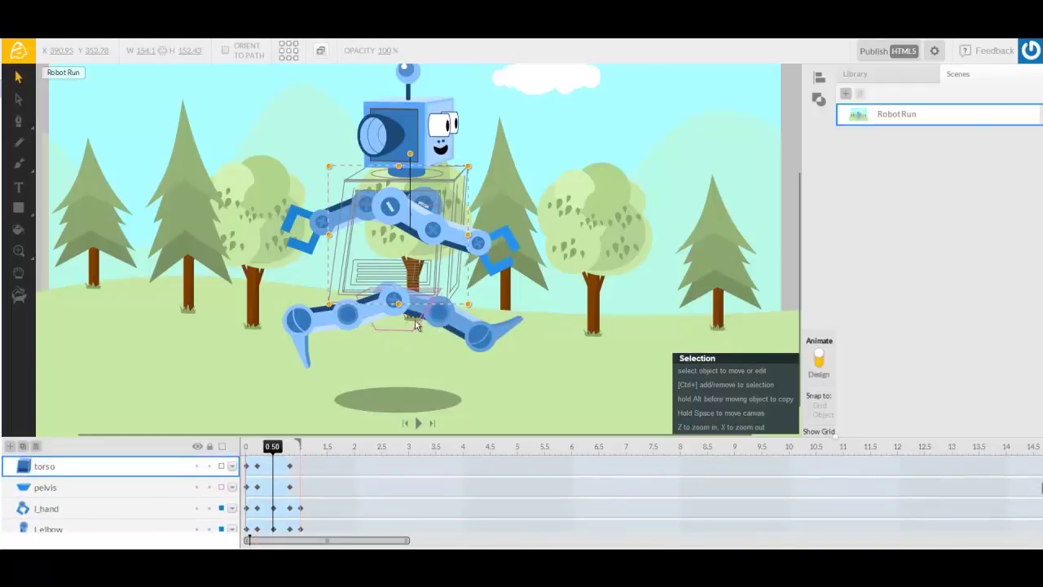
{"action": "left_click", "coordinate": [447, 281], "text": "ctrl"}
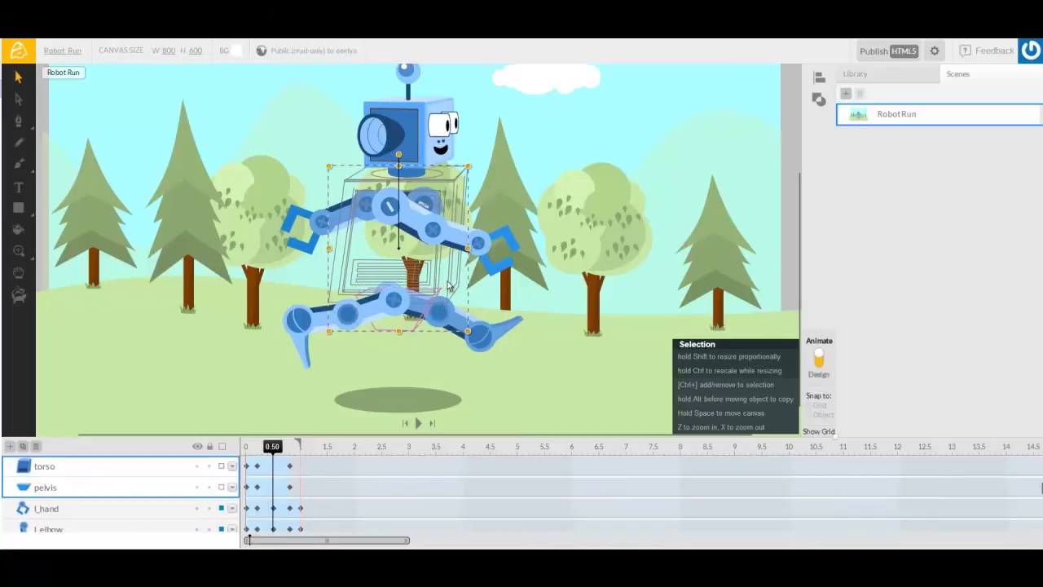
{"action": "left_click", "coordinate": [405, 168], "text": "ctrl"}
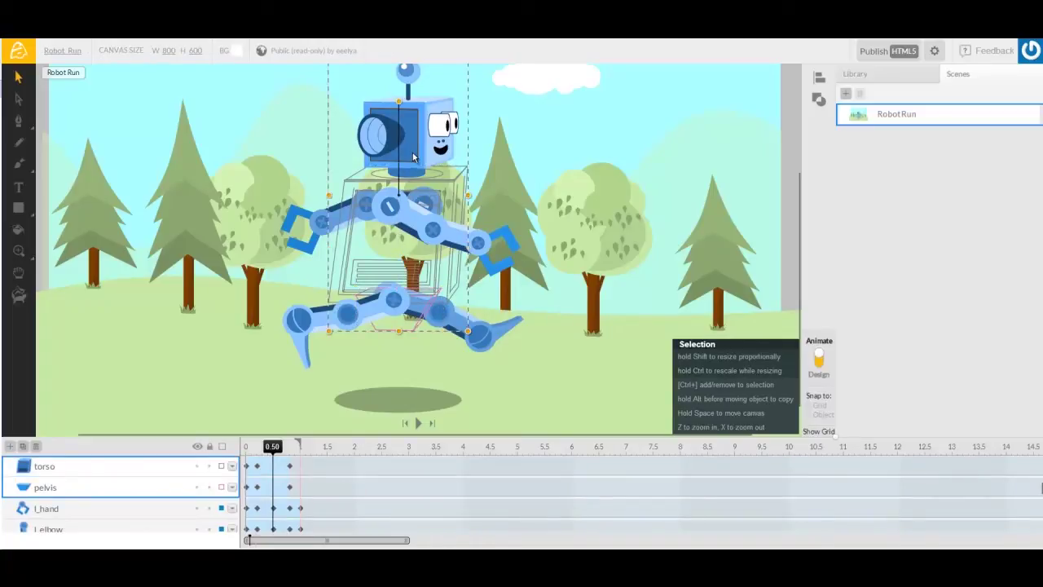
{"action": "left_click_drag", "start_coordinate": [413, 152], "coordinate": [413, 149]}
{"action": "key", "text": "ctrl+z"}
{"action": "left_click", "coordinate": [429, 136]}
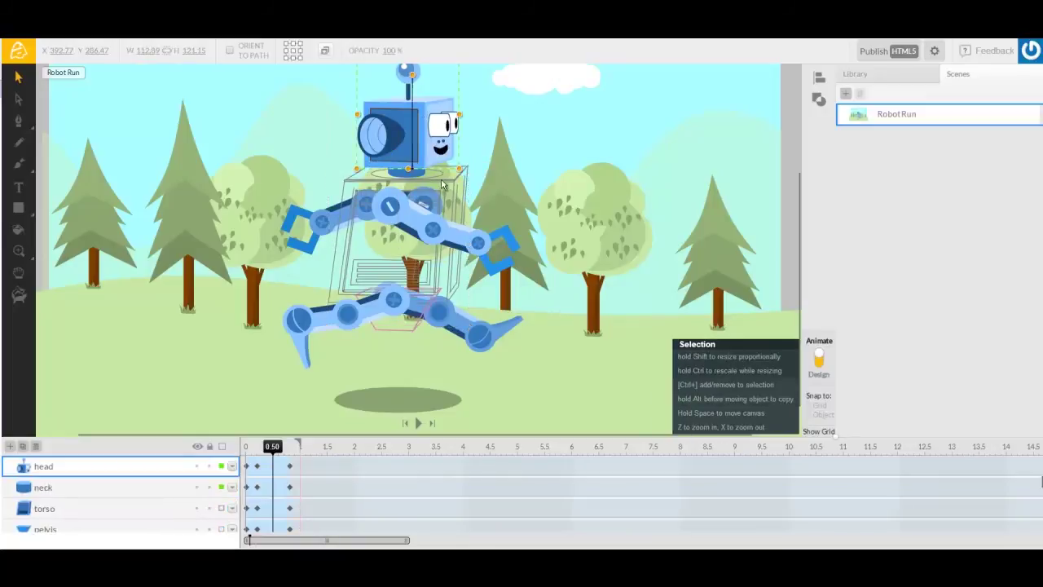
{"action": "left_click", "coordinate": [437, 216], "text": "ctrl"}
{"action": "left_click", "coordinate": [415, 325], "text": "ctrl"}
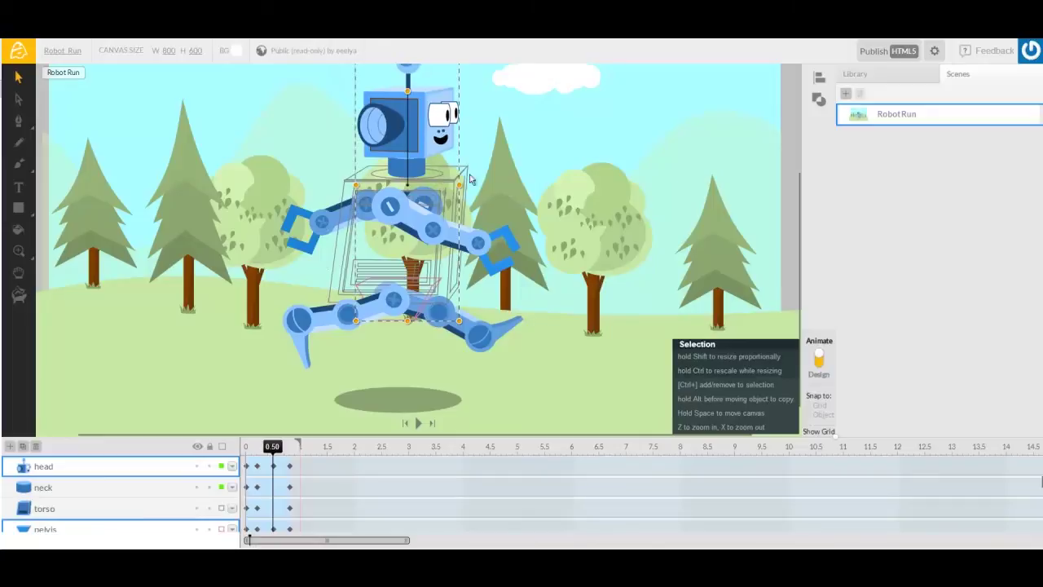
{"action": "left_click", "coordinate": [291, 386]}
Raise the torso and pelvis at 0.5 s and move the head and neck up to match.
{"action": "left_click", "coordinate": [181, 494]}
{"action": "scroll", "coordinate": [181, 495], "scroll_direction": "down", "scroll_amount": 5}
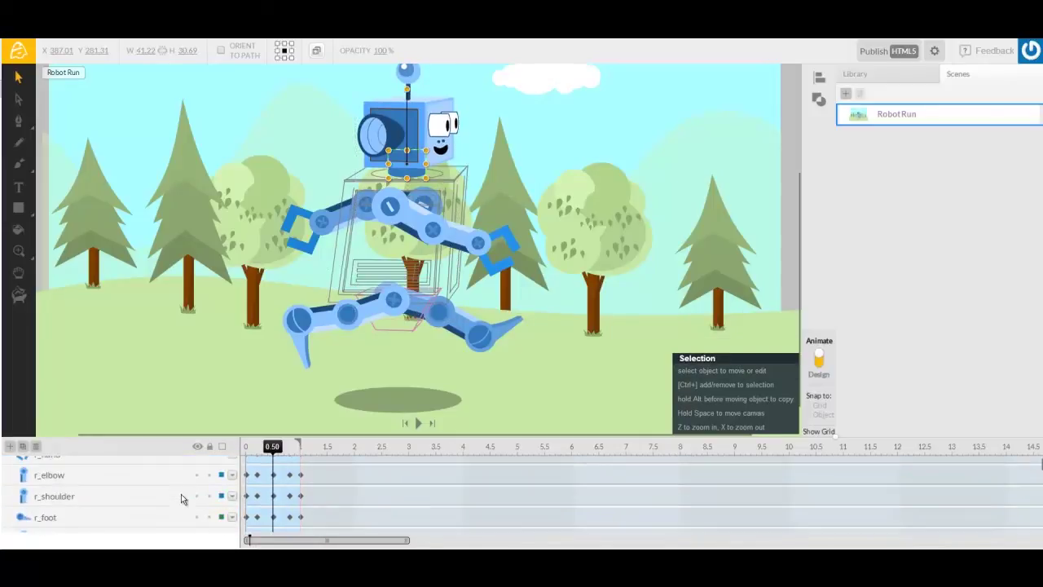
{"action": "scroll", "coordinate": [181, 495], "scroll_direction": "down", "scroll_amount": 5}
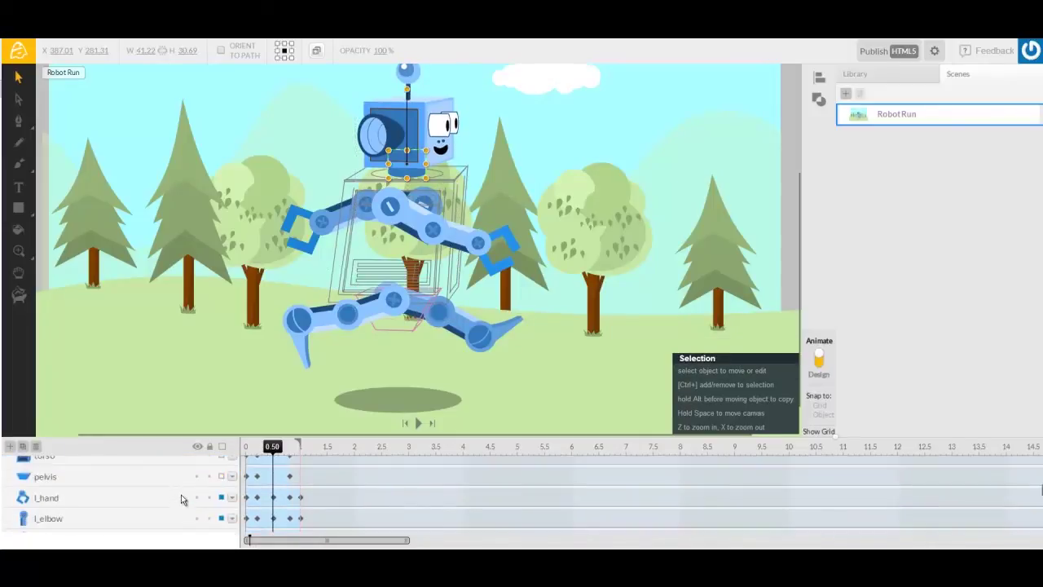
{"action": "left_click", "coordinate": [131, 476]}
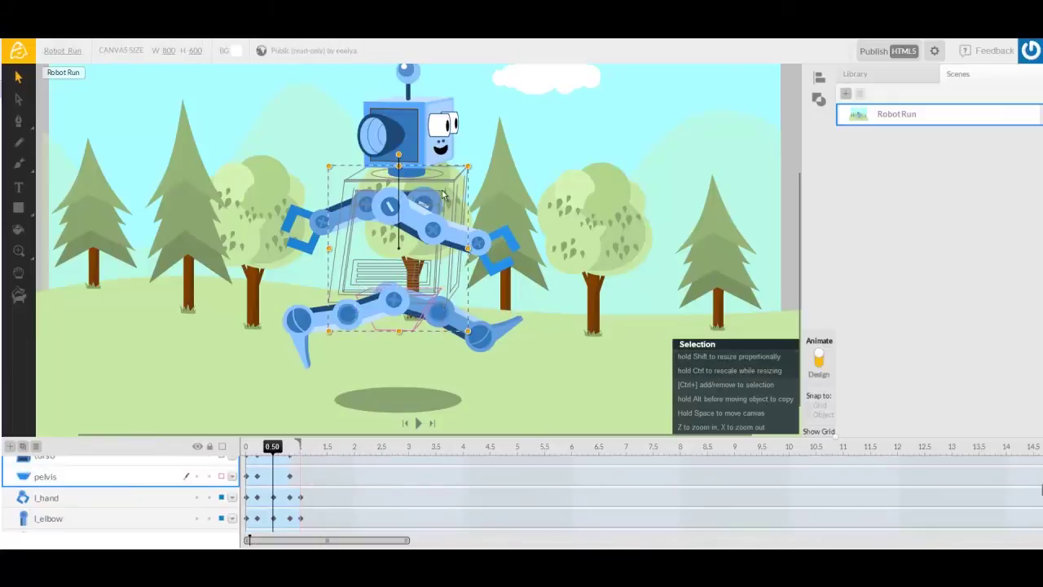
{"action": "mouse_move", "coordinate": [442, 187]}
{"action": "left_mouse_down"}
{"action": "mouse_move", "coordinate": [442, 118]}
{"action": "mouse_move", "coordinate": [443, 173]}
{"action": "left_mouse_up"}
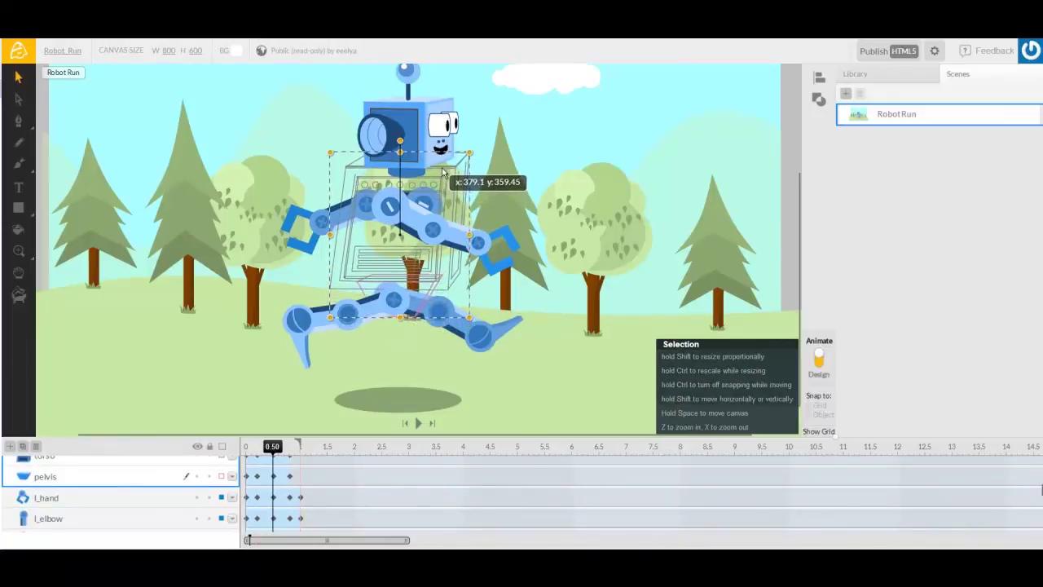
{"action": "left_click_drag", "start_coordinate": [411, 131], "coordinate": [412, 153]}
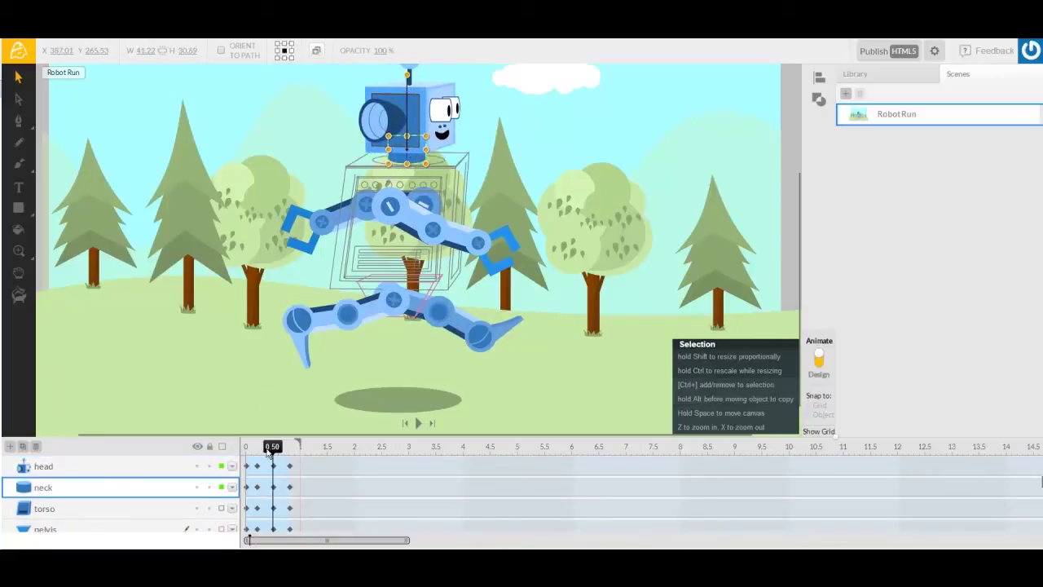
Scrub through the run cycle and compare the poses at 1 s, 0.8 s and 0.2 s.
{"action": "left_click_drag", "start_coordinate": [274, 453], "coordinate": [277, 488]}
{"action": "left_click", "coordinate": [258, 467]}
{"action": "left_click", "coordinate": [275, 466]}
{"action": "left_click_drag", "start_coordinate": [281, 489], "coordinate": [304, 494]}
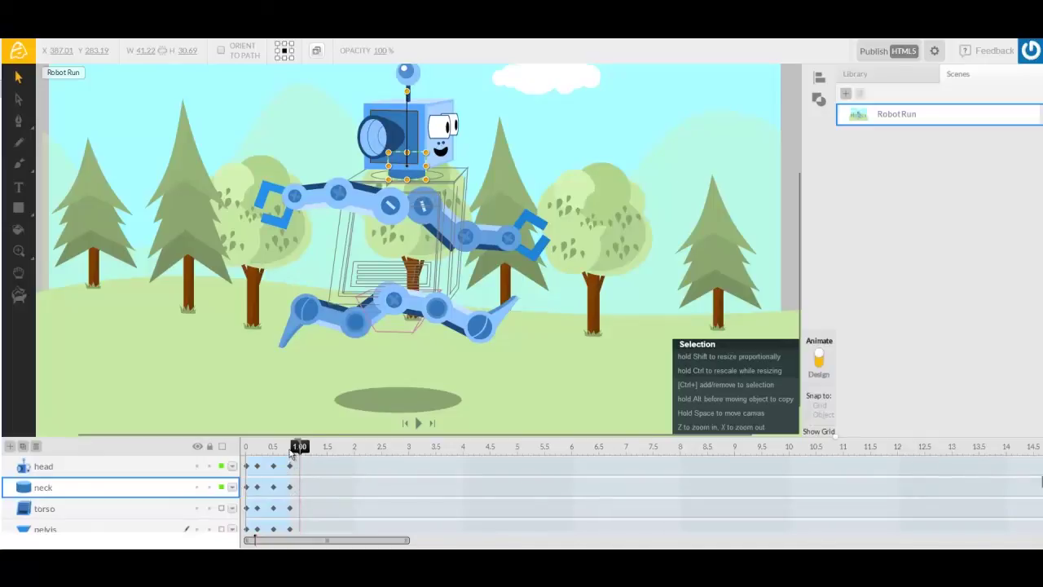
{"action": "left_click", "coordinate": [290, 449]}
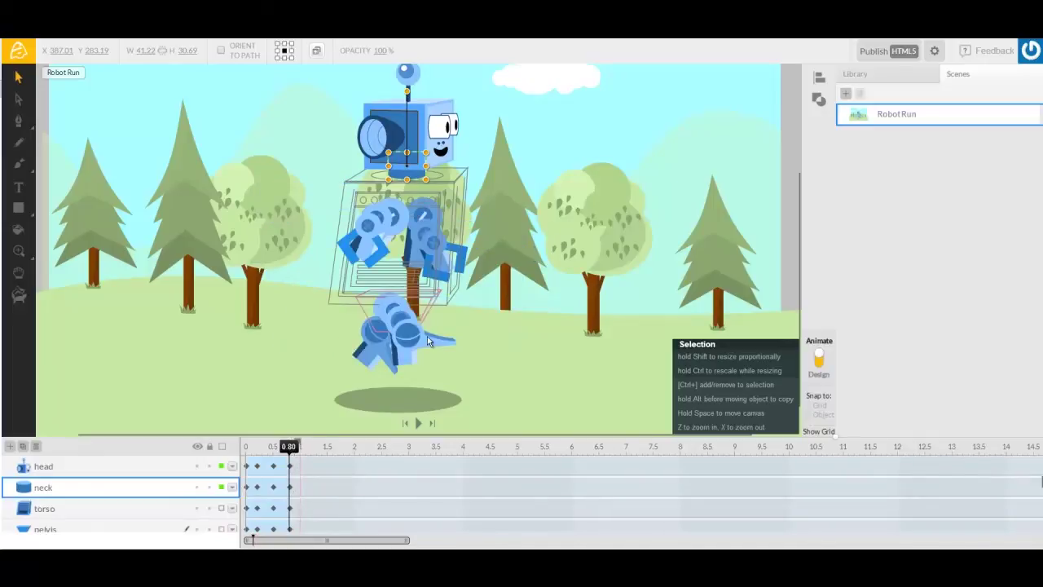
{"action": "left_click", "coordinate": [256, 453]}
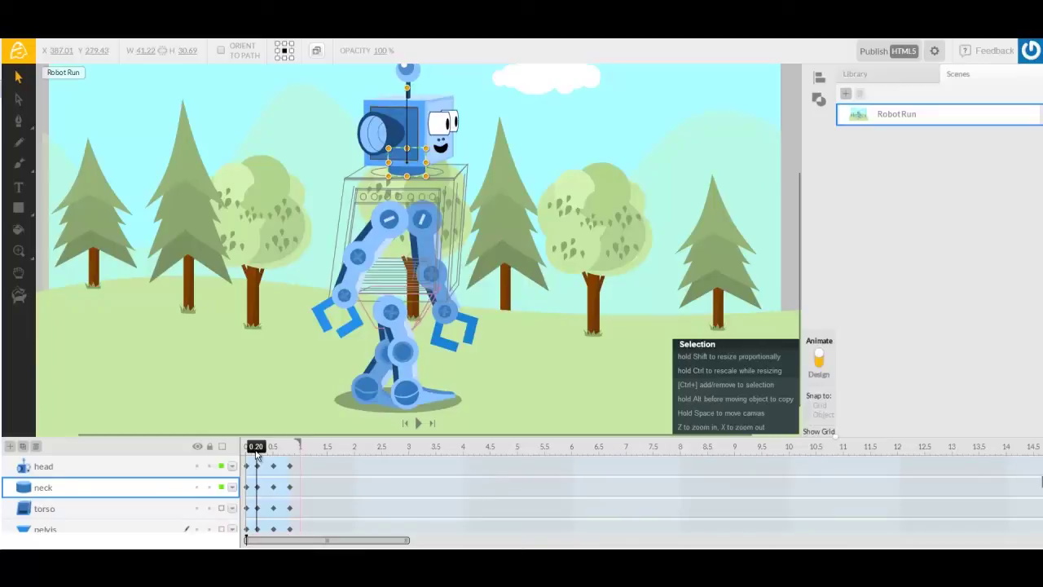
Pose the legs at 0.8 s with the right foot standing on the ground shadow and the left lower leg and foot bent back behind it.
{"action": "left_click_drag", "start_coordinate": [256, 453], "coordinate": [293, 466]}
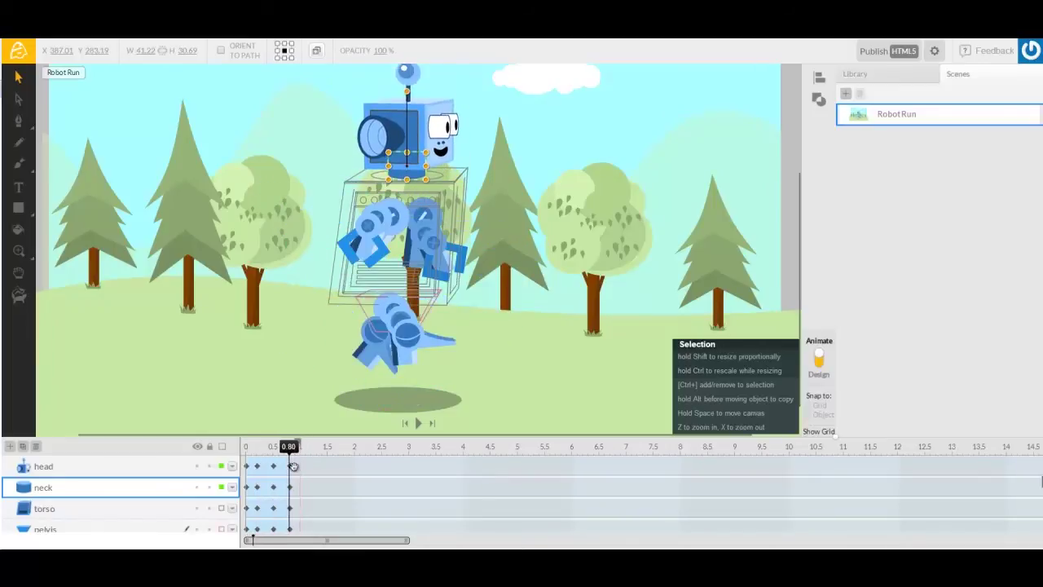
{"action": "left_click_drag", "start_coordinate": [431, 356], "coordinate": [410, 401]}
{"action": "left_click_drag", "start_coordinate": [401, 348], "coordinate": [356, 327]}
{"action": "key", "text": "ctrl+z"}
{"action": "mouse_move", "coordinate": [373, 374]}
{"action": "left_mouse_down"}
{"action": "mouse_move", "coordinate": [372, 399]}
{"action": "mouse_move", "coordinate": [374, 384]}
{"action": "left_mouse_up"}
{"action": "left_click_drag", "start_coordinate": [434, 298], "coordinate": [427, 295]}
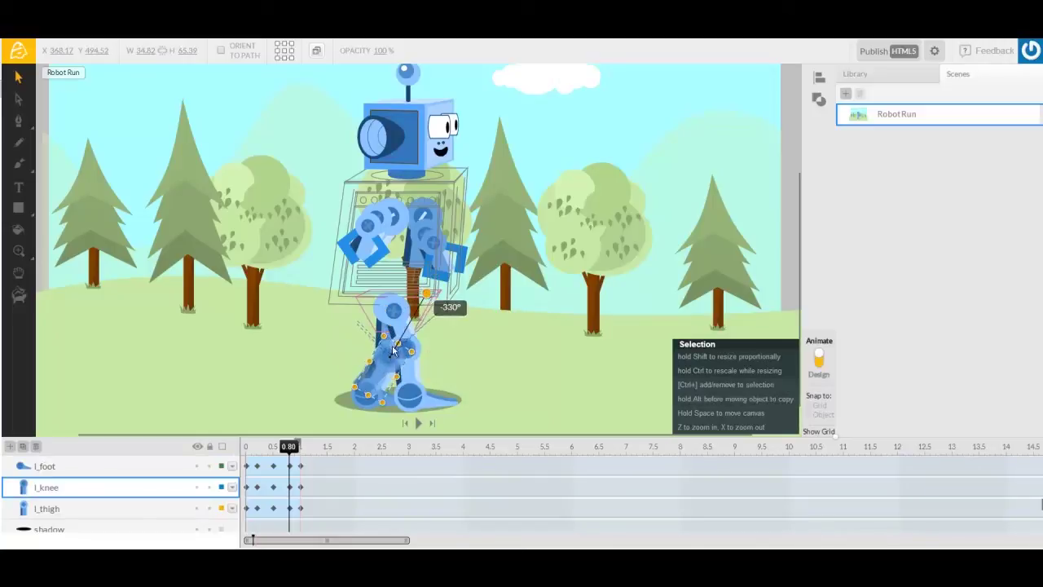
{"action": "left_click_drag", "start_coordinate": [393, 350], "coordinate": [381, 376]}
Straighten the right arm downward at 0.8 s by repositioning the hand and forearm.
{"action": "left_click_drag", "start_coordinate": [292, 449], "coordinate": [294, 476]}
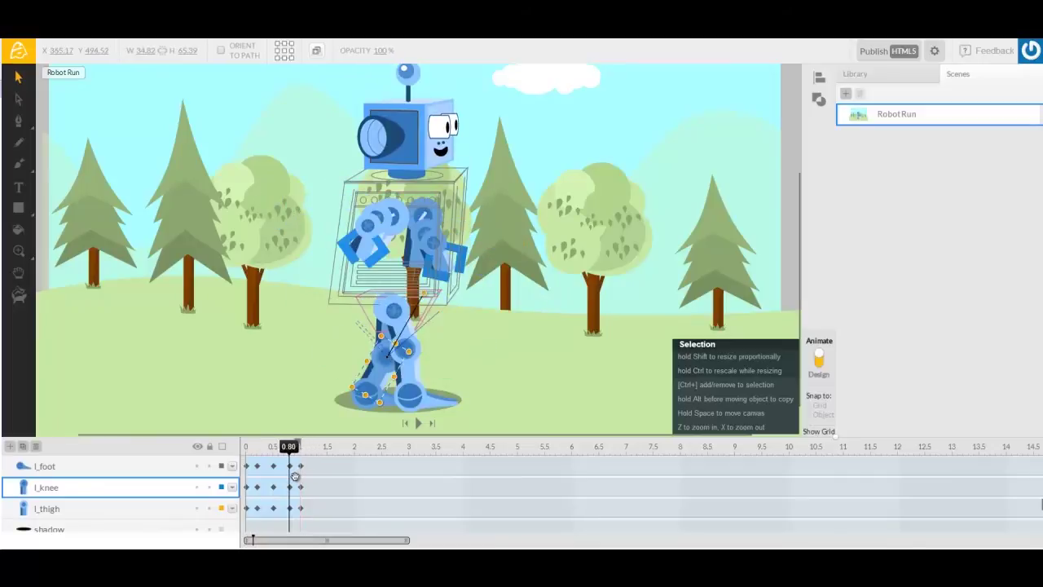
{"action": "left_click_drag", "start_coordinate": [370, 231], "coordinate": [352, 337]}
{"action": "left_click", "coordinate": [355, 316]}
Undo the accidental torso move, lock the torso layer and keep it displayed as an outline.
{"action": "left_click_drag", "start_coordinate": [466, 286], "coordinate": [479, 333]}
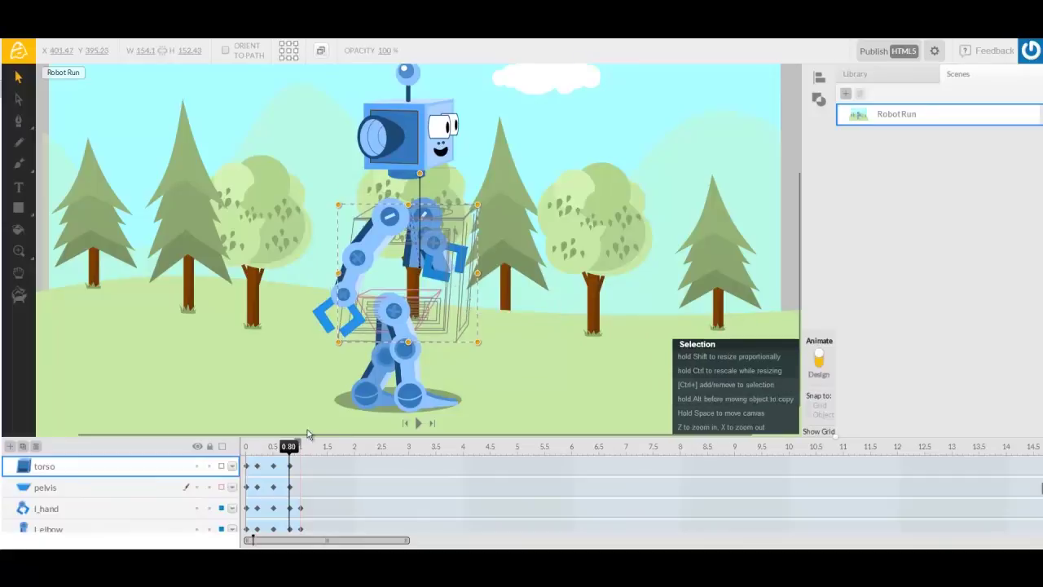
{"action": "key", "text": "ctrl+z"}
{"action": "left_click", "coordinate": [434, 218]}
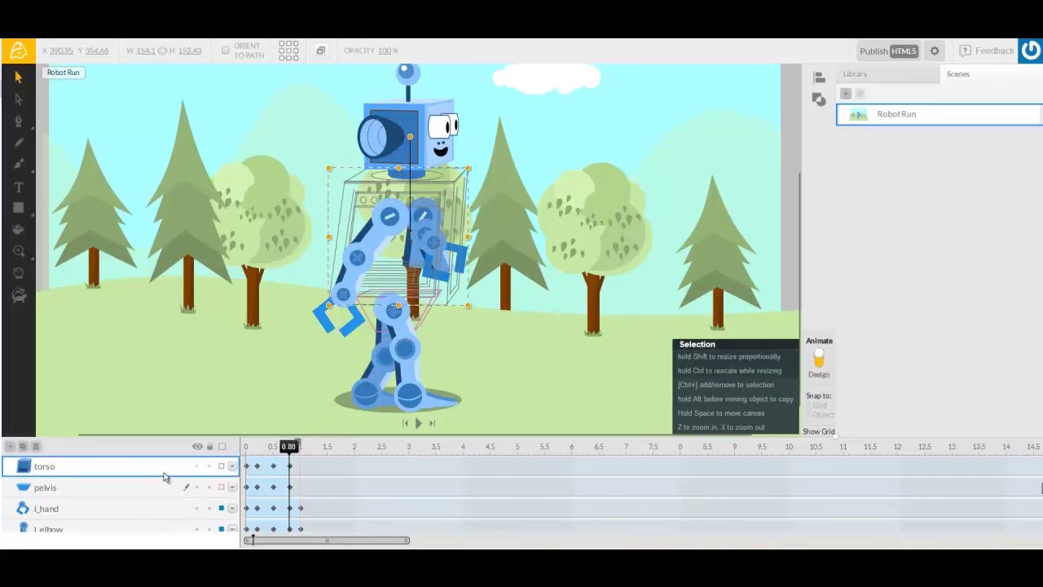
{"action": "left_click", "coordinate": [218, 468]}
{"action": "left_click", "coordinate": [210, 467]}
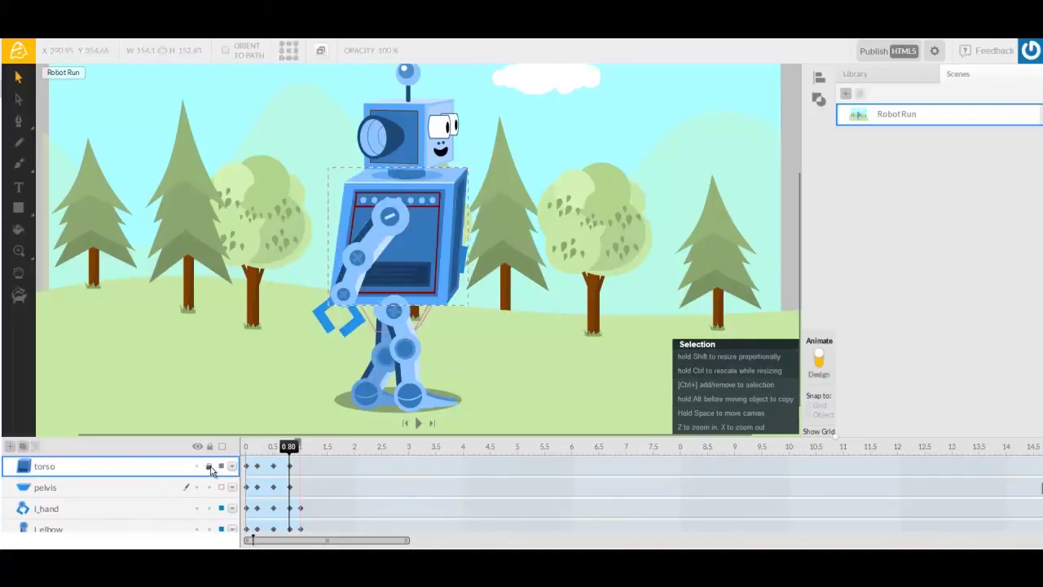
{"action": "left_click", "coordinate": [222, 467]}
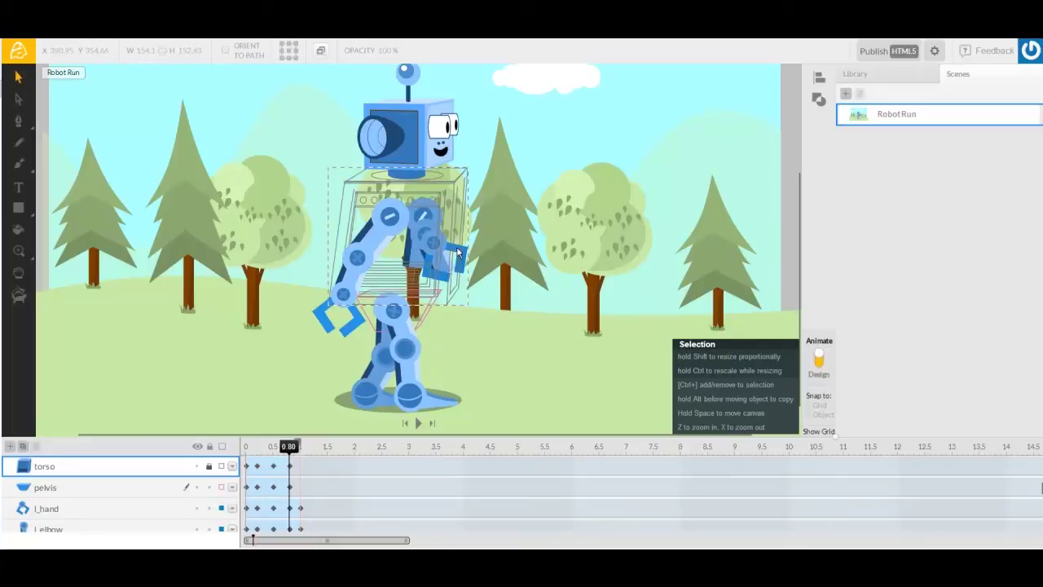
Extend the left arm downward at 0.8 s by lowering the hand and forearm and reattaching the hand at the wrist.
{"action": "left_click", "coordinate": [514, 309]}
{"action": "left_click_drag", "start_coordinate": [440, 252], "coordinate": [456, 313]}
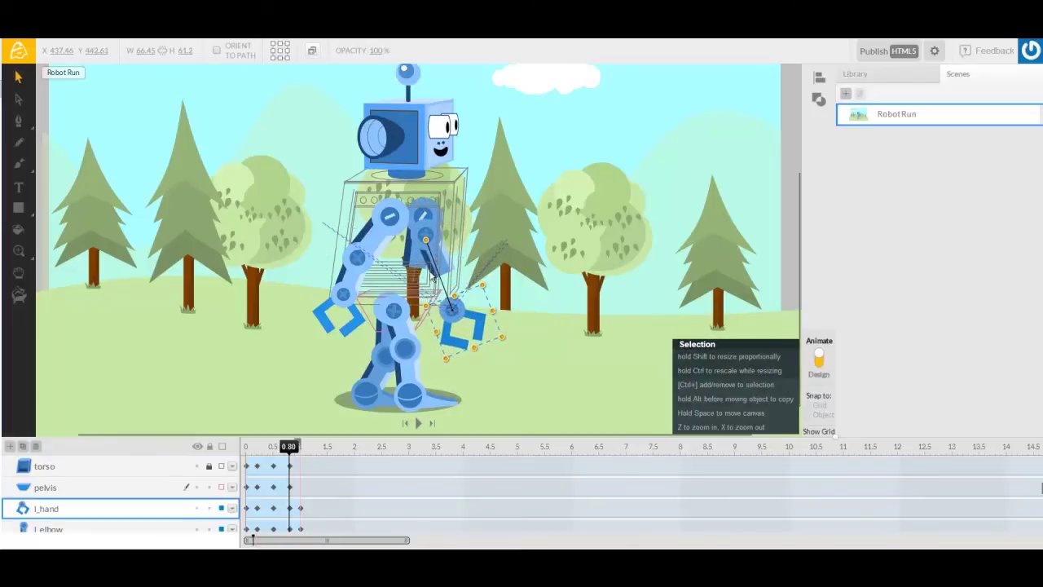
{"action": "left_click_drag", "start_coordinate": [427, 256], "coordinate": [419, 284]}
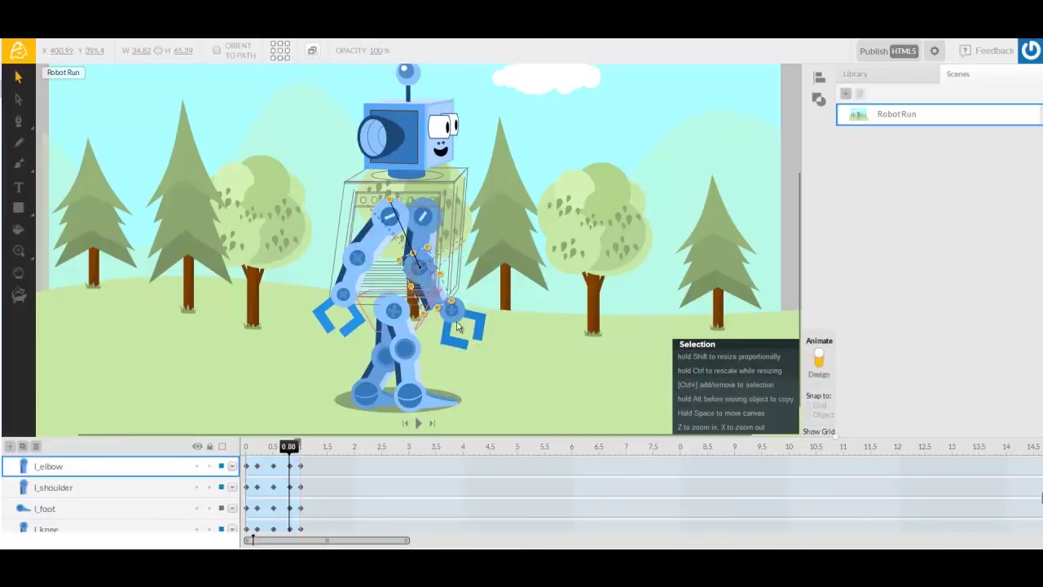
{"action": "left_click_drag", "start_coordinate": [458, 326], "coordinate": [451, 326]}
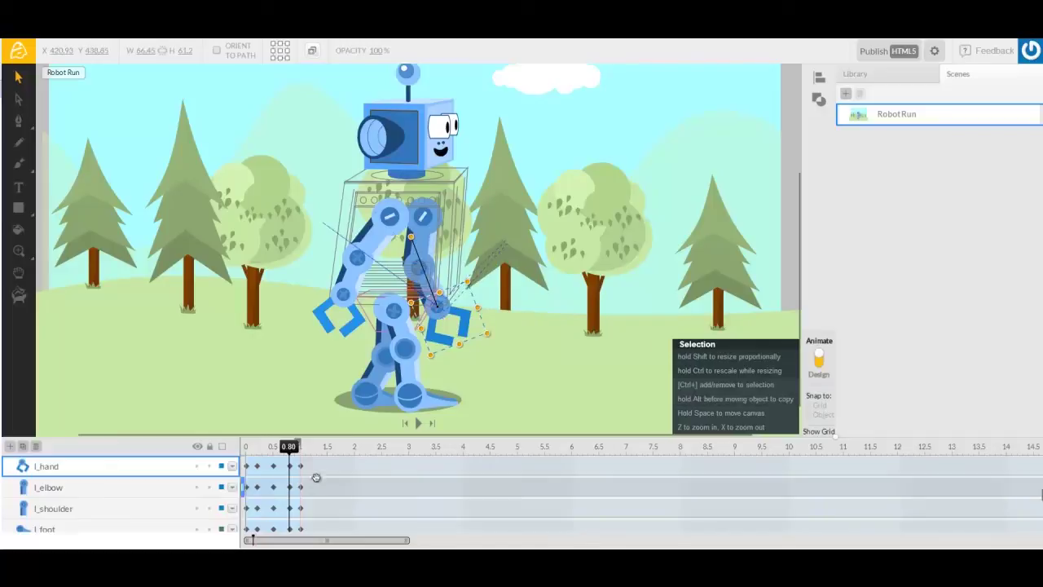
Rotate the right foot nearly level at 0.1 s and lower it onto the ground shadow at about X 403, Y 533.
{"action": "left_click_drag", "start_coordinate": [289, 454], "coordinate": [242, 496]}
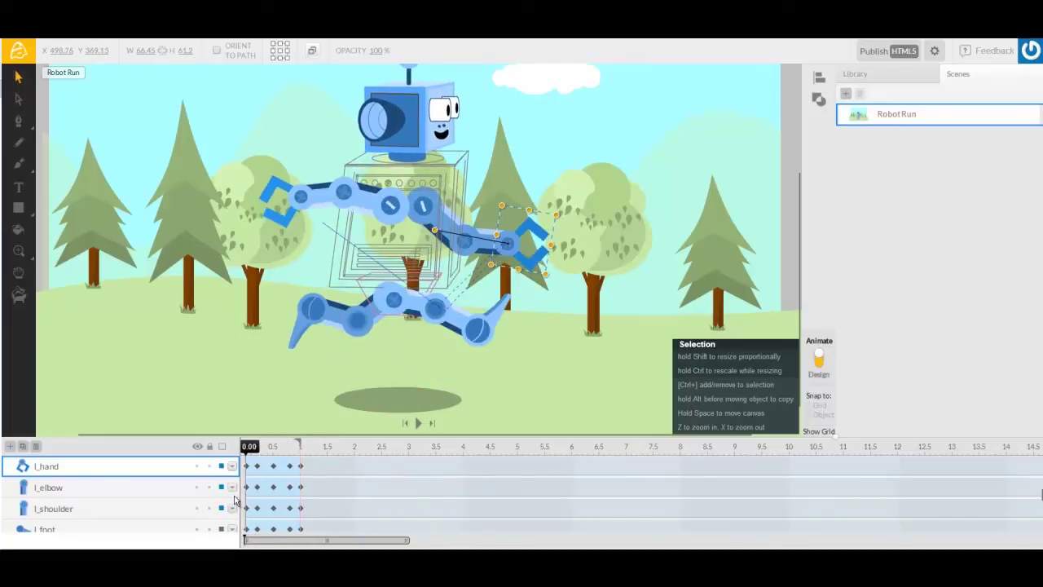
{"action": "left_click", "coordinate": [257, 452]}
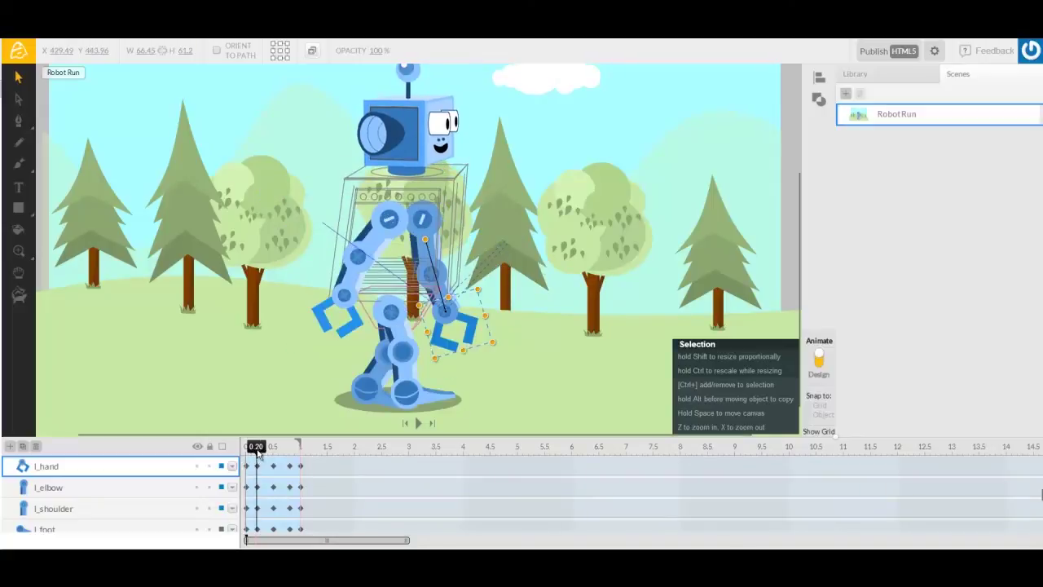
{"action": "left_click_drag", "start_coordinate": [255, 455], "coordinate": [247, 456]}
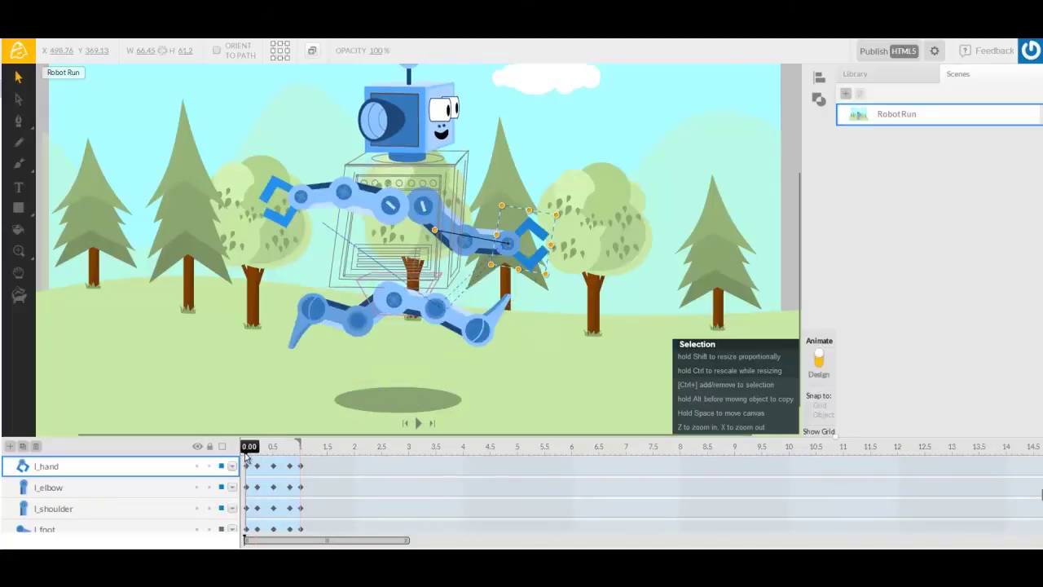
{"action": "left_click", "coordinate": [252, 454]}
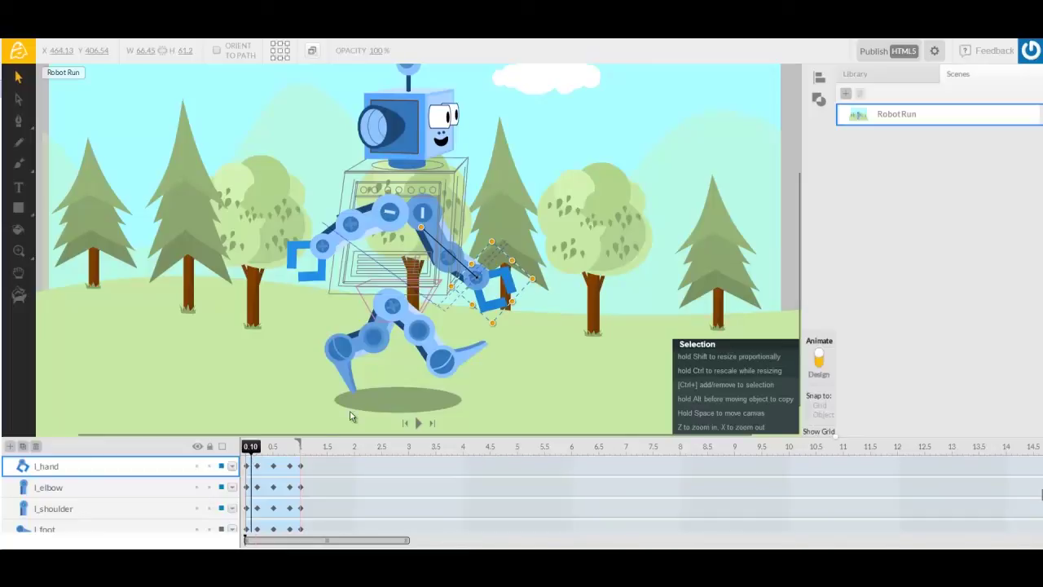
{"action": "left_click", "coordinate": [465, 357]}
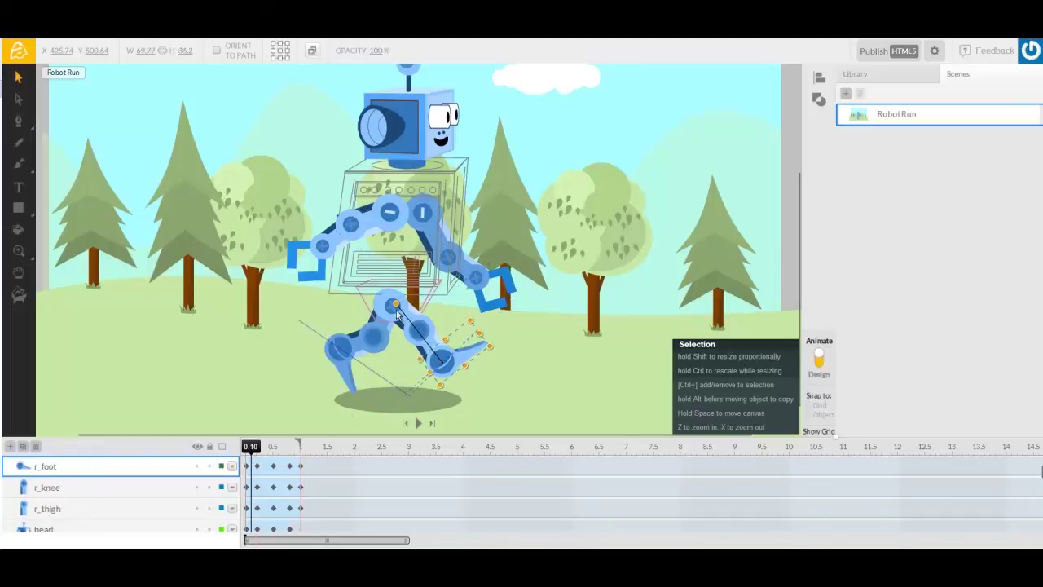
{"action": "left_click_drag", "start_coordinate": [395, 304], "coordinate": [427, 290]}
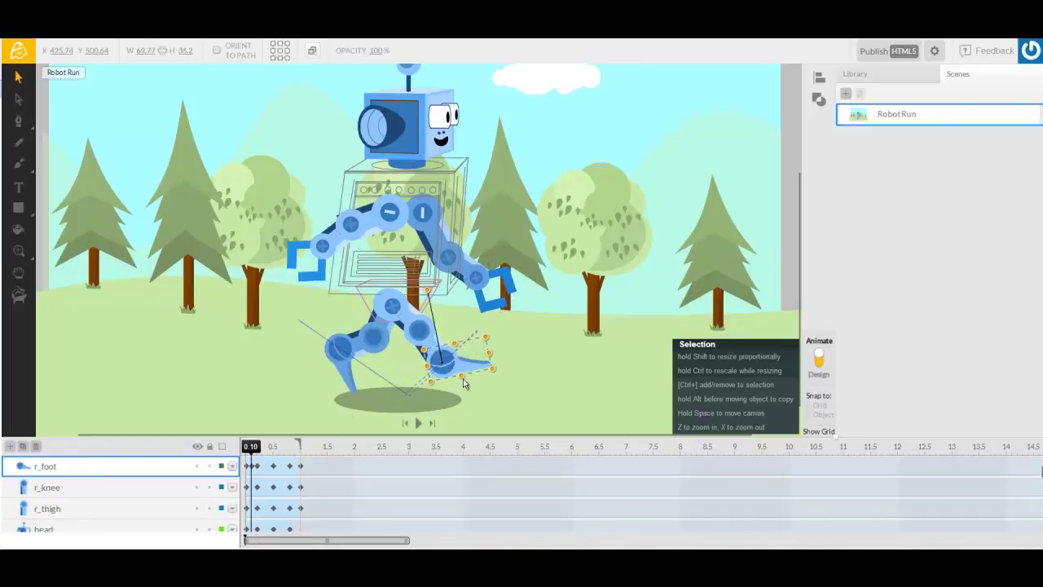
{"action": "left_click_drag", "start_coordinate": [458, 368], "coordinate": [427, 414]}
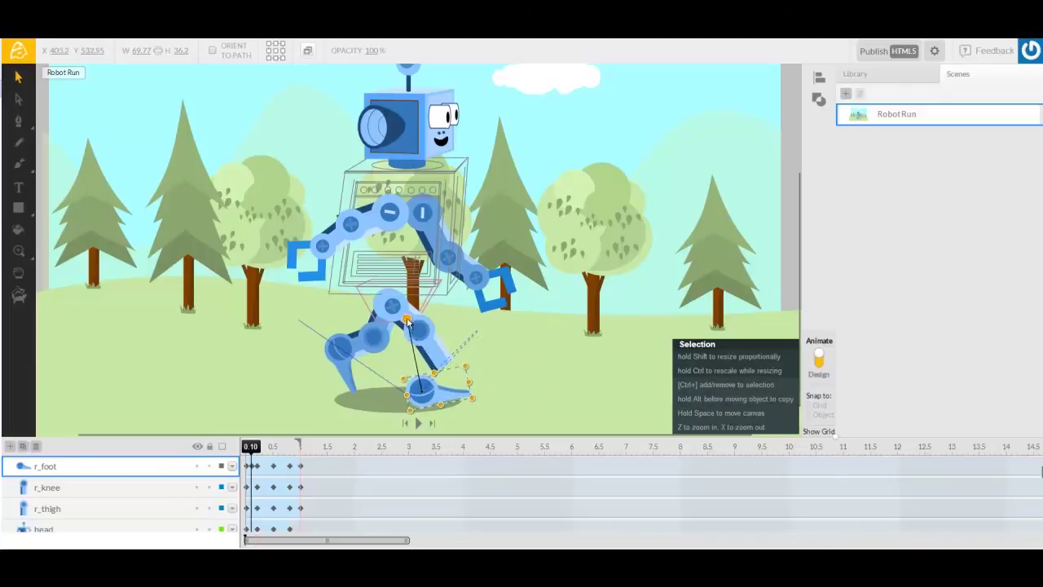
{"action": "left_click_drag", "start_coordinate": [415, 321], "coordinate": [417, 320]}
Rotate and reposition the right lower leg and thigh at 0.1 s so they connect to the lowered foot.
{"action": "left_click", "coordinate": [440, 358]}
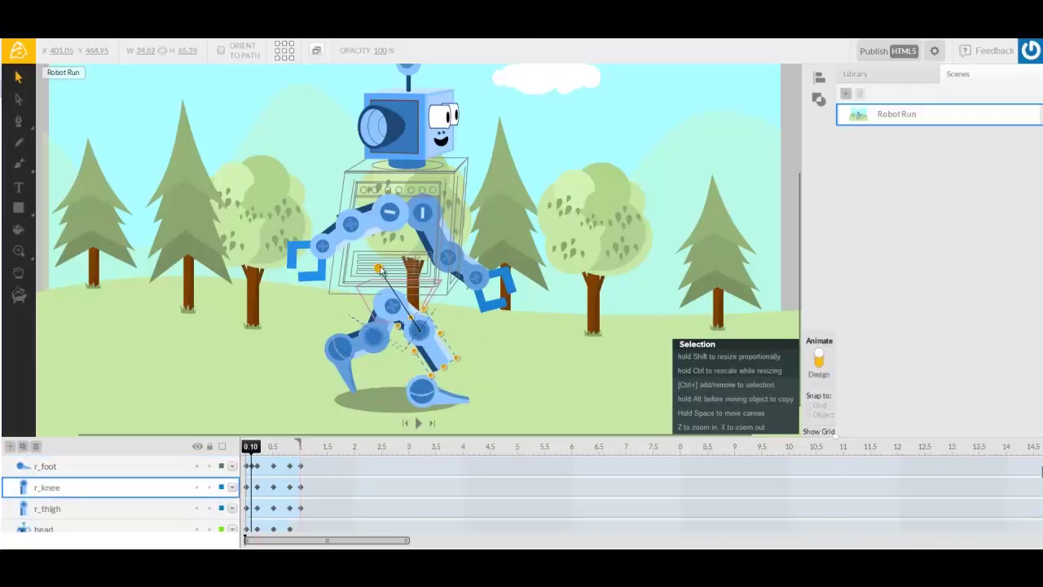
{"action": "left_click_drag", "start_coordinate": [380, 268], "coordinate": [420, 276]}
{"action": "left_click_drag", "start_coordinate": [429, 354], "coordinate": [430, 363]}
{"action": "left_click", "coordinate": [414, 321]}
{"action": "left_click_drag", "start_coordinate": [341, 255], "coordinate": [347, 257]}
{"action": "left_click", "coordinate": [246, 450]}
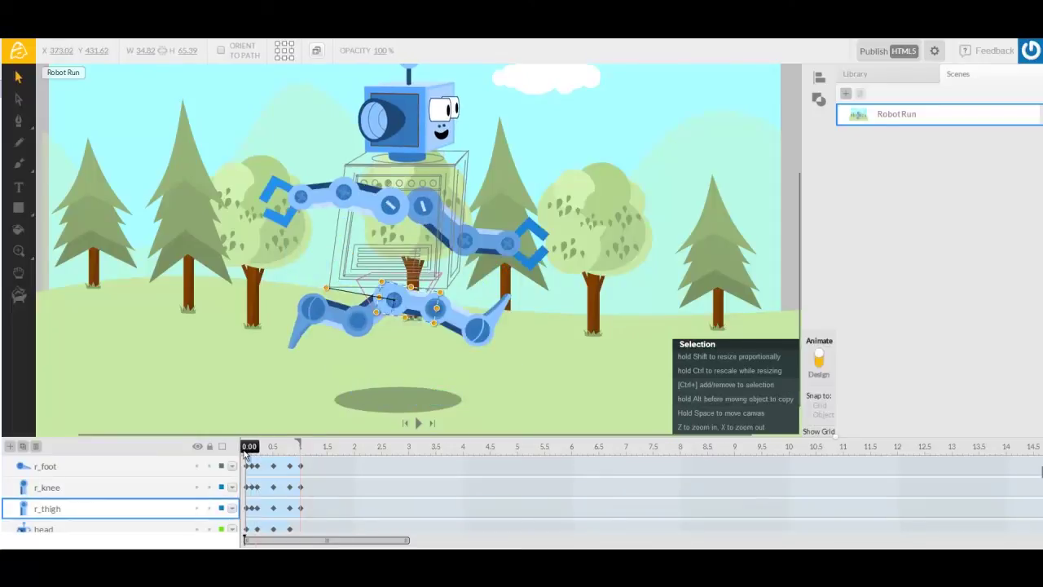
Rotate the left foot level at 0.7 s and place it on the ground shadow at about X 386, Y 533.
{"action": "left_click_drag", "start_coordinate": [245, 454], "coordinate": [283, 466]}
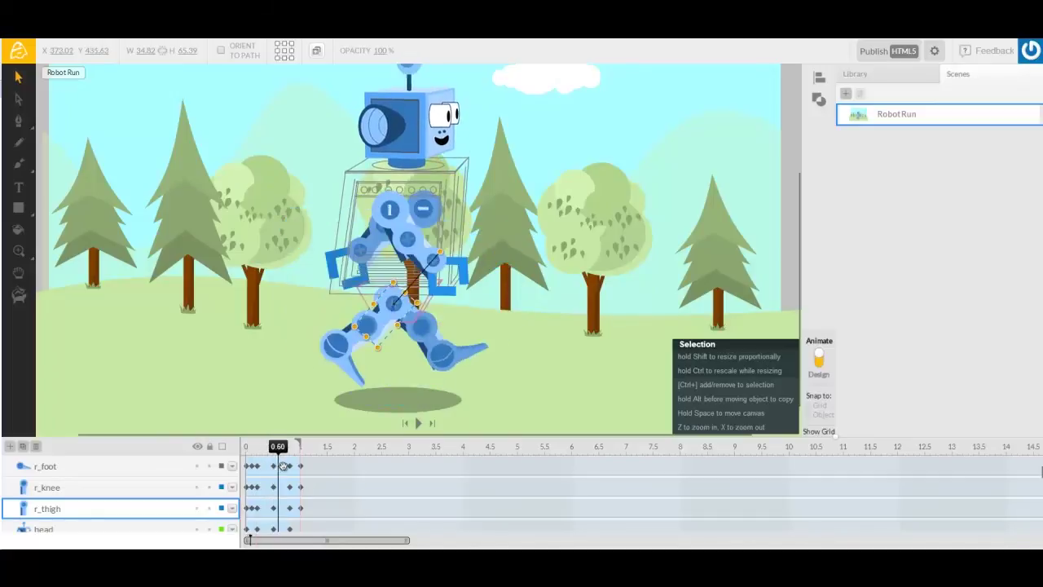
{"action": "left_click", "coordinate": [446, 362]}
{"action": "key", "text": "ctrl+z"}
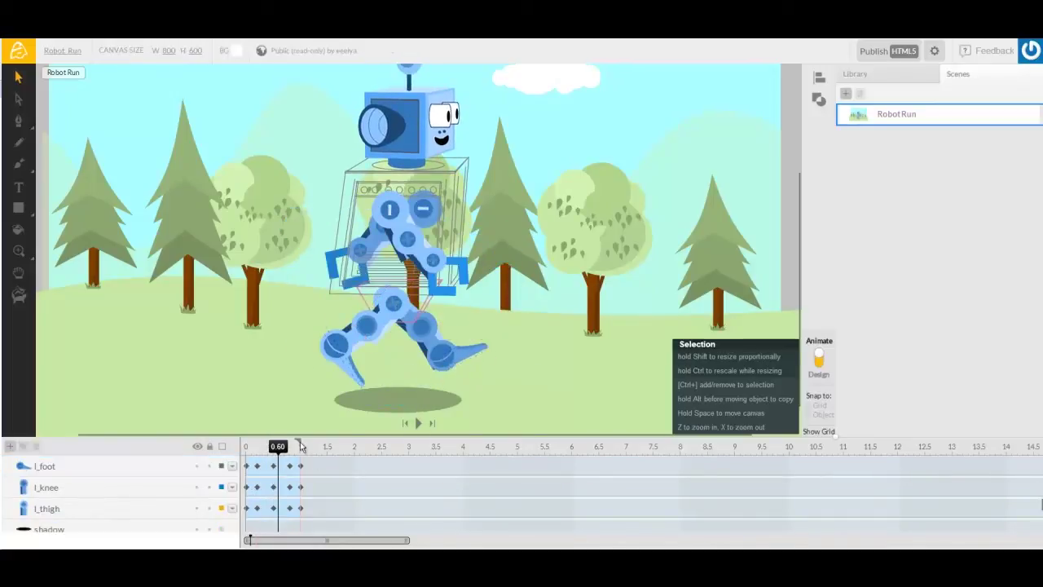
{"action": "left_click_drag", "start_coordinate": [279, 451], "coordinate": [284, 451]}
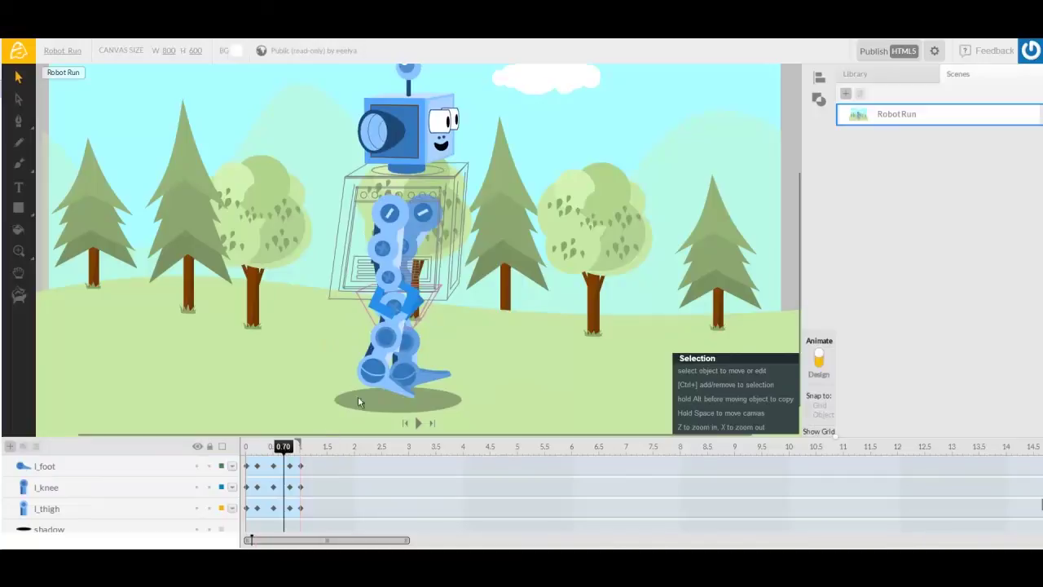
{"action": "left_click", "coordinate": [410, 392]}
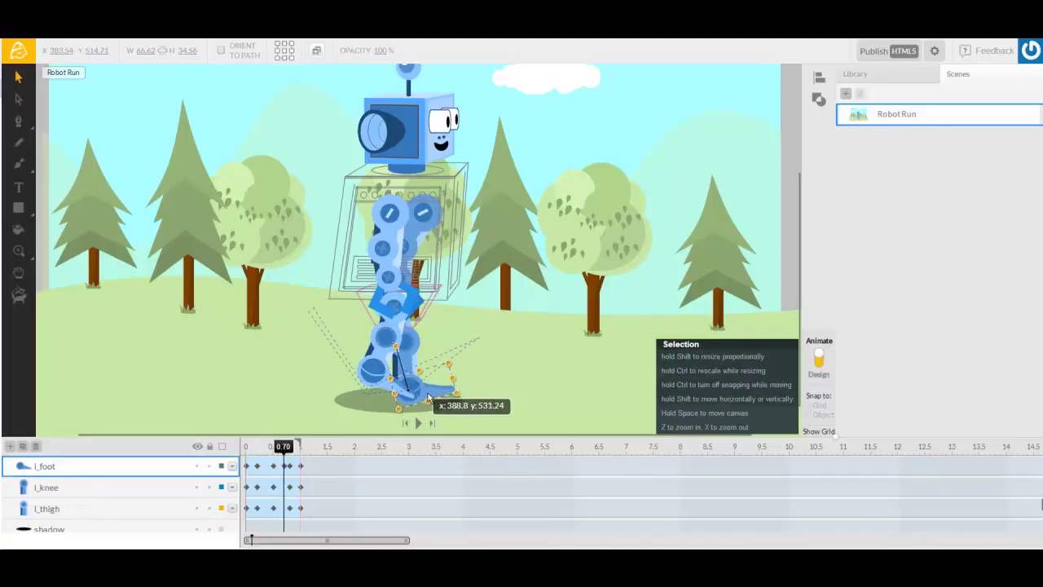
{"action": "left_click_drag", "start_coordinate": [401, 348], "coordinate": [415, 343]}
{"action": "left_click_drag", "start_coordinate": [417, 394], "coordinate": [412, 401]}
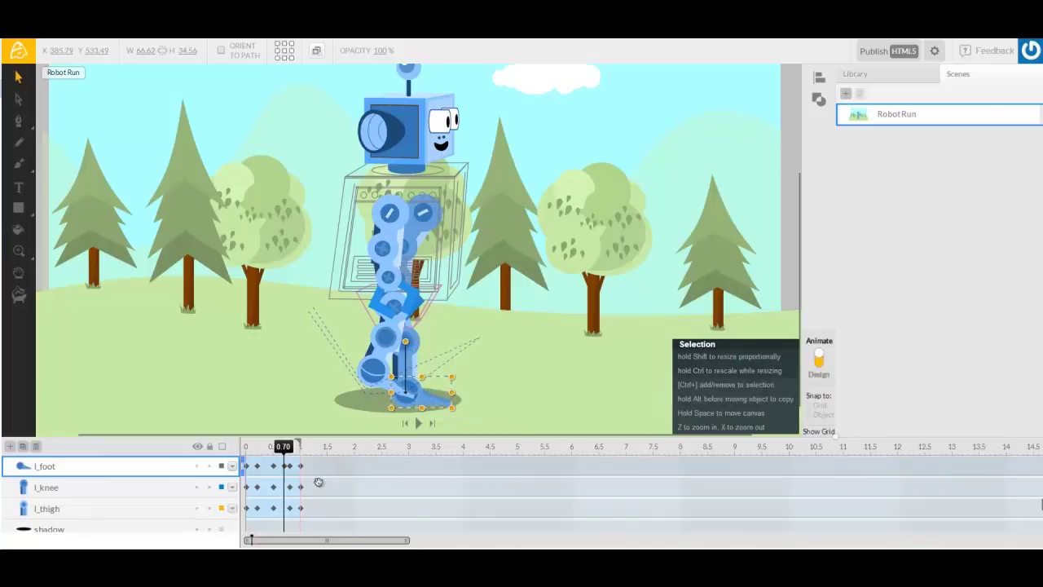
Refine the arms at 0.1 s by shifting the right forearm and hand outward and moving the left hand to about X 464, Y 411.
{"action": "left_click", "coordinate": [290, 449]}
{"action": "left_click_drag", "start_coordinate": [291, 453], "coordinate": [252, 483]}
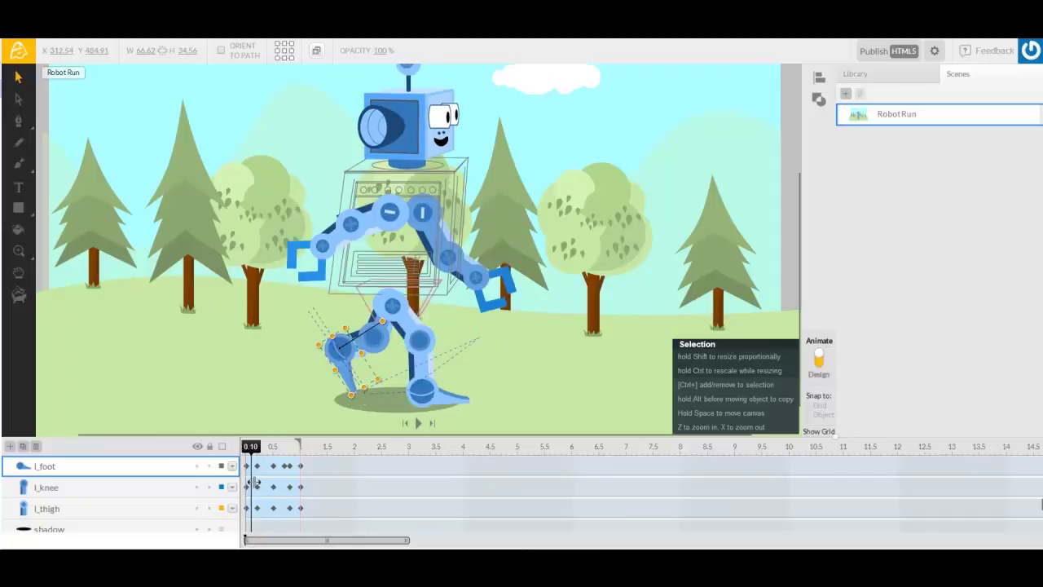
{"action": "left_click", "coordinate": [340, 229]}
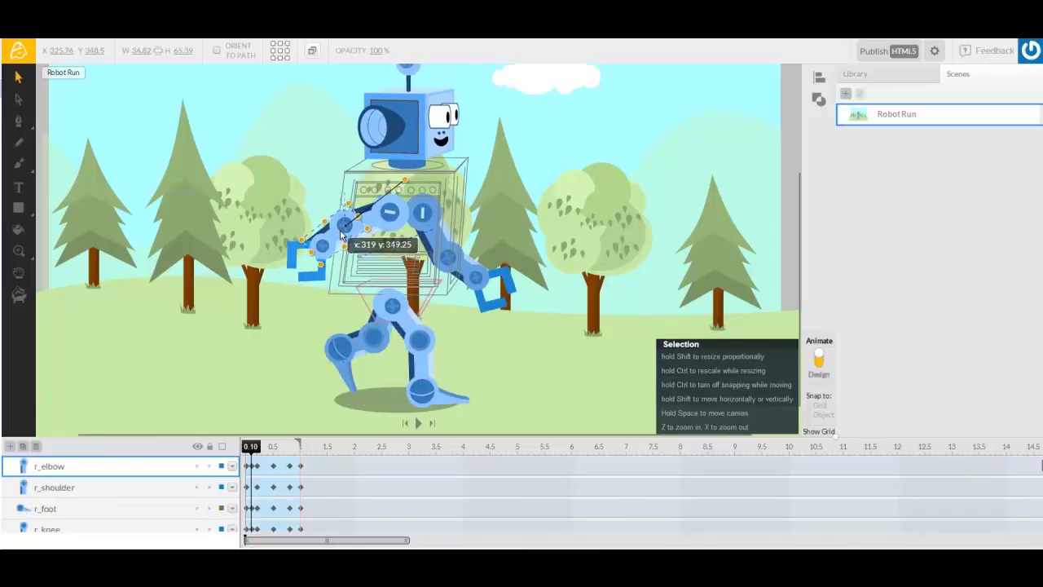
{"action": "left_click", "coordinate": [316, 280]}
{"action": "left_click_drag", "start_coordinate": [318, 276], "coordinate": [311, 277]}
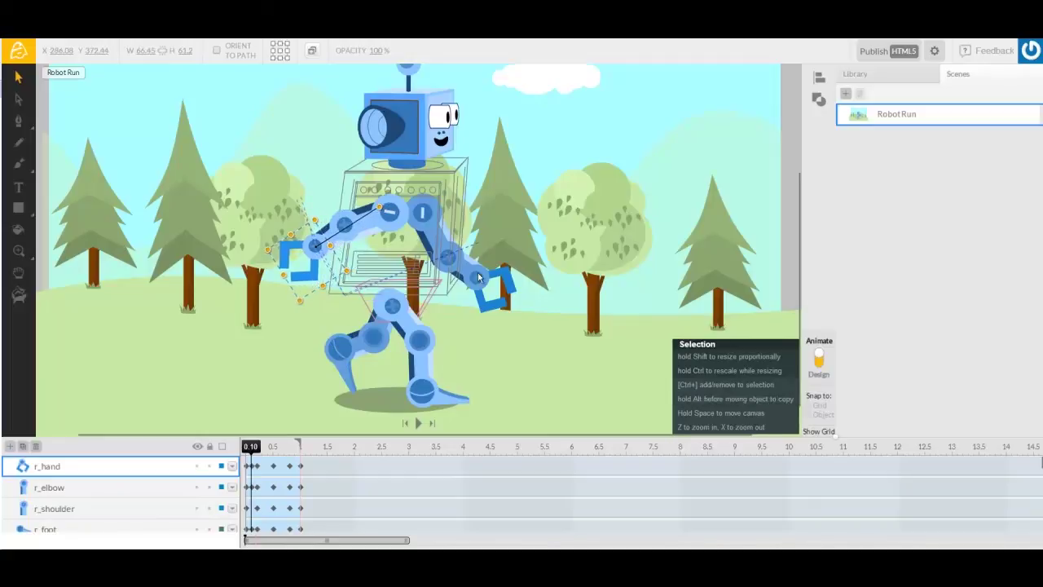
{"action": "left_click_drag", "start_coordinate": [471, 265], "coordinate": [506, 282]}
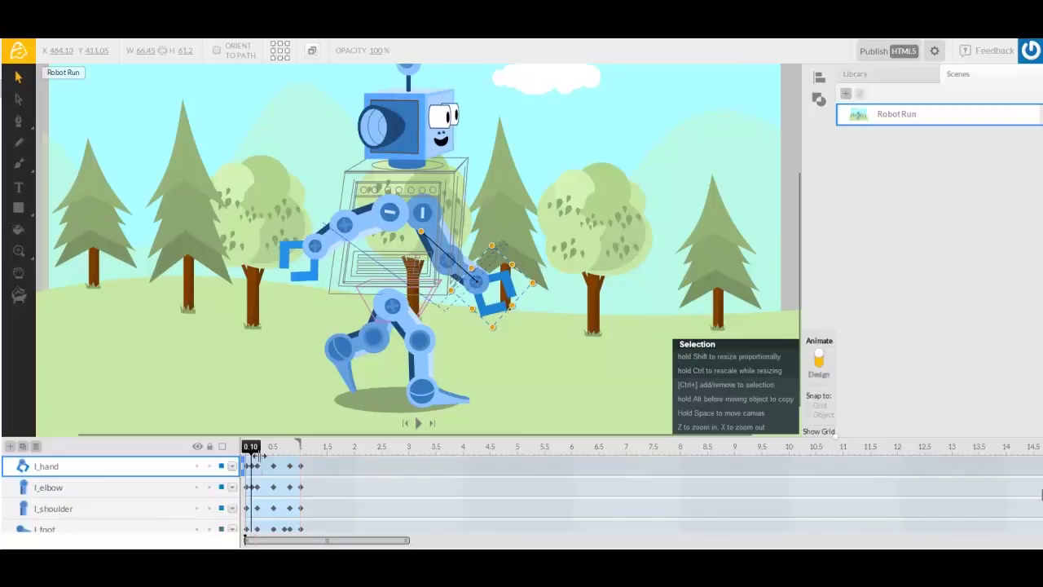
Restore solid display for all layers, including the torso, and scrub through the run cycle up to 1 s.
{"action": "left_click_drag", "start_coordinate": [253, 453], "coordinate": [311, 457]}
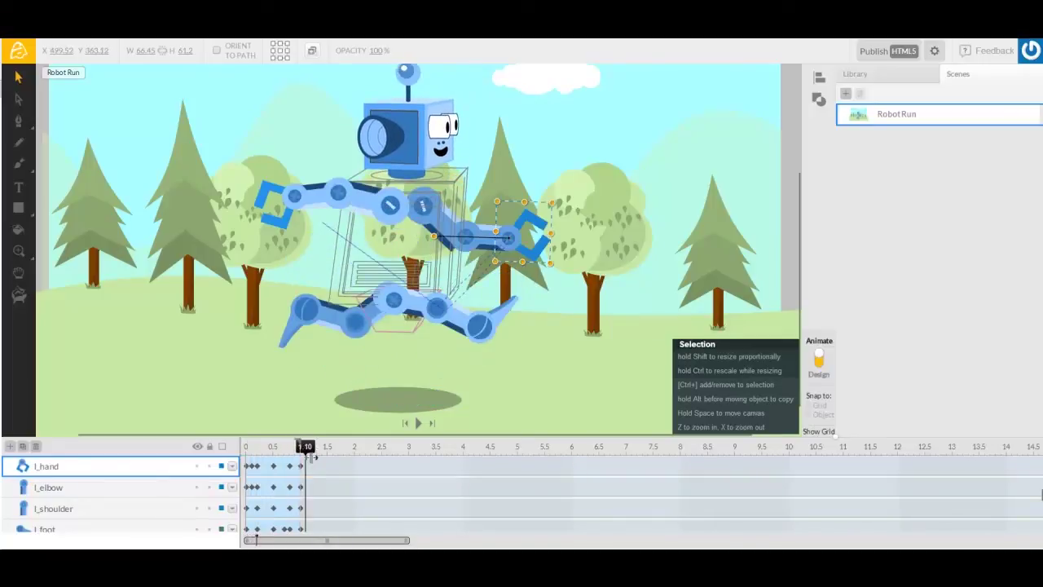
{"action": "left_click", "coordinate": [222, 449]}
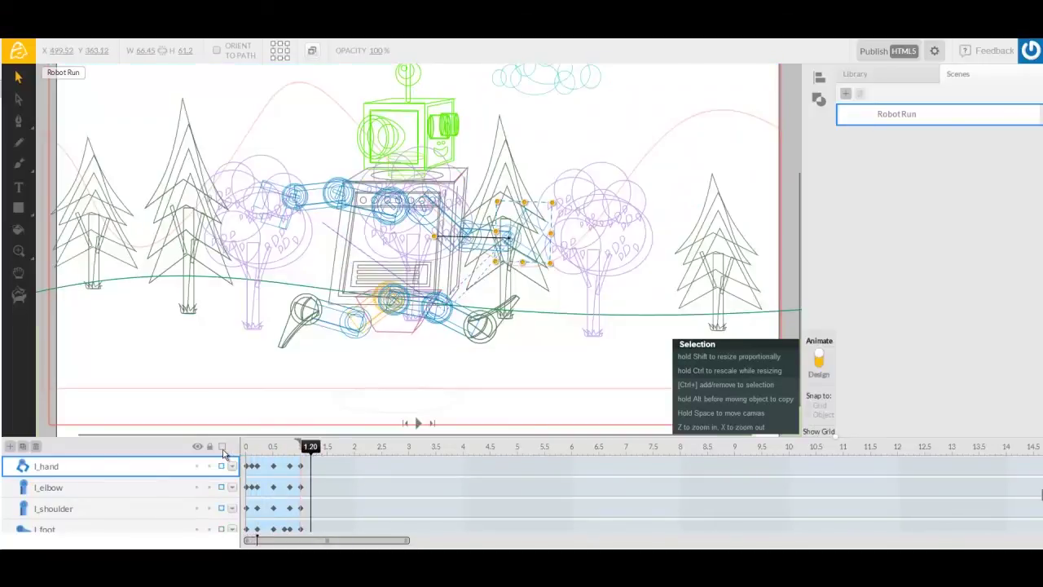
{"action": "left_click", "coordinate": [224, 448]}
{"action": "left_click_drag", "start_coordinate": [276, 449], "coordinate": [249, 454]}
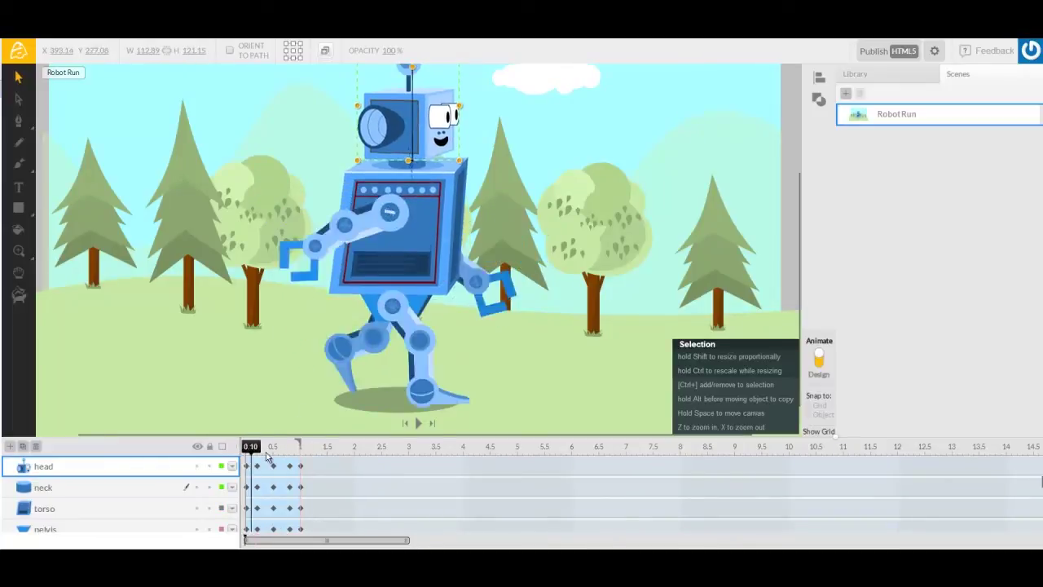
{"action": "left_click_drag", "start_coordinate": [267, 454], "coordinate": [310, 456]}
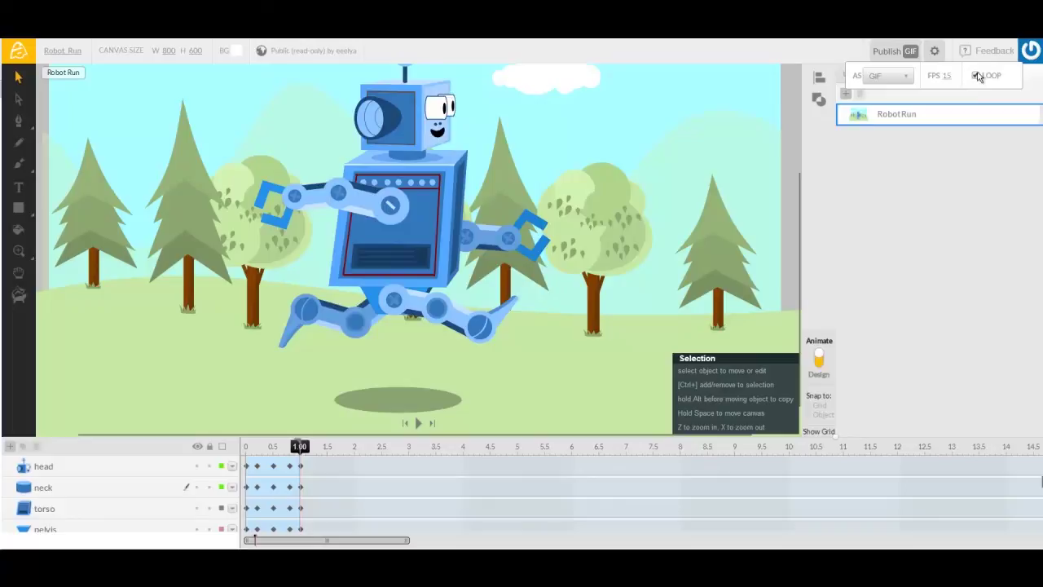
Publish the animation as a GIF at 15 FPS and dismiss the published link.
{"action": "left_click", "coordinate": [880, 54]}
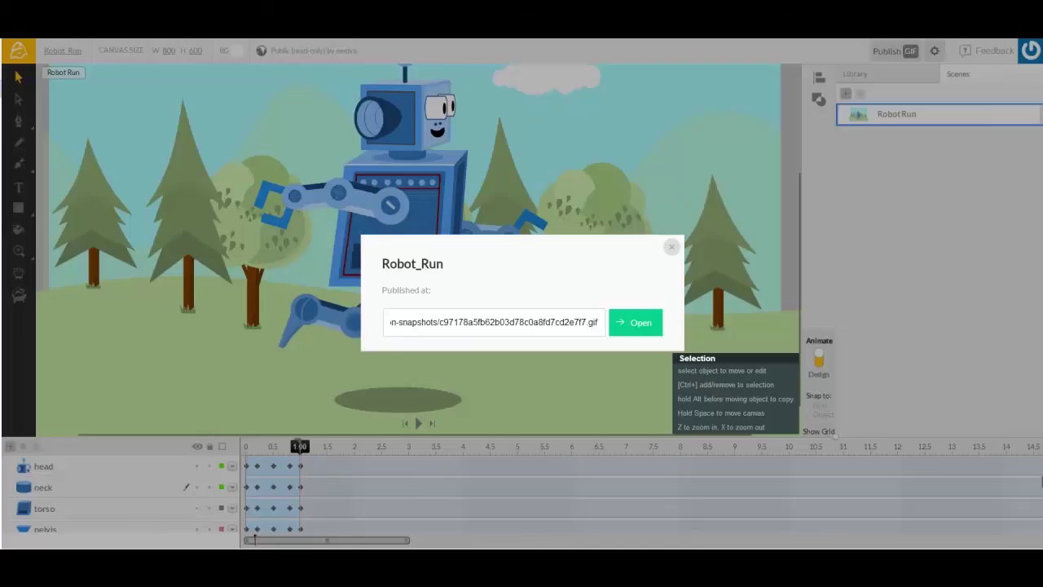
{"action": "left_click", "coordinate": [670, 246]}
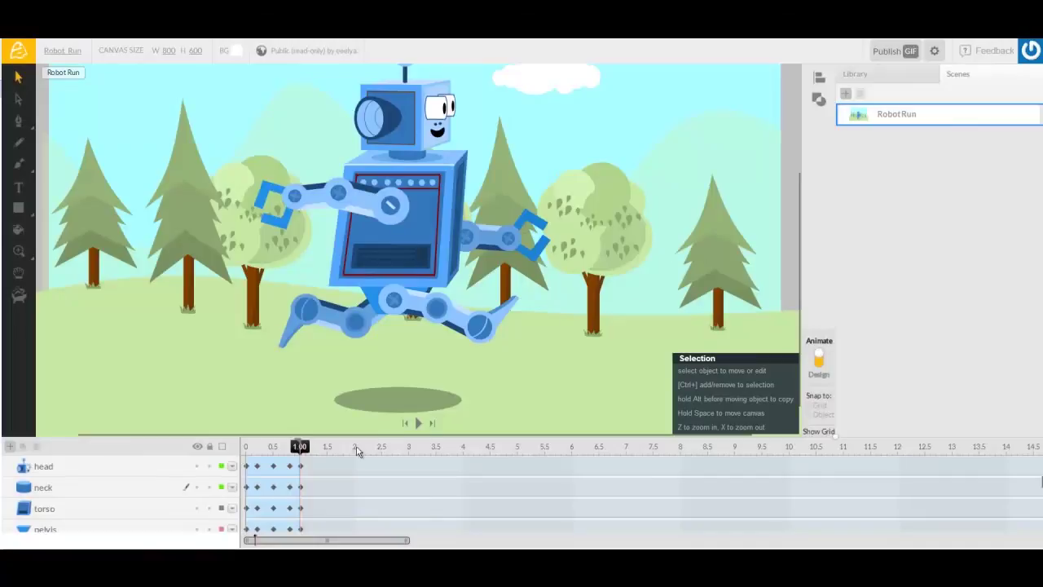
Extend the end of the scene to 12 s.
{"action": "left_click", "coordinate": [293, 463]}
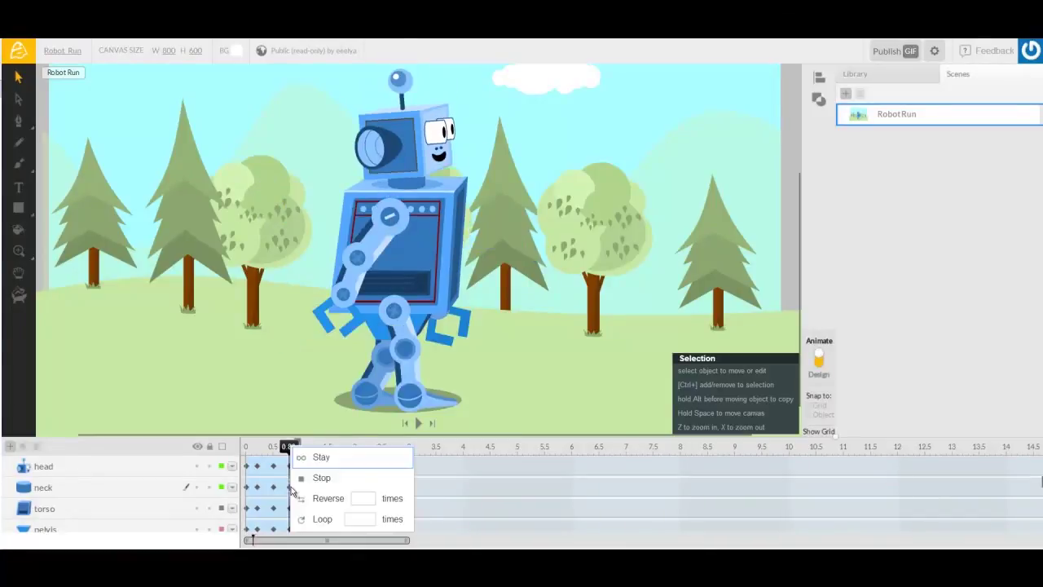
{"action": "left_click", "coordinate": [464, 487]}
{"action": "left_click", "coordinate": [324, 479]}
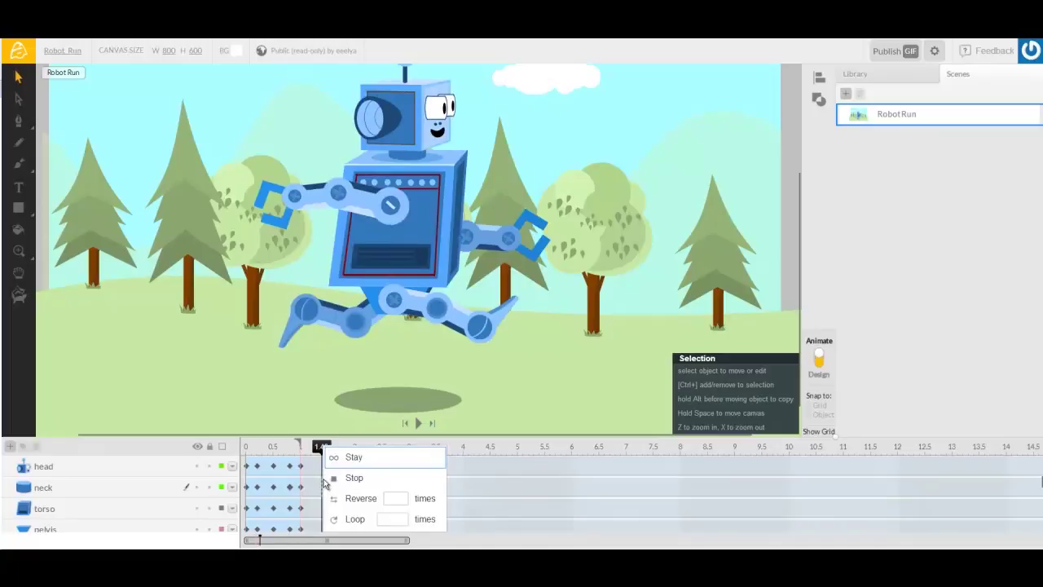
{"action": "left_click_drag", "start_coordinate": [299, 441], "coordinate": [376, 450]}
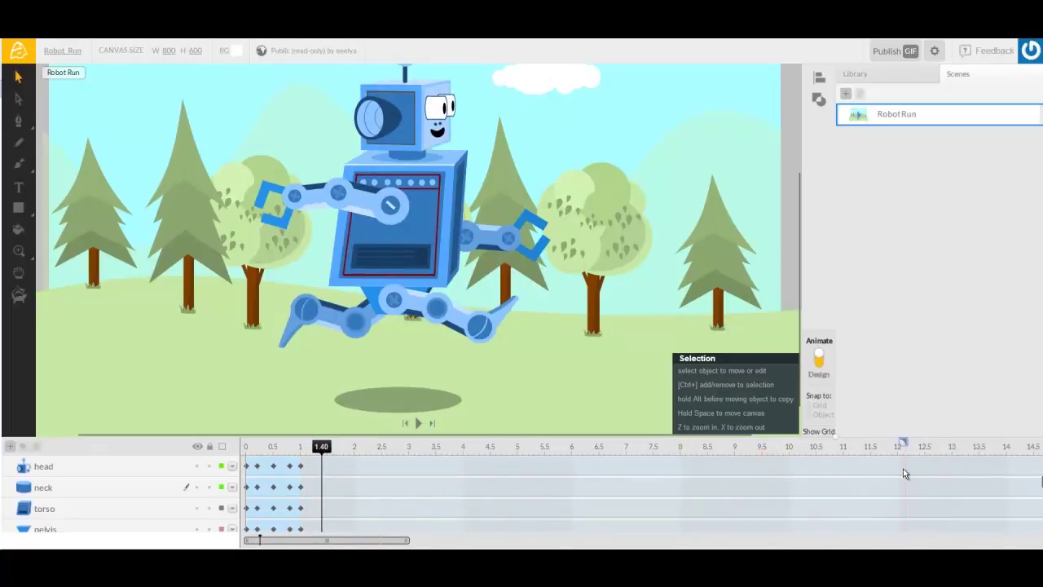
{"action": "left_click", "coordinate": [283, 489]}
{"action": "left_click", "coordinate": [252, 473]}
{"action": "left_click", "coordinate": [418, 479]}
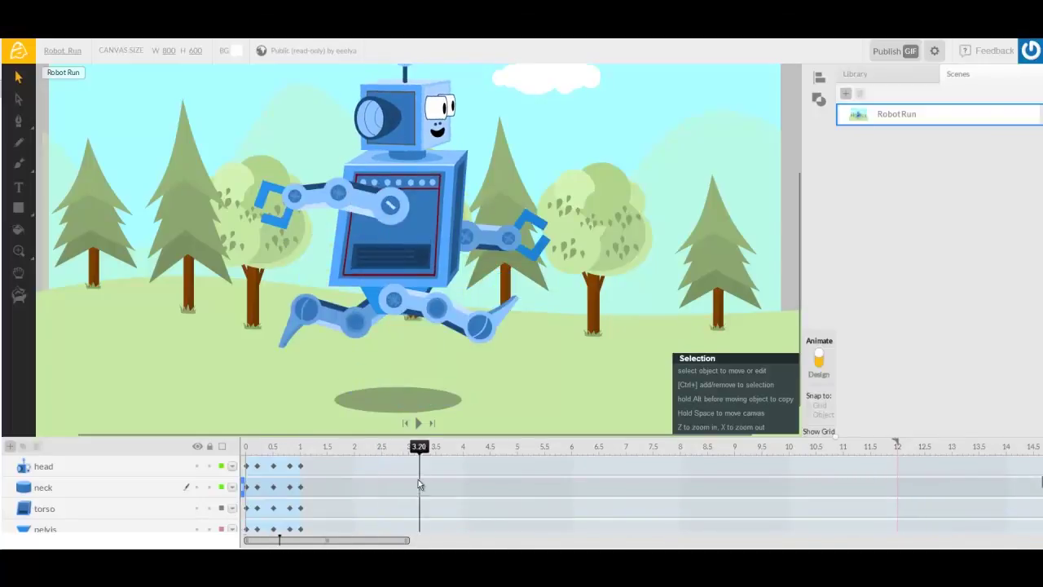
Loop the head and neck animations 15 times from their keyframes at 1 s.
{"action": "left_click", "coordinate": [300, 466]}
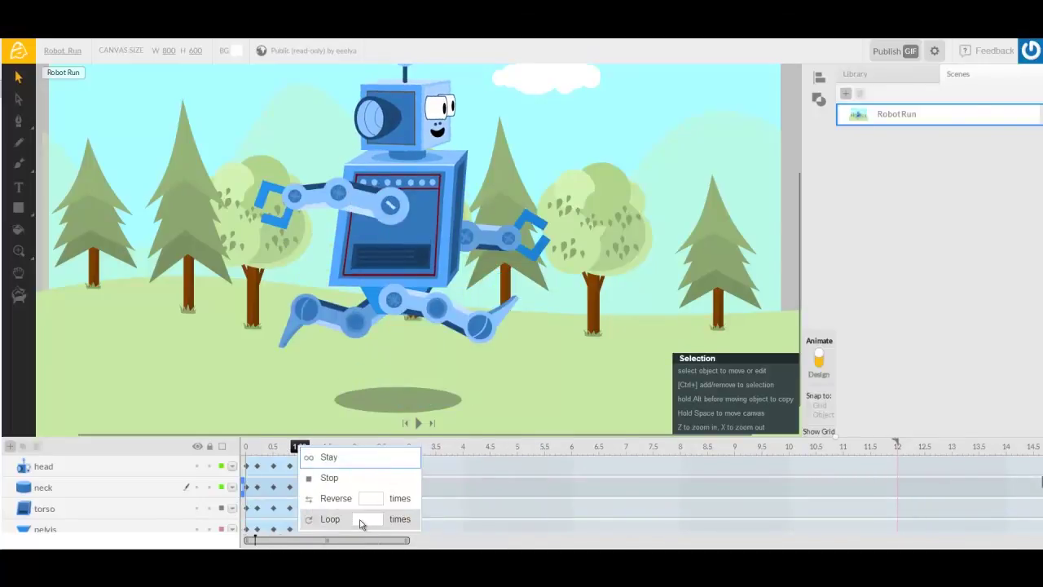
{"action": "key", "text": "Return"}
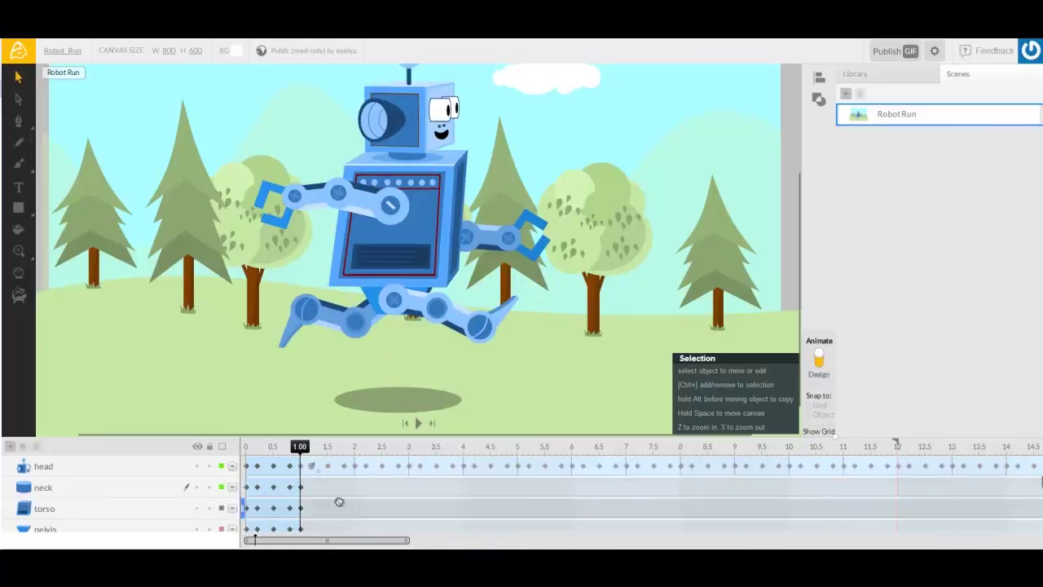
{"action": "left_click", "coordinate": [299, 486]}
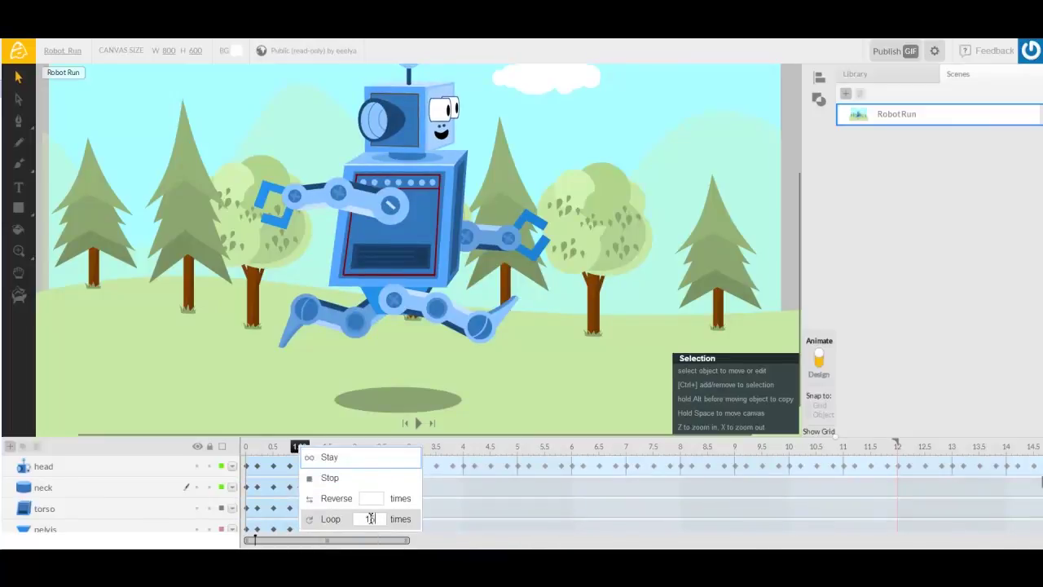
{"action": "key", "text": "Return"}
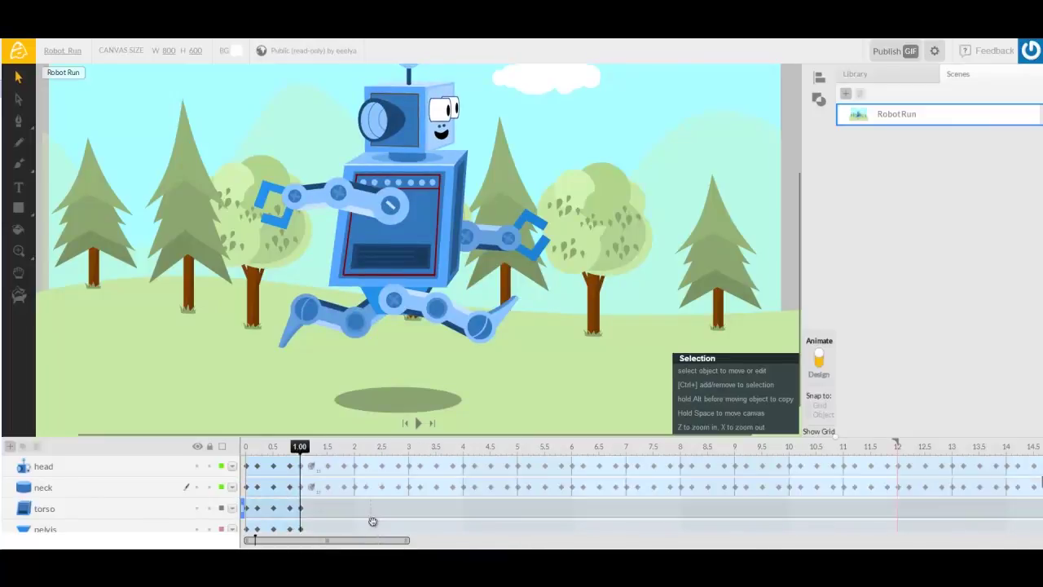
Loop the torso and pelvis animations 15 times from their keyframes at 1 s.
{"action": "left_click", "coordinate": [302, 509]}
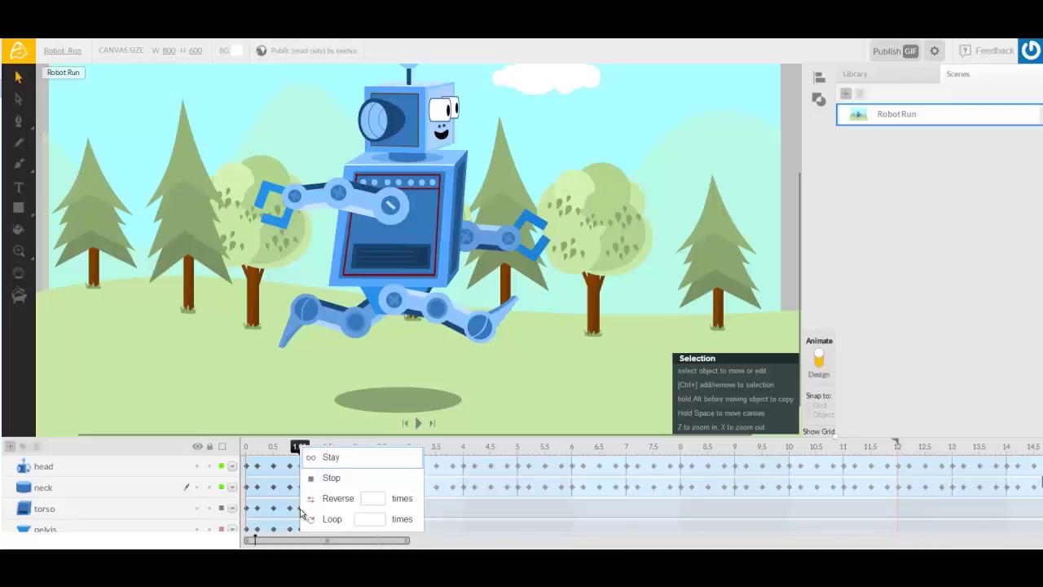
{"action": "left_click", "coordinate": [362, 520]}
{"action": "type", "text": "15"}
{"action": "key", "text": "Return"}
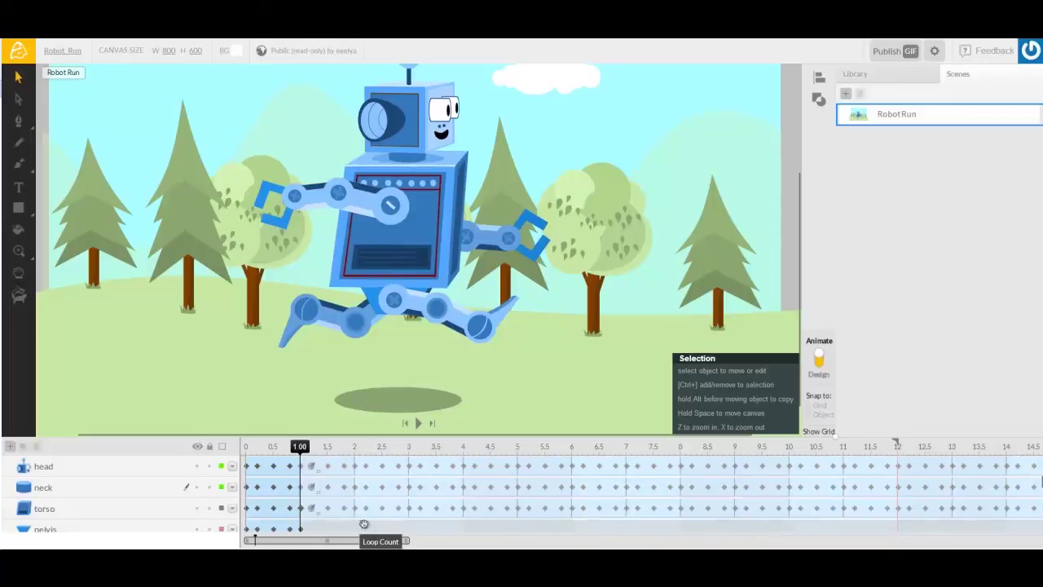
{"action": "left_click", "coordinate": [300, 528]}
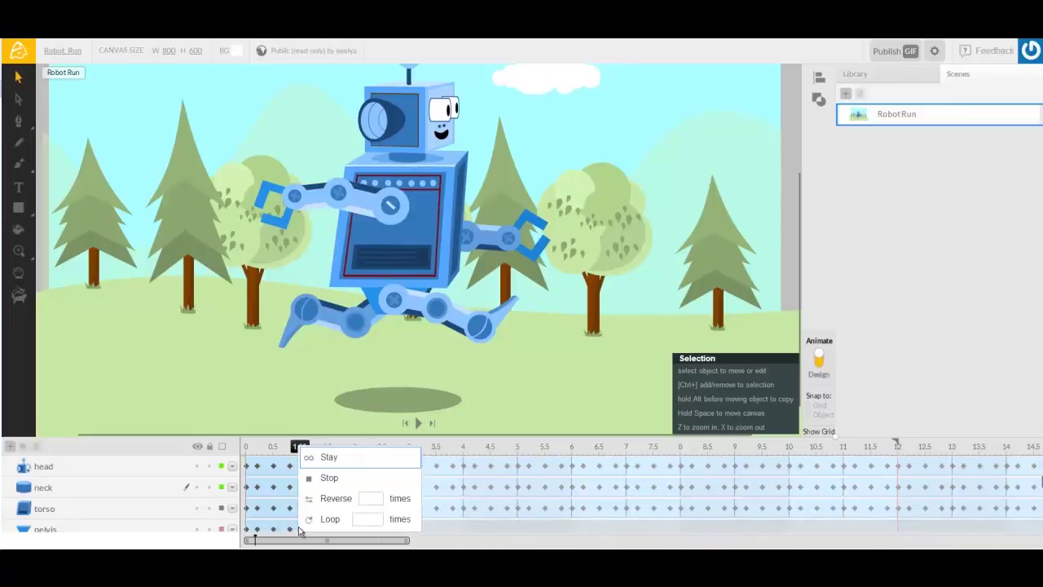
{"action": "left_click", "coordinate": [367, 520]}
{"action": "key", "text": "Return"}
Loop the left hand and left elbow animations 15 times from their keyframes at 1 s.
{"action": "scroll", "coordinate": [317, 508], "scroll_direction": "down", "scroll_amount": 5}
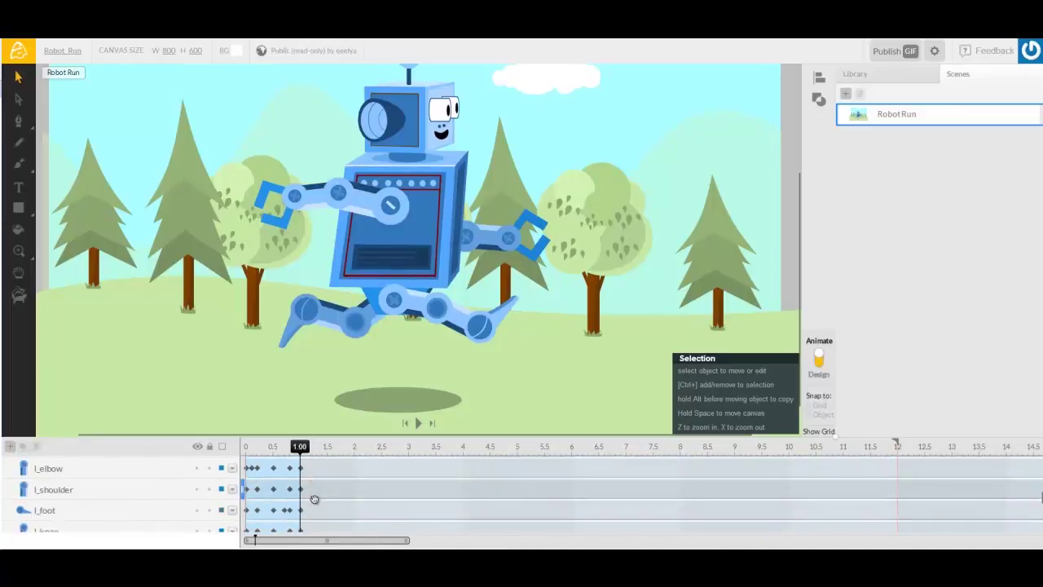
{"action": "left_click", "coordinate": [300, 481]}
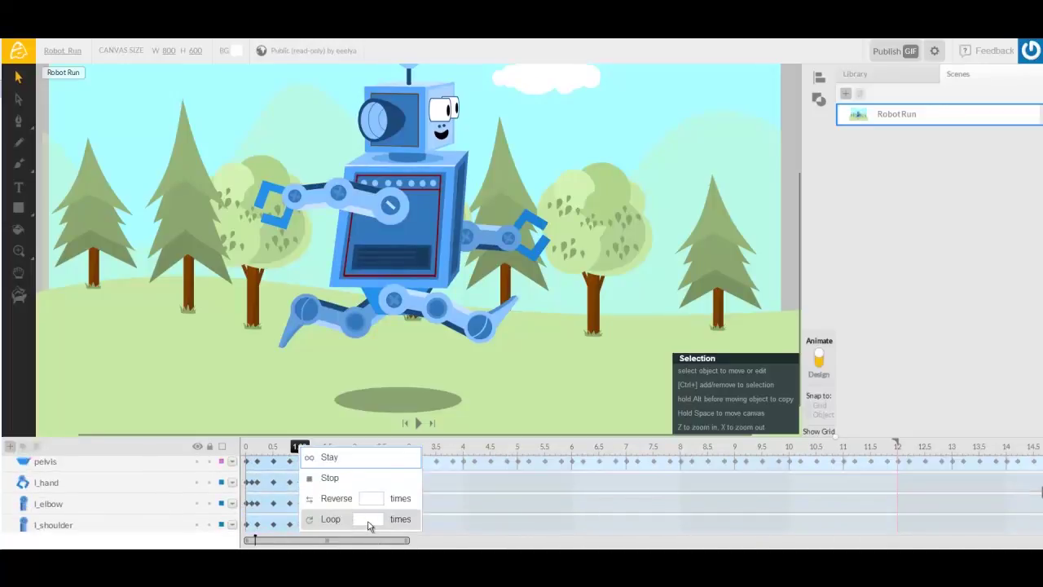
{"action": "left_click", "coordinate": [369, 519]}
{"action": "key", "text": "Return"}
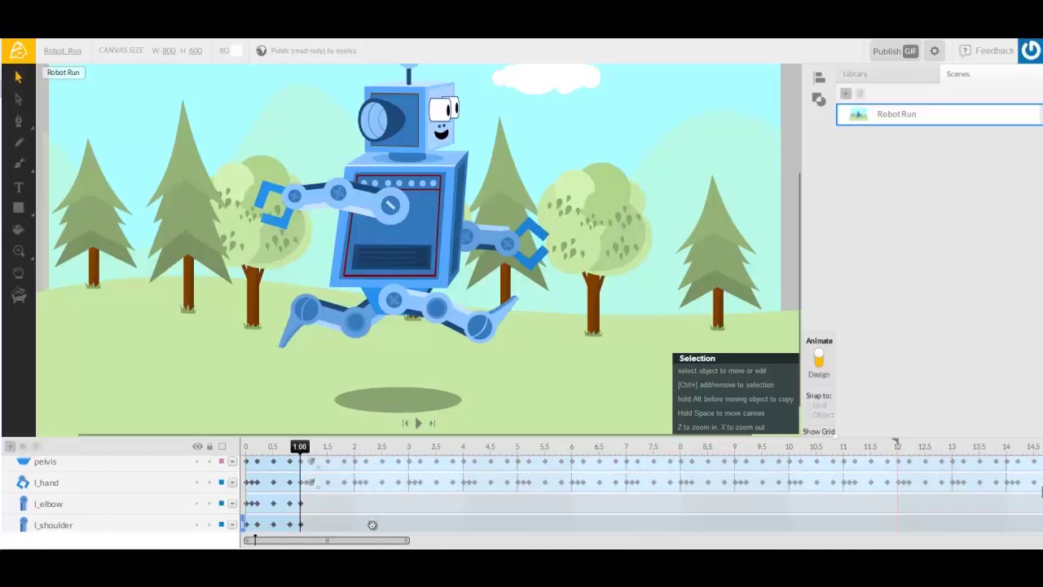
{"action": "left_click", "coordinate": [301, 503]}
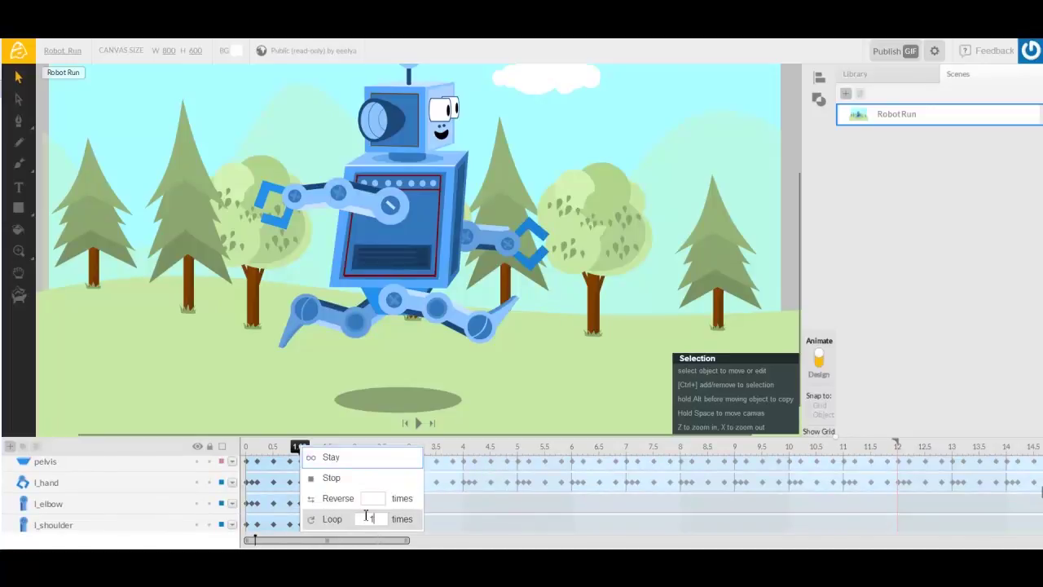
{"action": "left_click", "coordinate": [366, 518]}
Loop the left shoulder and left foot animations 15 times from their keyframes at 1 s.
{"action": "scroll", "coordinate": [338, 519], "scroll_direction": "down", "scroll_amount": 1}
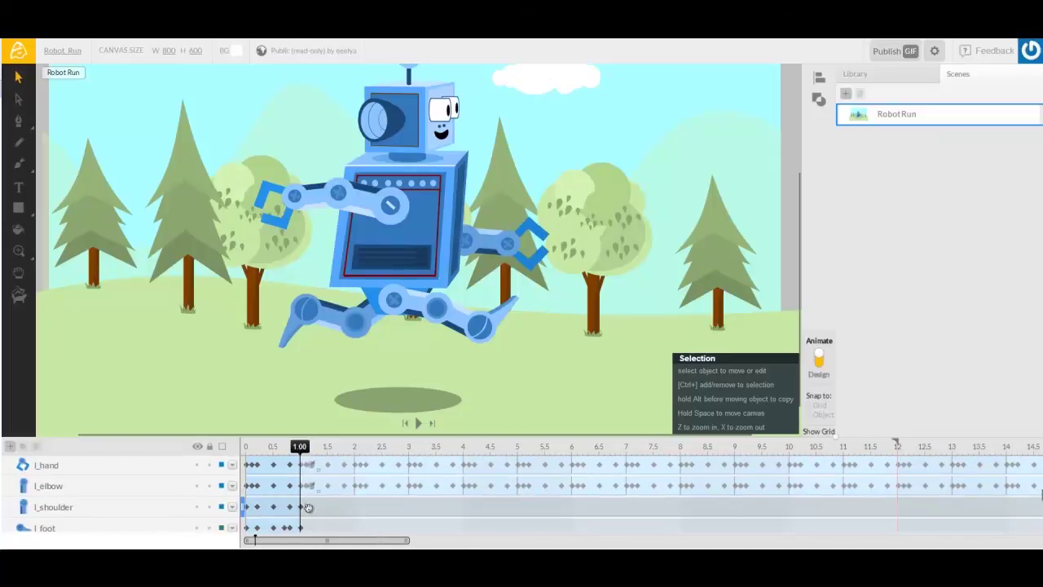
{"action": "left_click", "coordinate": [302, 506]}
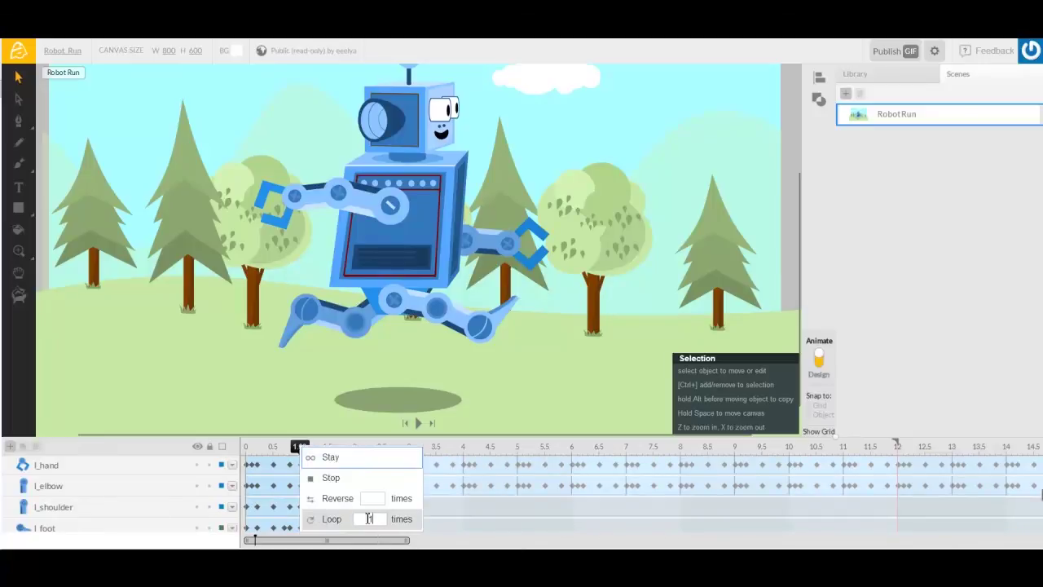
{"action": "left_click", "coordinate": [368, 518]}
{"action": "left_click", "coordinate": [299, 528]}
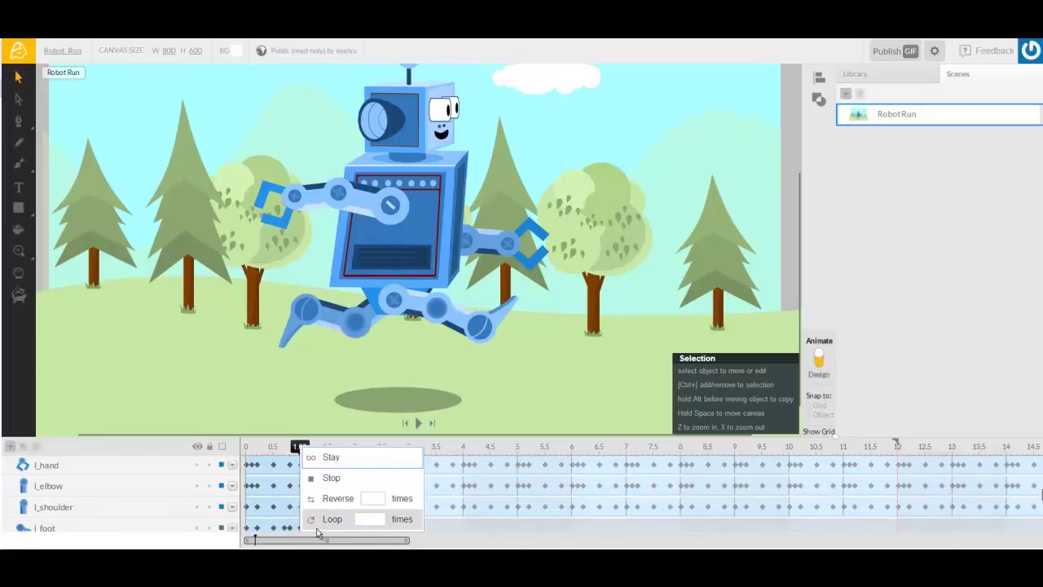
{"action": "left_click", "coordinate": [363, 522]}
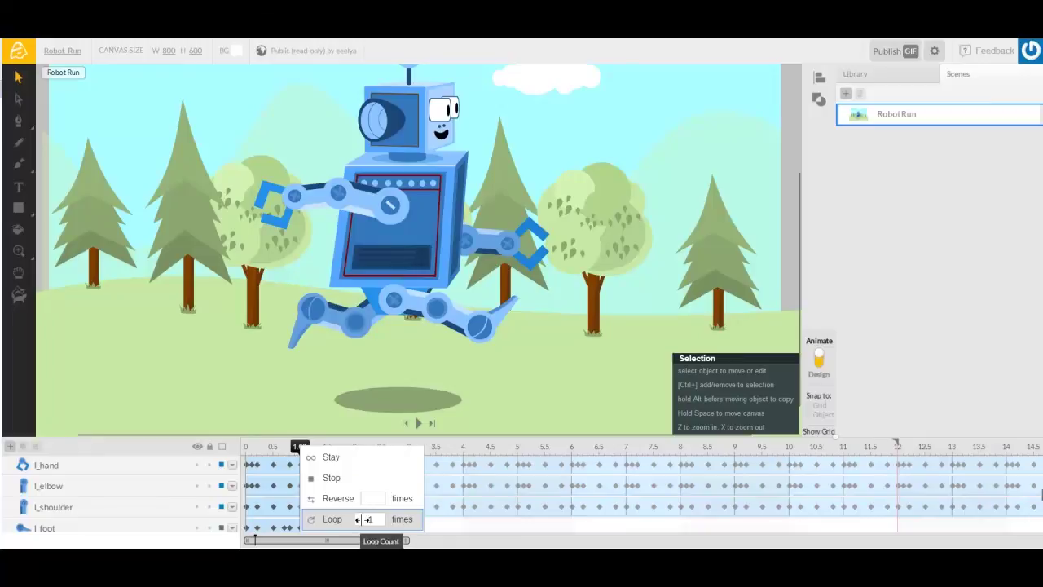
{"action": "left_click_drag", "start_coordinate": [364, 520], "coordinate": [356, 522]}
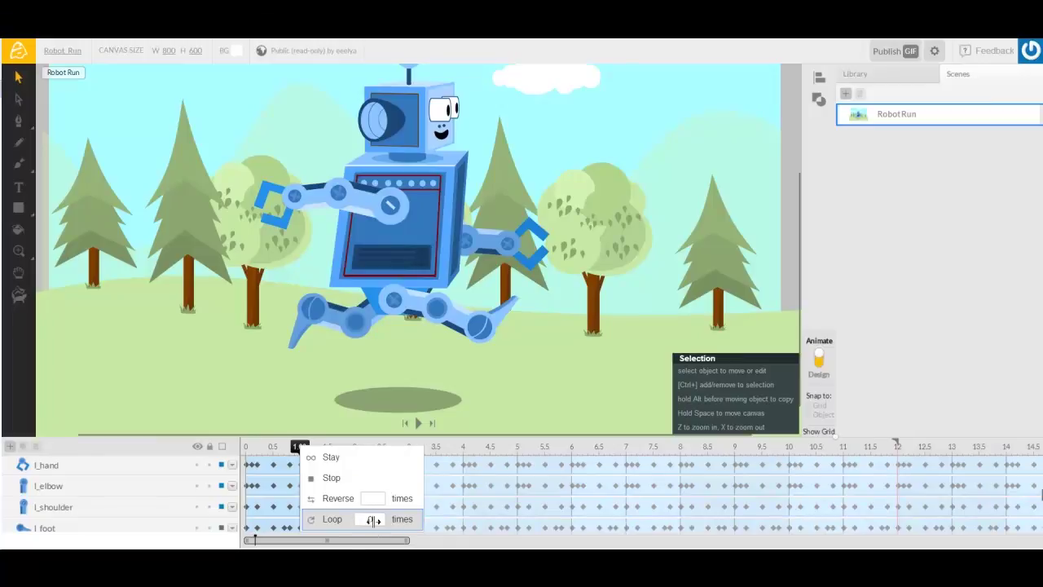
{"action": "key", "text": "Return"}
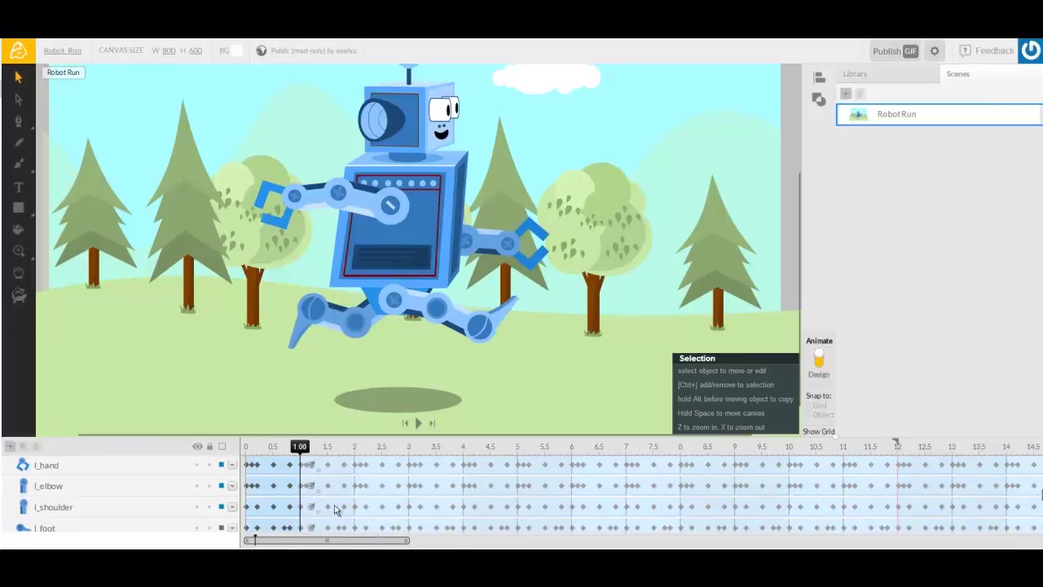
Loop the left knee and left thigh animations 15 times from their keyframes at 1 s.
{"action": "scroll", "coordinate": [334, 507], "scroll_direction": "down", "scroll_amount": 2}
{"action": "scroll", "coordinate": [334, 509], "scroll_direction": "down", "scroll_amount": 1}
{"action": "left_click", "coordinate": [300, 495]}
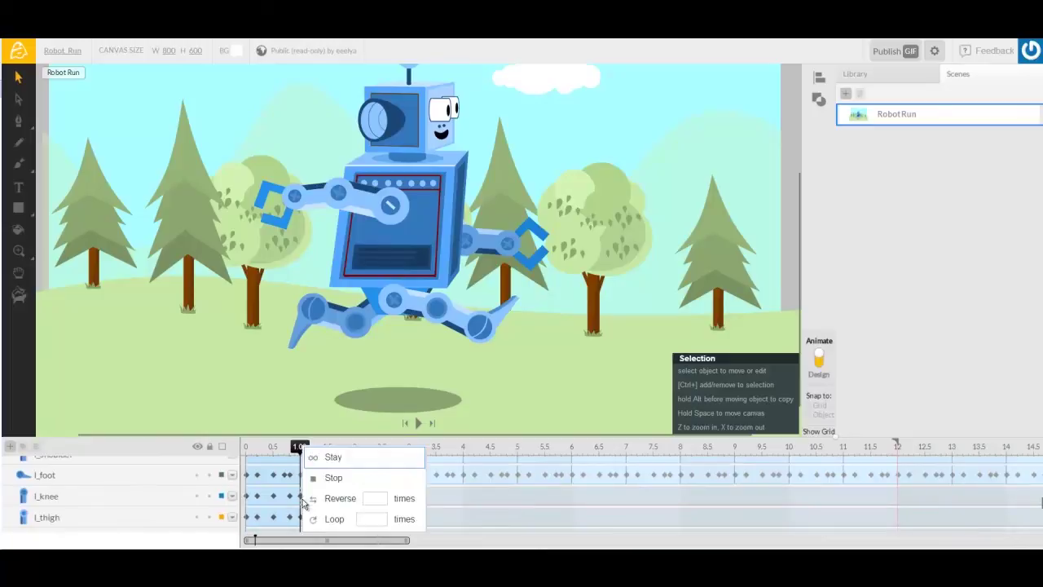
{"action": "left_click", "coordinate": [369, 519]}
{"action": "type", "text": "15"}
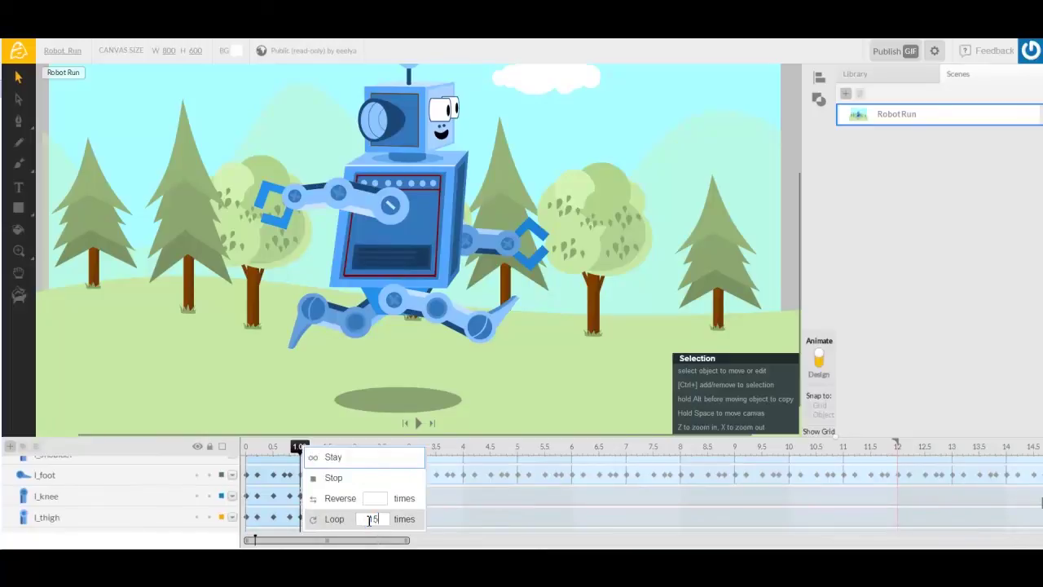
{"action": "key", "text": "Return"}
{"action": "left_click", "coordinate": [300, 516]}
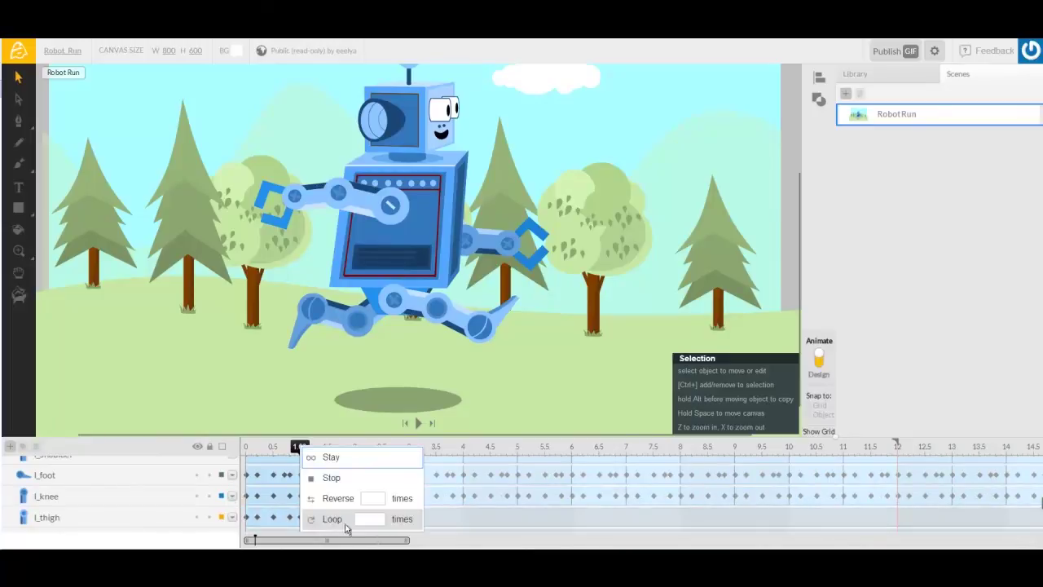
{"action": "type", "text": "15"}
{"action": "key", "text": "Return"}
Return the playhead to 0 s and loop the right thigh animation 15 times from its keyframe at 1 s.
{"action": "scroll", "coordinate": [333, 510], "scroll_direction": "down", "scroll_amount": 2}
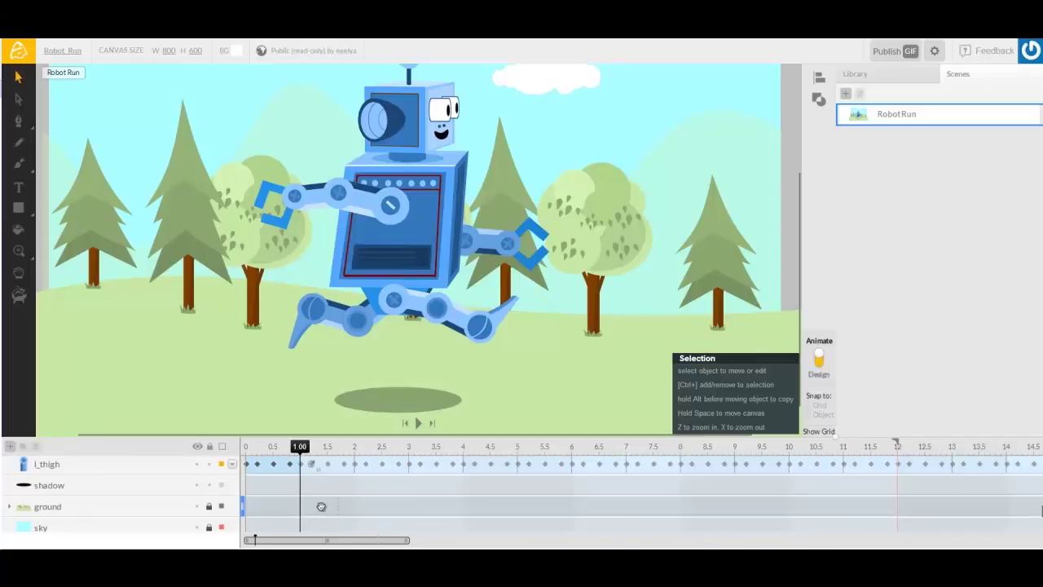
{"action": "left_click_drag", "start_coordinate": [300, 447], "coordinate": [239, 467]}
{"action": "scroll", "coordinate": [312, 488], "scroll_direction": "up", "scroll_amount": 10}
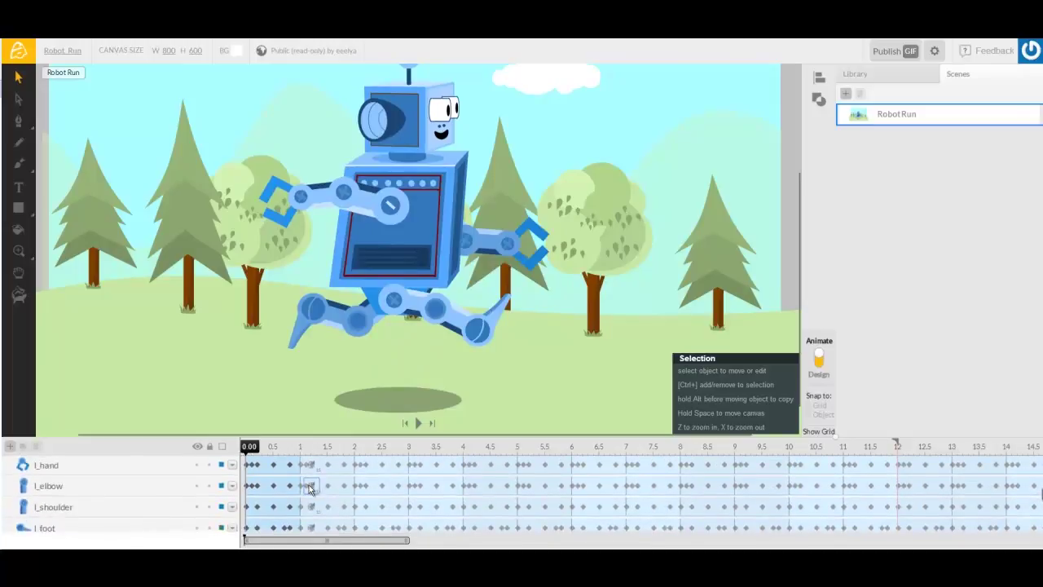
{"action": "scroll", "coordinate": [312, 495], "scroll_direction": "down", "scroll_amount": 1}
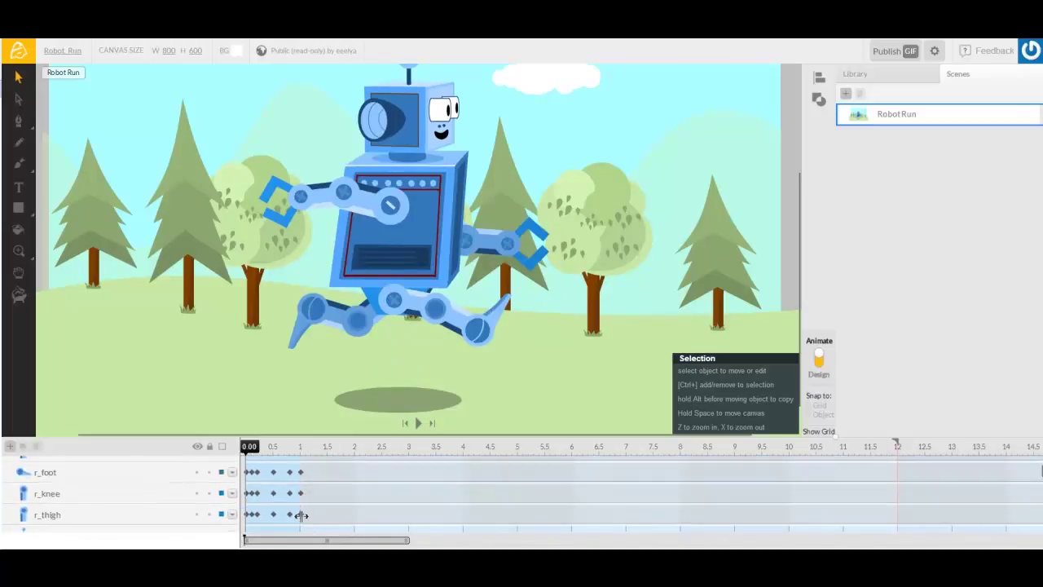
{"action": "left_click", "coordinate": [307, 516]}
{"action": "left_click", "coordinate": [367, 519]}
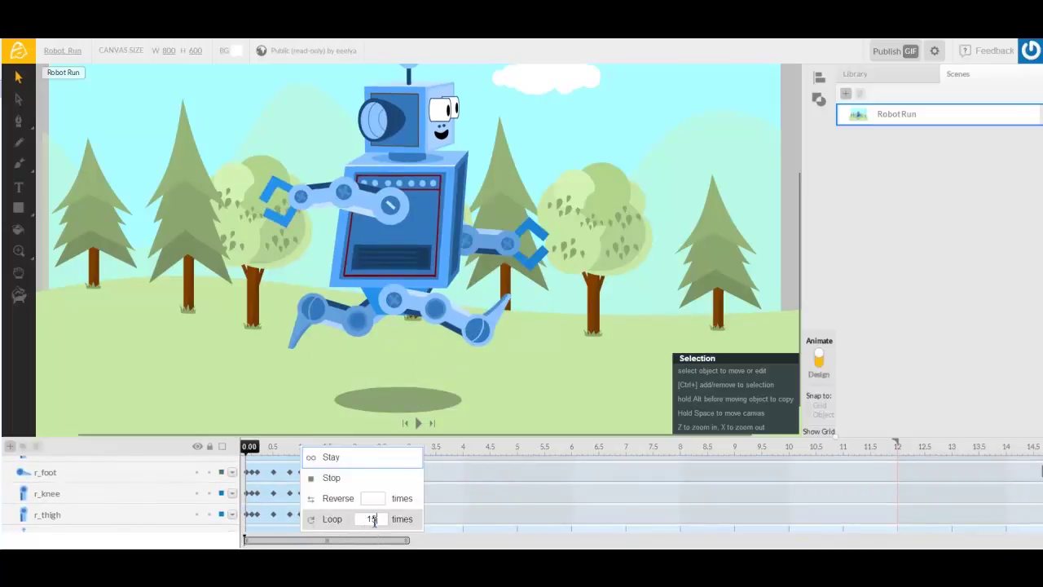
{"action": "key", "text": "Return"}
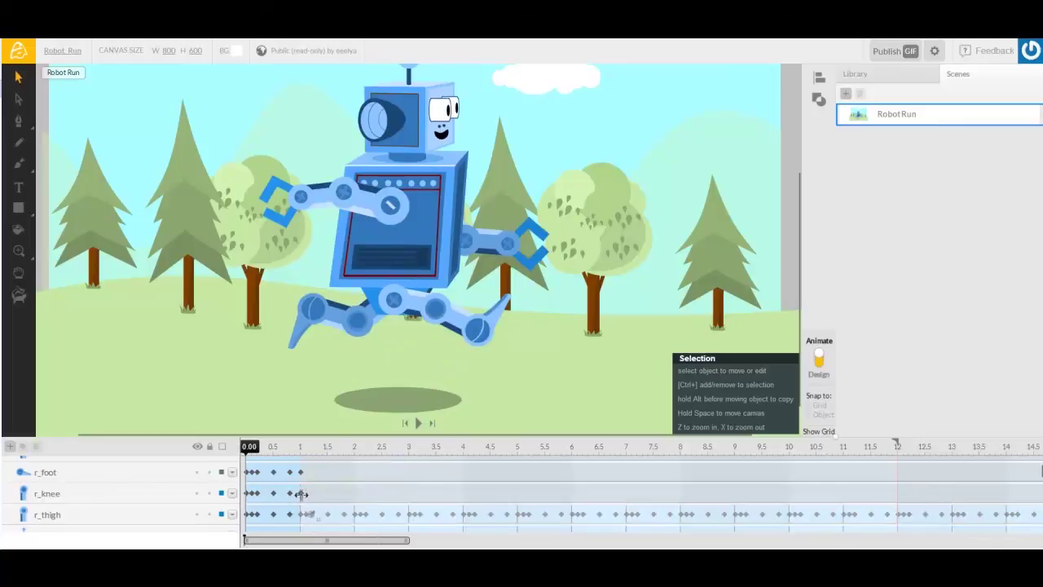
Loop the right knee and right foot animations 15 times from their keyframes at 1 s.
{"action": "left_click", "coordinate": [306, 503]}
{"action": "left_click", "coordinate": [368, 519]}
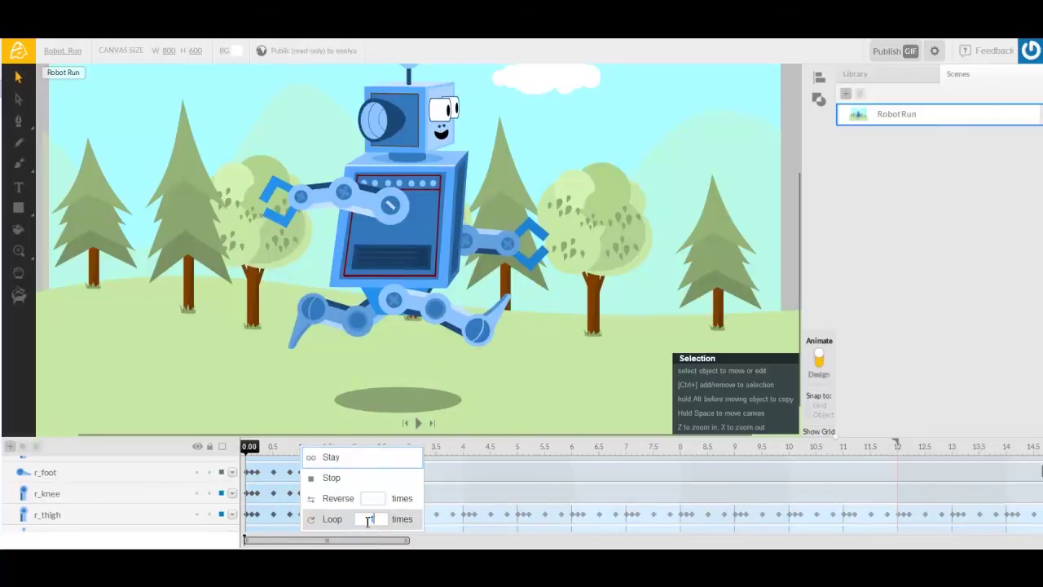
{"action": "key", "text": "Return"}
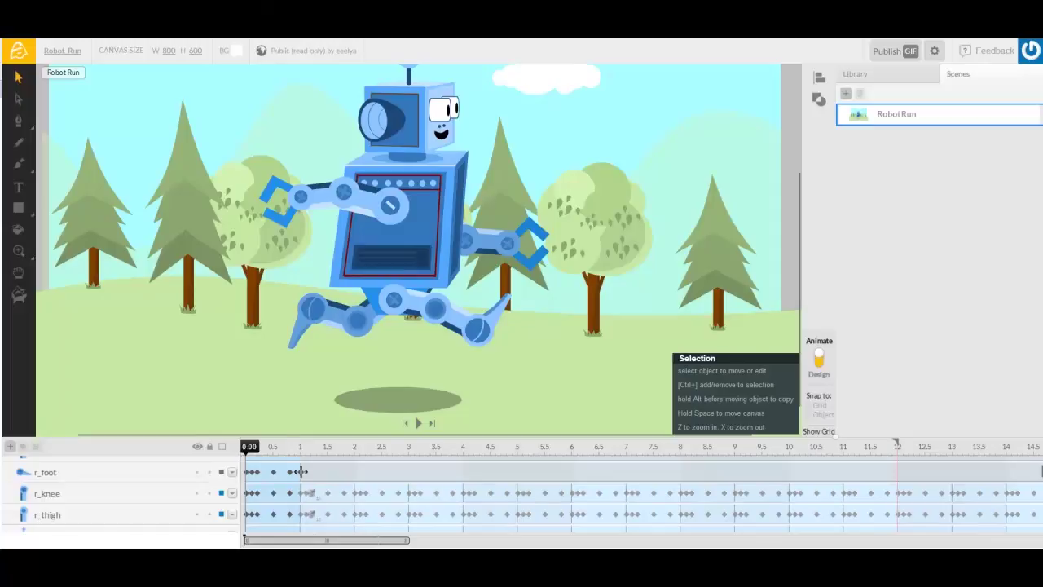
{"action": "left_click", "coordinate": [306, 474]}
{"action": "left_click", "coordinate": [368, 520]}
{"action": "key", "text": "Return"}
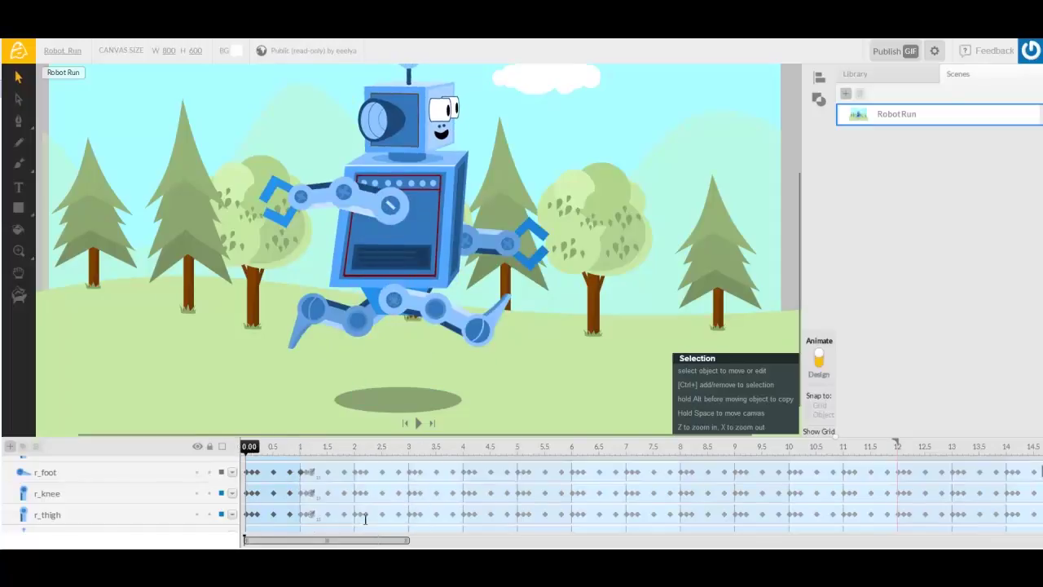
Loop the right shoulder animation 15 times from its keyframe at 1 s.
{"action": "scroll", "coordinate": [319, 495], "scroll_direction": "up", "scroll_amount": 3}
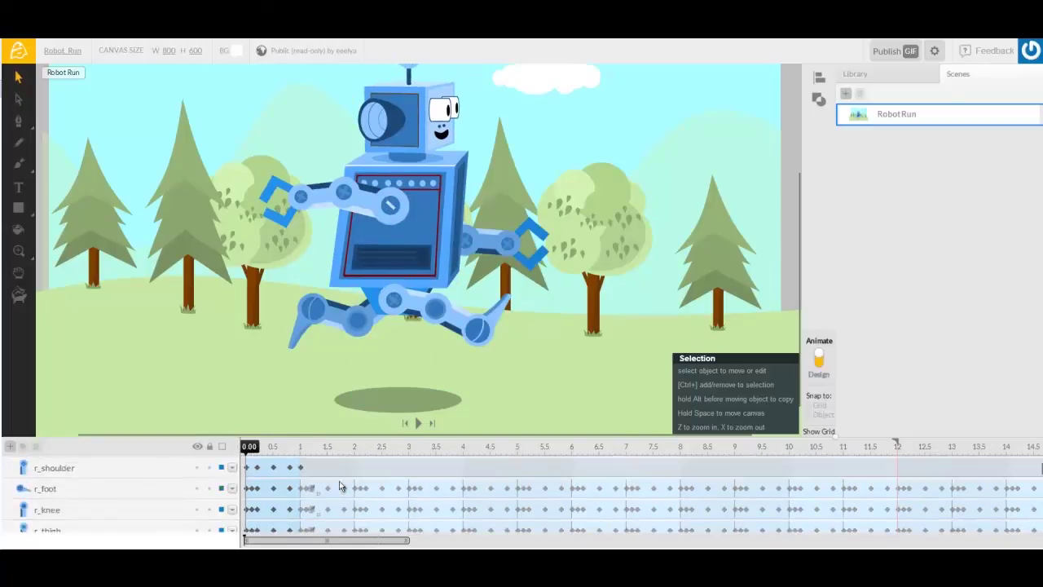
{"action": "left_click", "coordinate": [302, 505]}
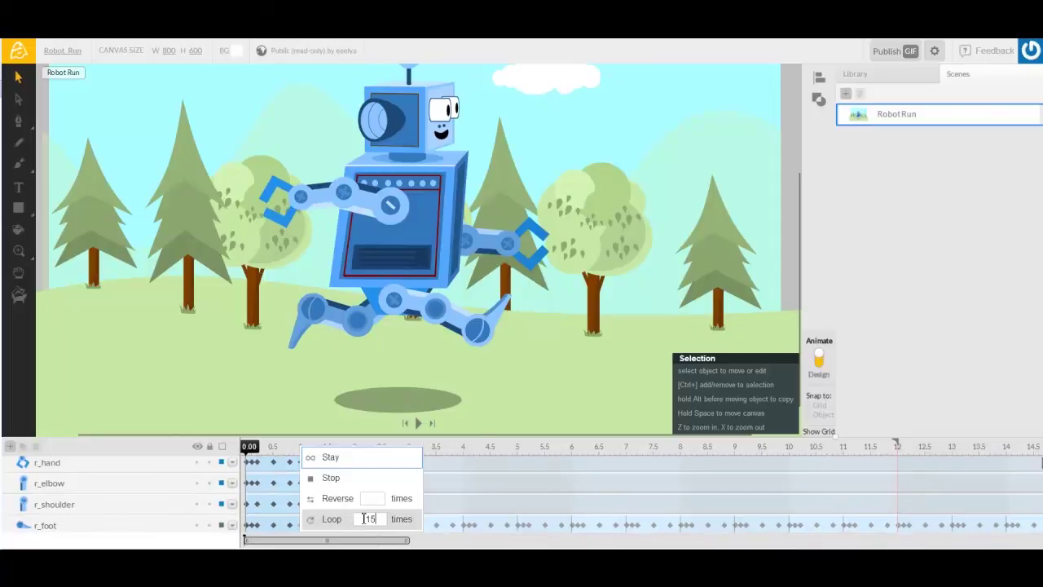
{"action": "left_click", "coordinate": [364, 518]}
{"action": "key", "text": "Return"}
Loop the right elbow and right hand animations 15 times from their keyframes at 1 s.
{"action": "left_click", "coordinate": [302, 483]}
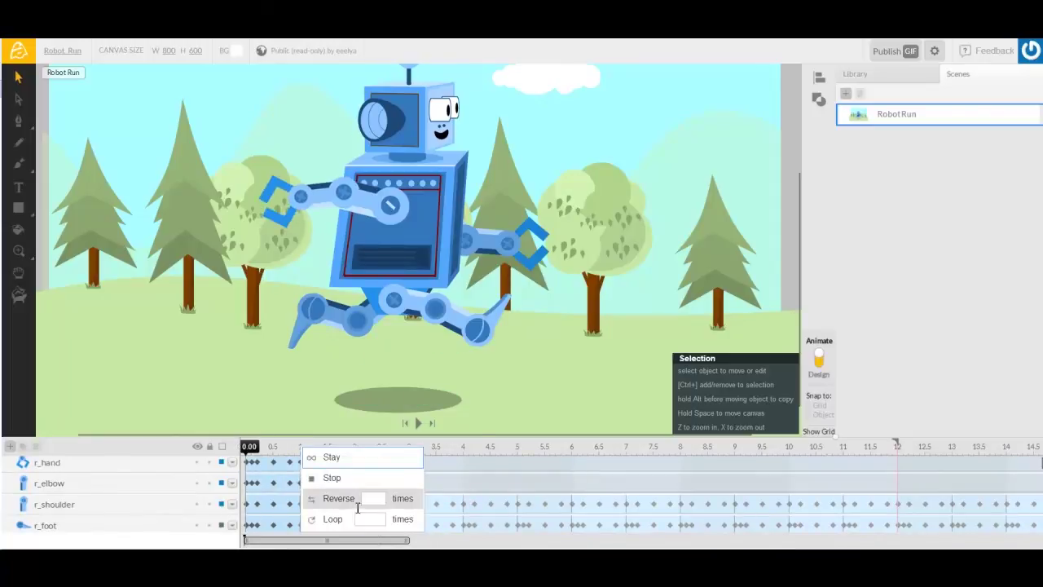
{"action": "left_click", "coordinate": [371, 516]}
{"action": "key", "text": "Return"}
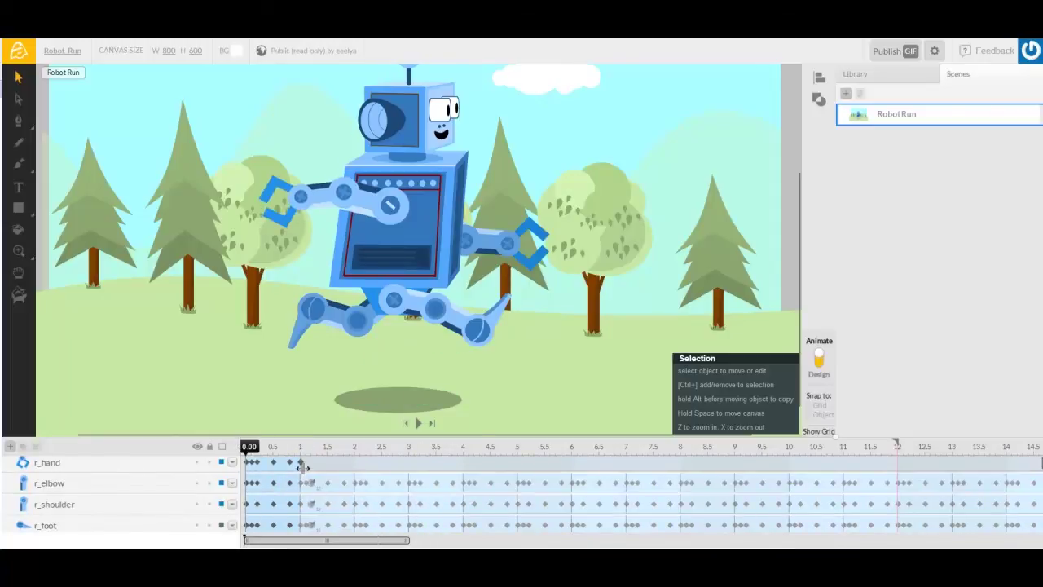
{"action": "left_click", "coordinate": [302, 464]}
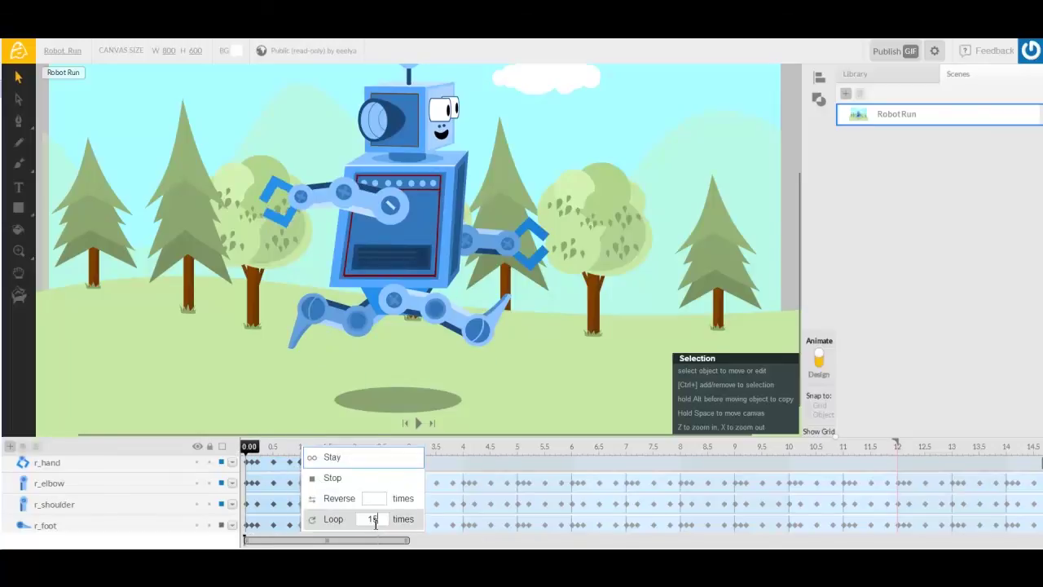
{"action": "key", "text": "Return"}
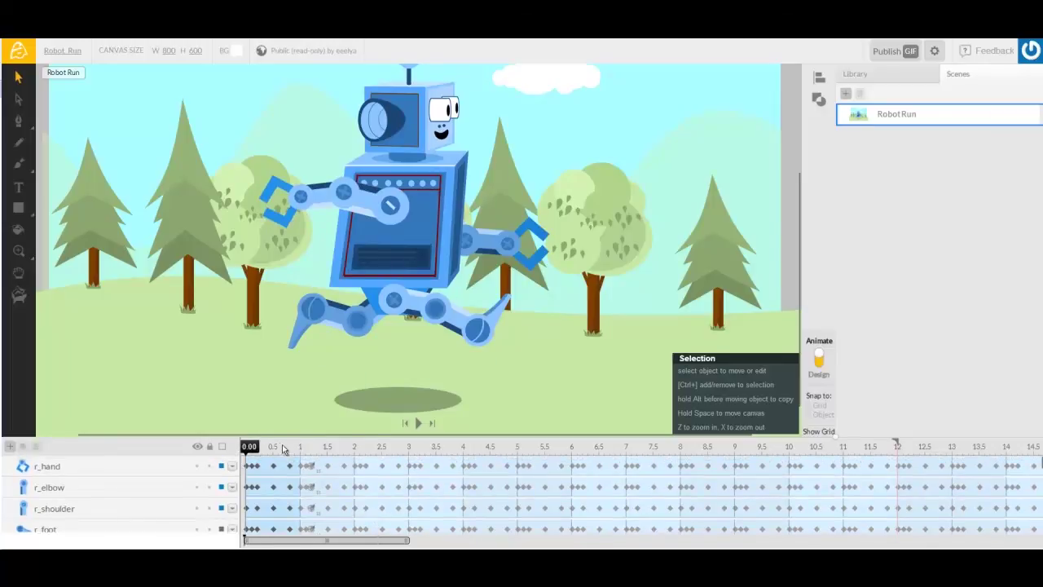
Play the scene from the start to check the looped run cycle, and pause it at about 7.5 s.
{"action": "left_click_drag", "start_coordinate": [310, 453], "coordinate": [245, 458]}
{"action": "left_click", "coordinate": [418, 423]}
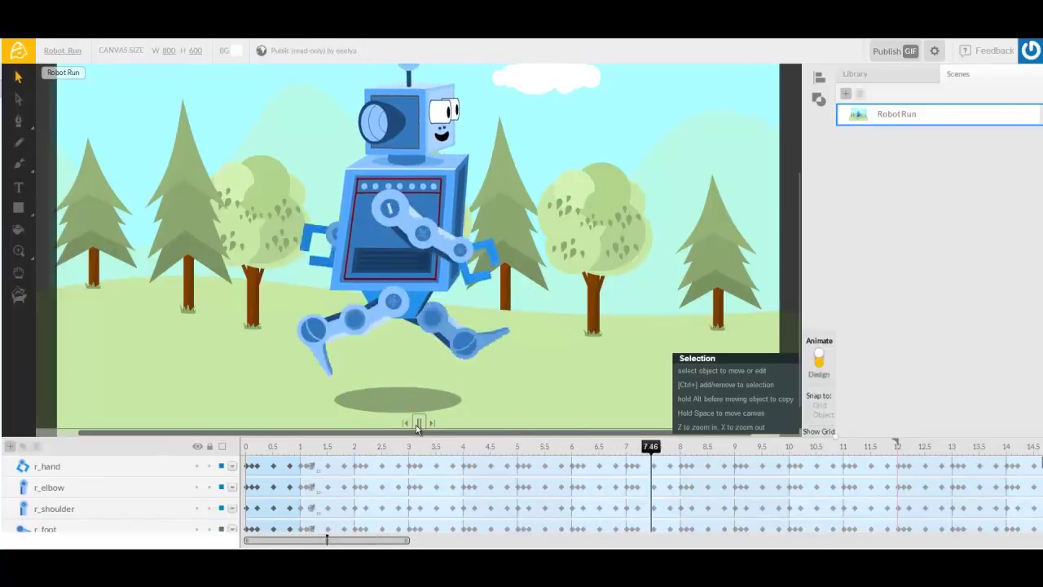
{"action": "left_click", "coordinate": [417, 423]}
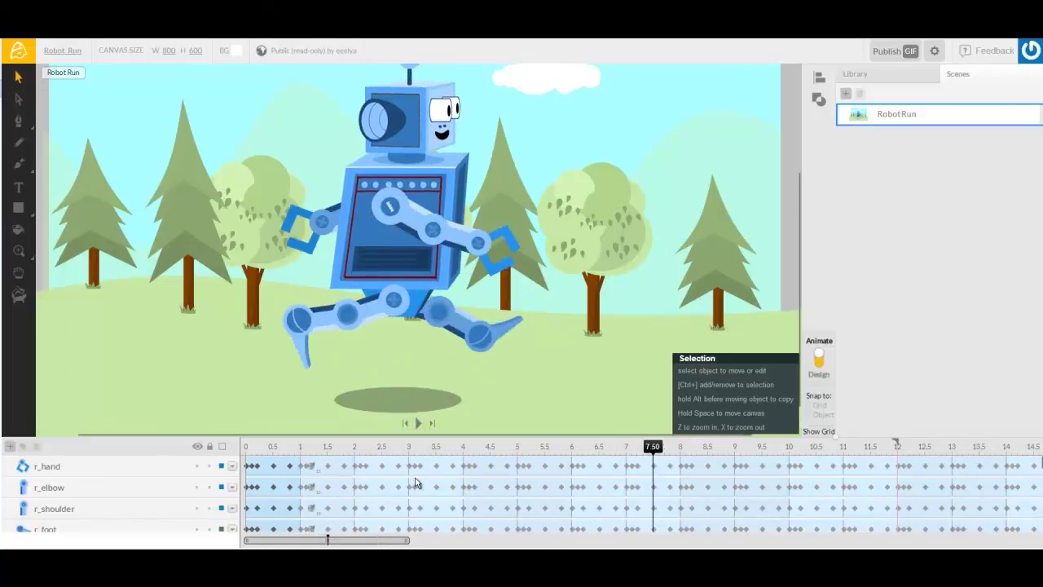